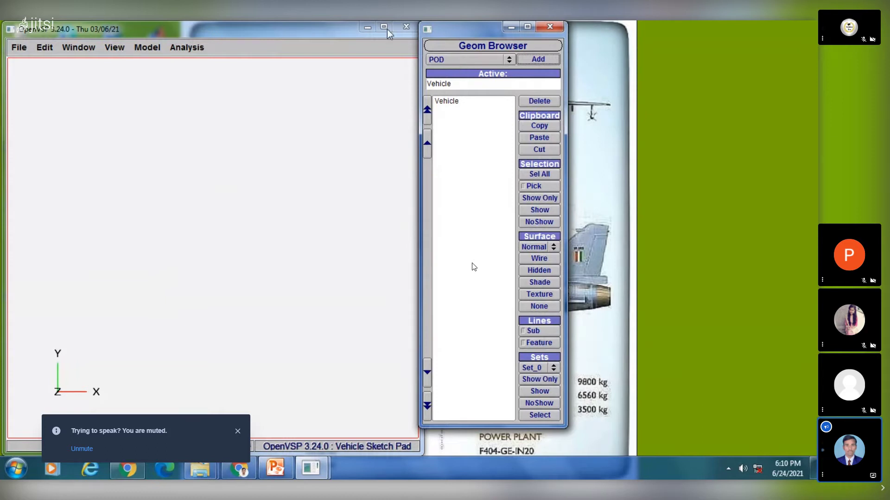
Step: Choose FUSELAGE as the component type and position the viewport window beside the Geom Browser
click(463, 59)
click(455, 74)
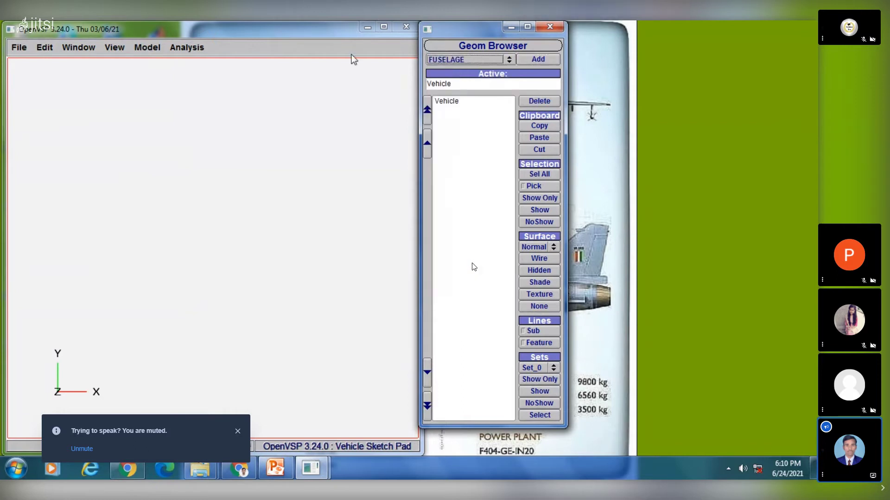
drag(230, 30, 375, 34)
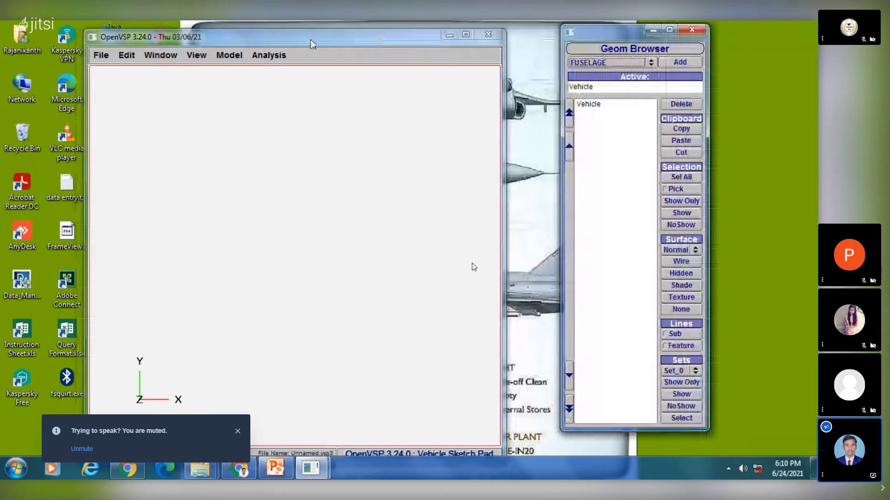
drag(312, 38, 301, 30)
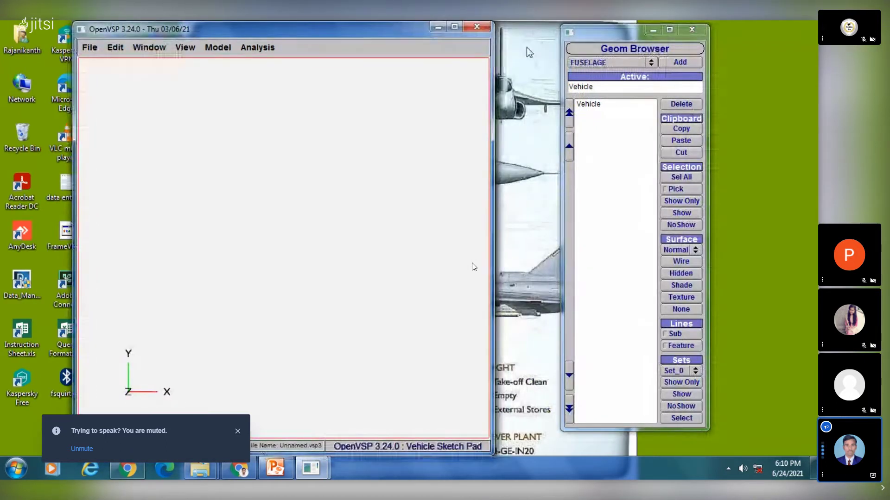
click(597, 63)
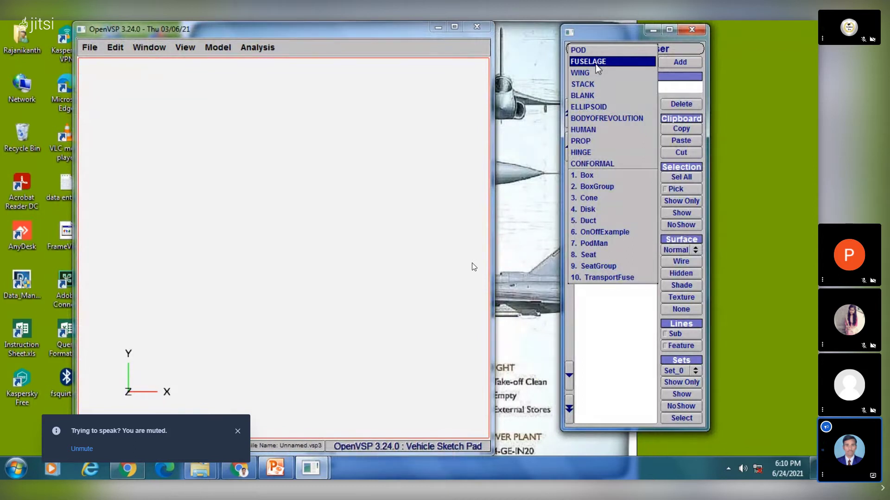
click(602, 33)
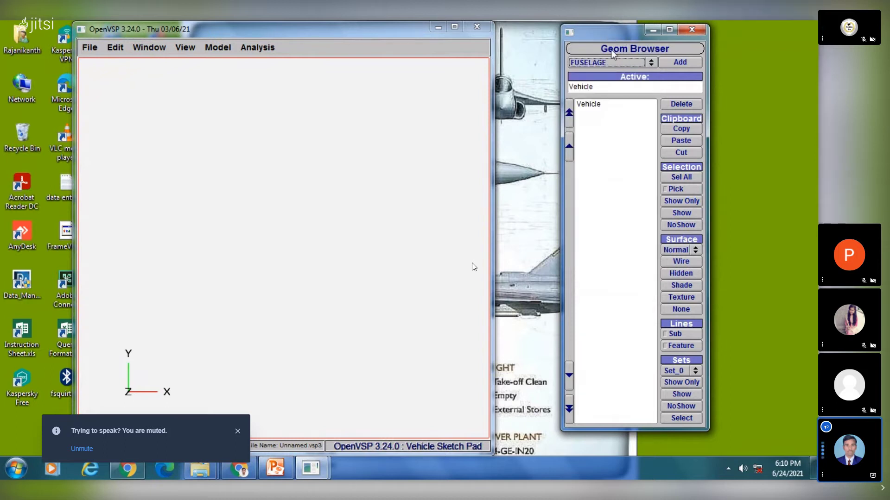
click(608, 62)
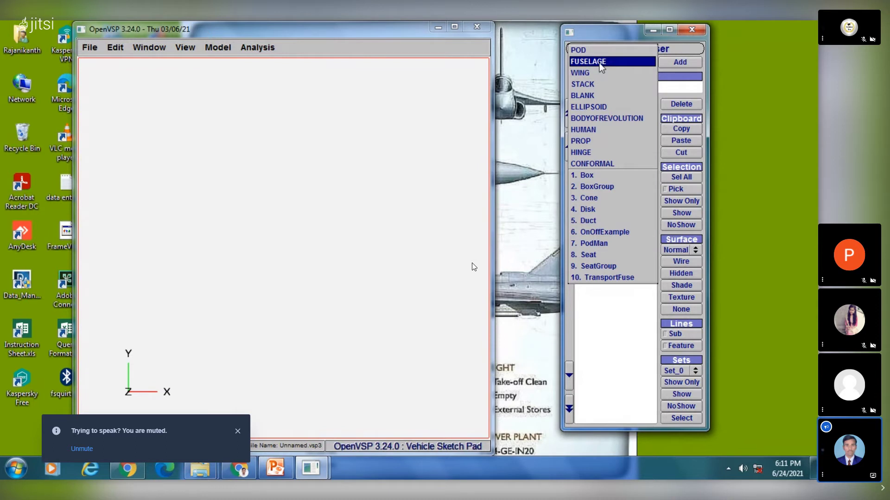
Step: Switch to PowerPoint and display slide 3, the fuselage design introduction topic slide
click(275, 467)
scroll(82, 232, up, 10)
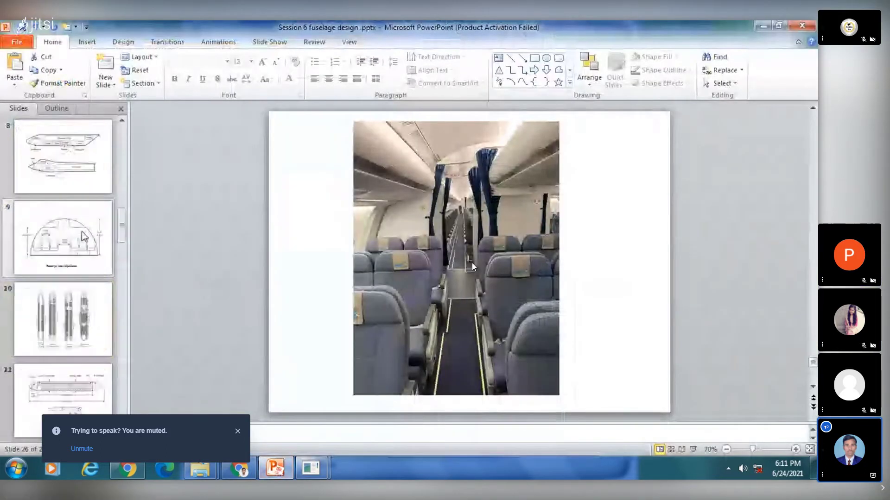
scroll(82, 232, up, 5)
click(96, 296)
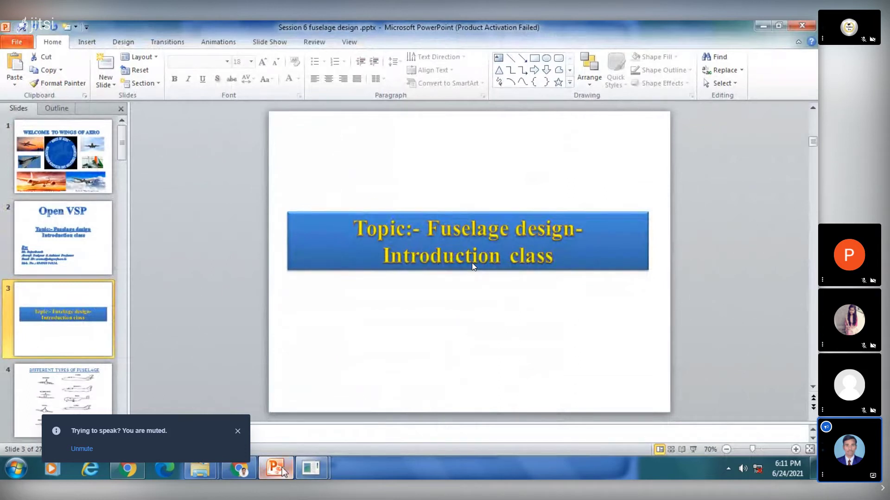
Step: Switch back to OpenVSP and add a FUSELAGE component to the vehicle
click(311, 468)
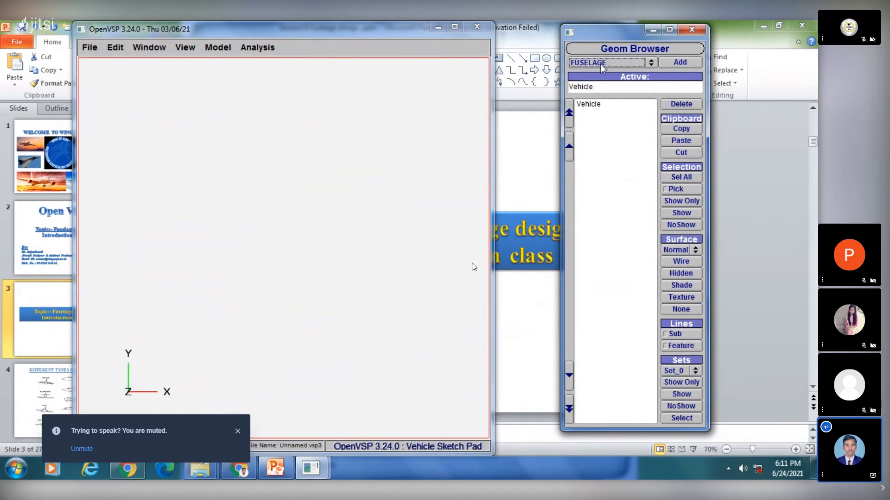
click(596, 64)
click(596, 64)
click(680, 64)
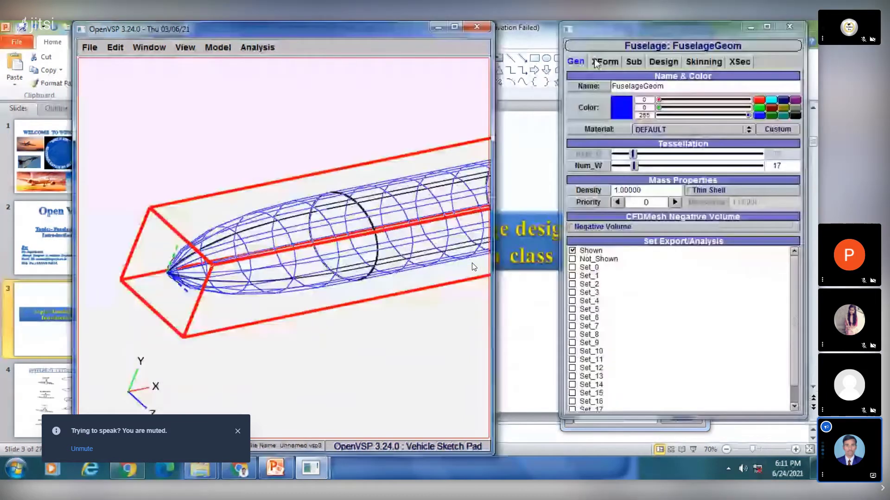
Step: Examine the new fuselage wireframe from several angles with its properties window placed beside the model
drag(292, 185, 350, 186)
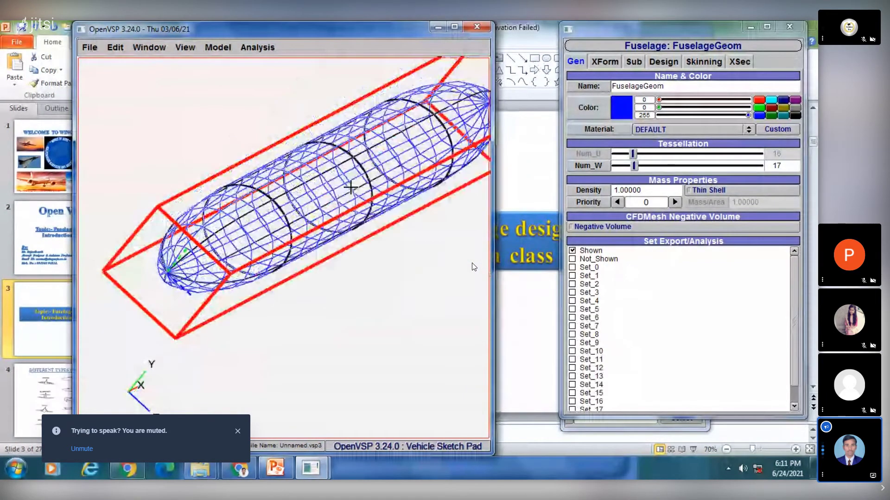
drag(310, 213, 323, 205)
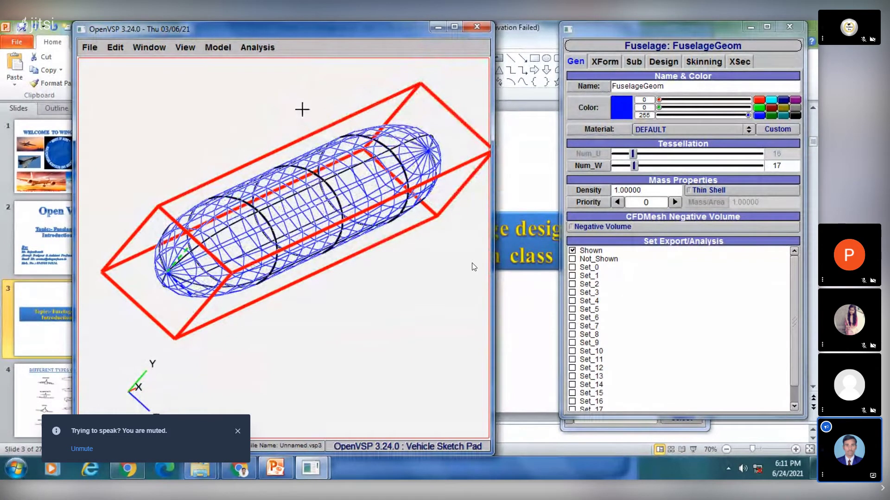
drag(582, 31, 561, 44)
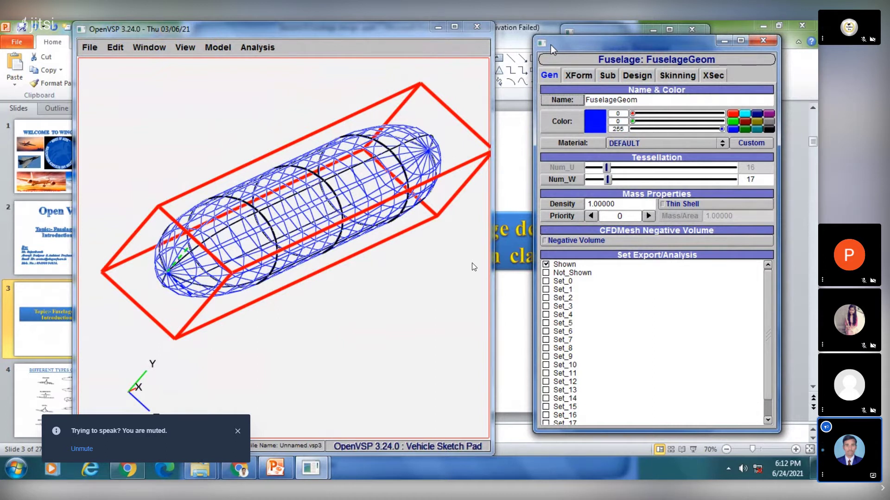
mouse_move(569, 41)
mouse_down()
mouse_move(580, 41)
mouse_move(565, 48)
mouse_up()
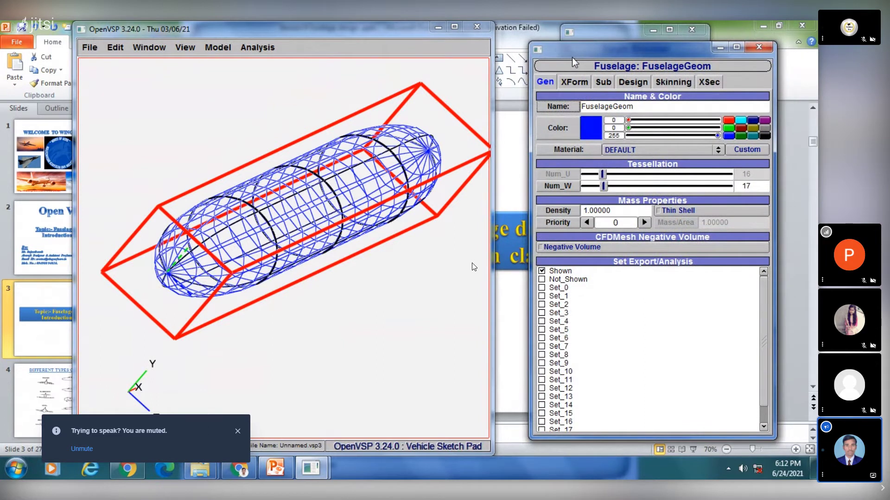
drag(565, 50, 547, 50)
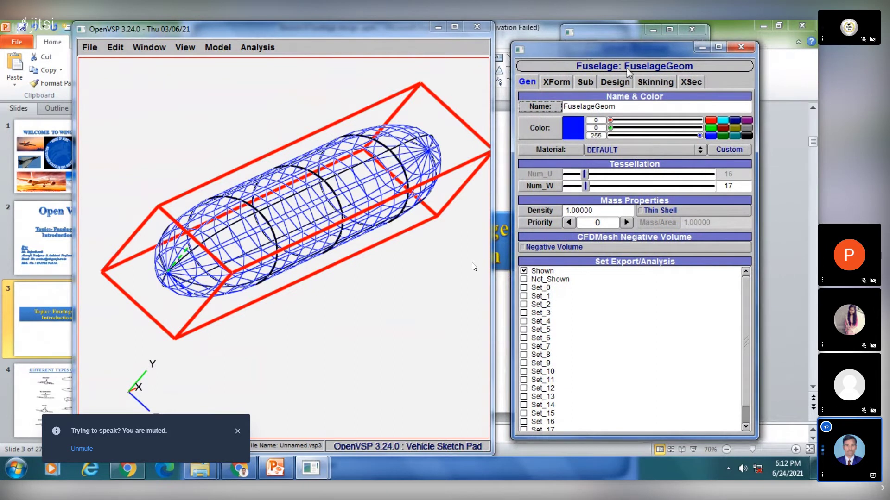
drag(252, 175, 207, 203)
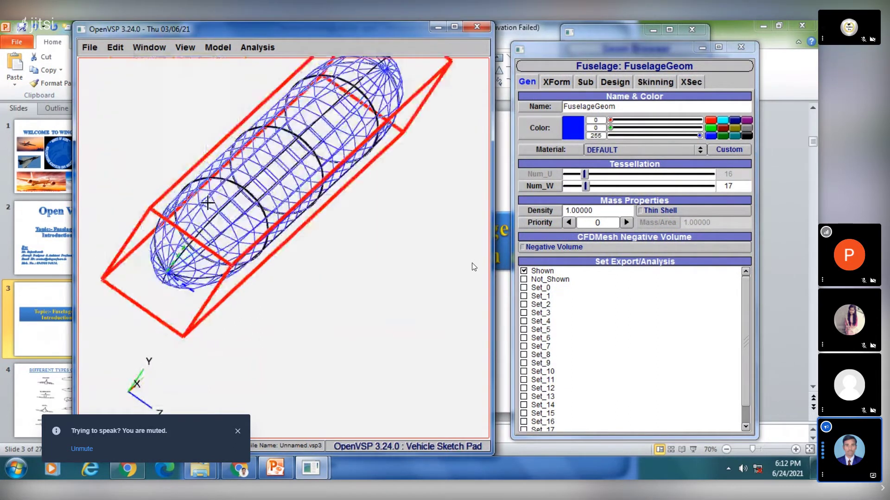
right_drag(207, 202, 215, 216)
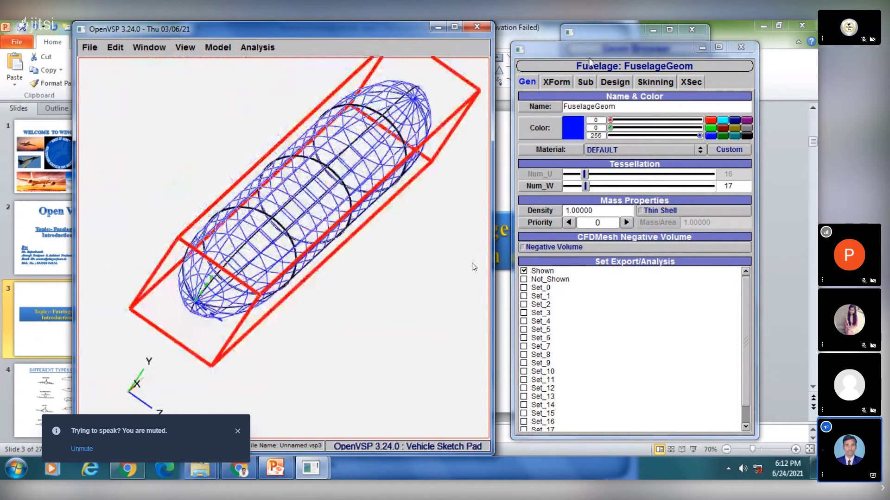
drag(316, 176, 331, 146)
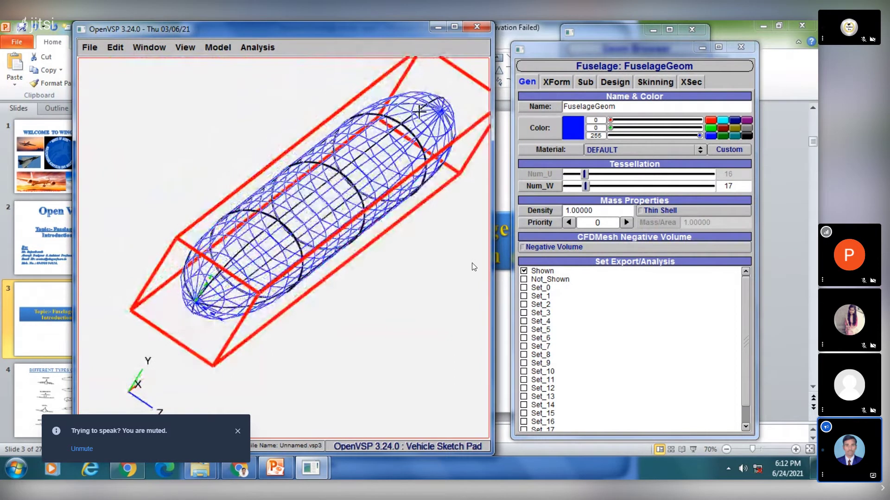
mouse_move(589, 49)
mouse_down()
mouse_move(633, 42)
mouse_move(595, 53)
mouse_up()
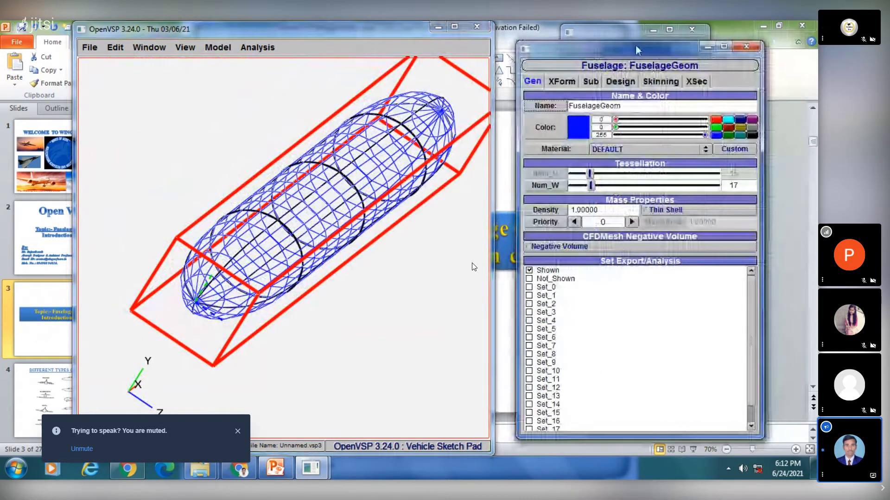
drag(635, 45, 611, 47)
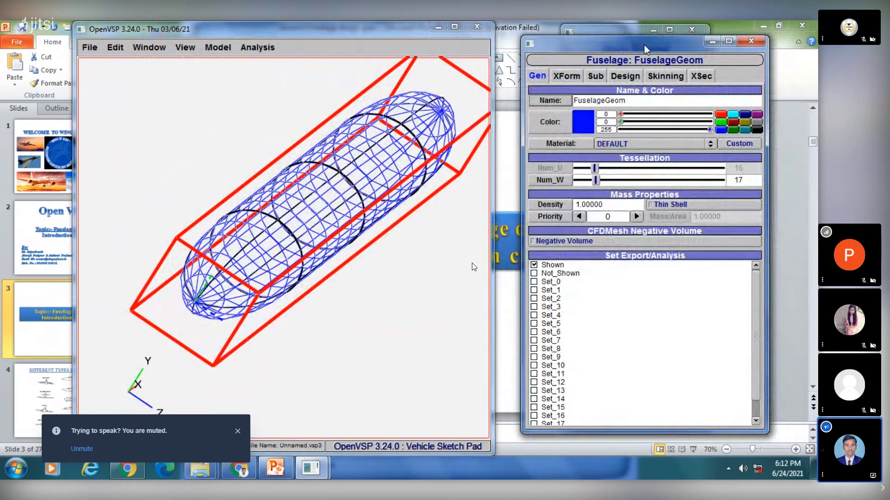
drag(644, 44, 641, 43)
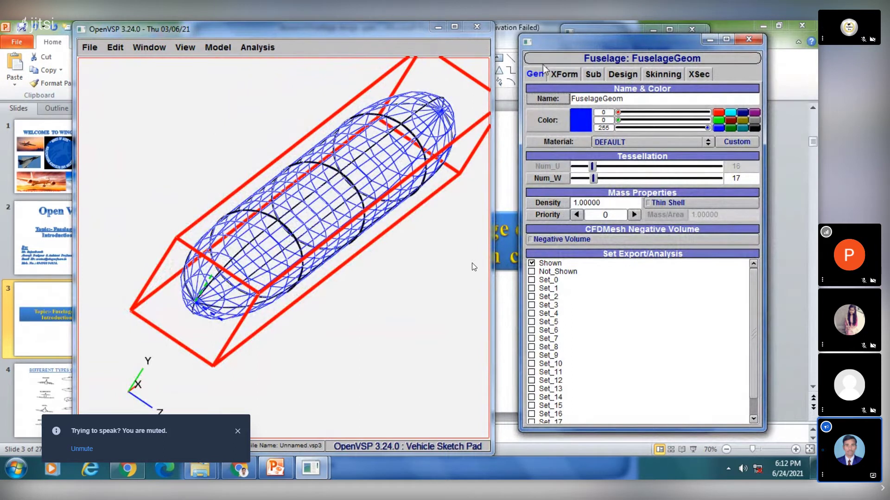
Step: Try dark red for the fuselage, set its color to green (RGB 0, 255, 0) and check the available materials
click(731, 121)
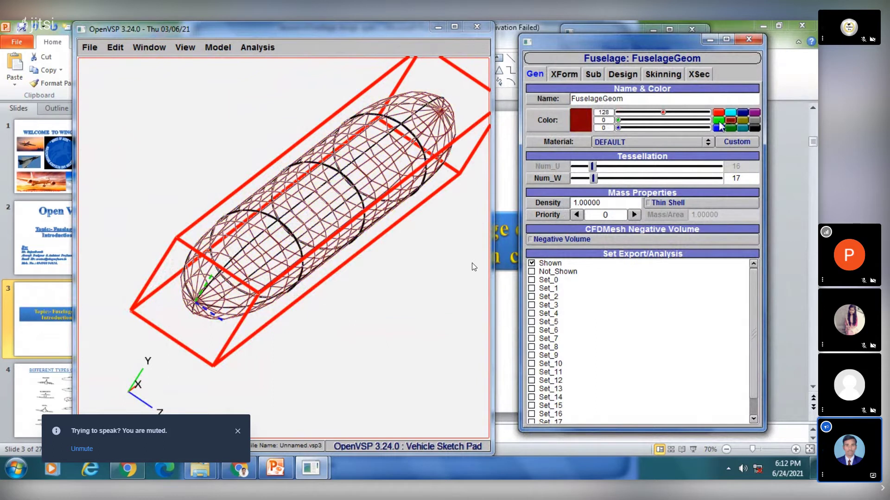
click(718, 120)
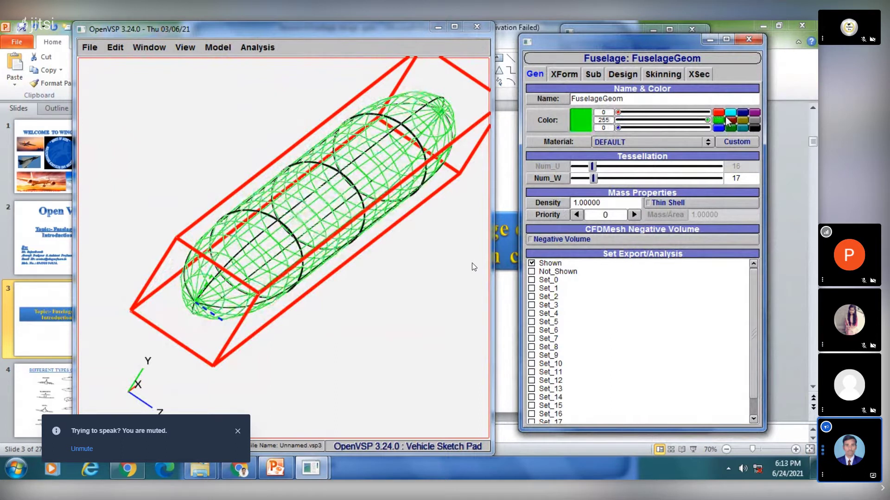
click(623, 145)
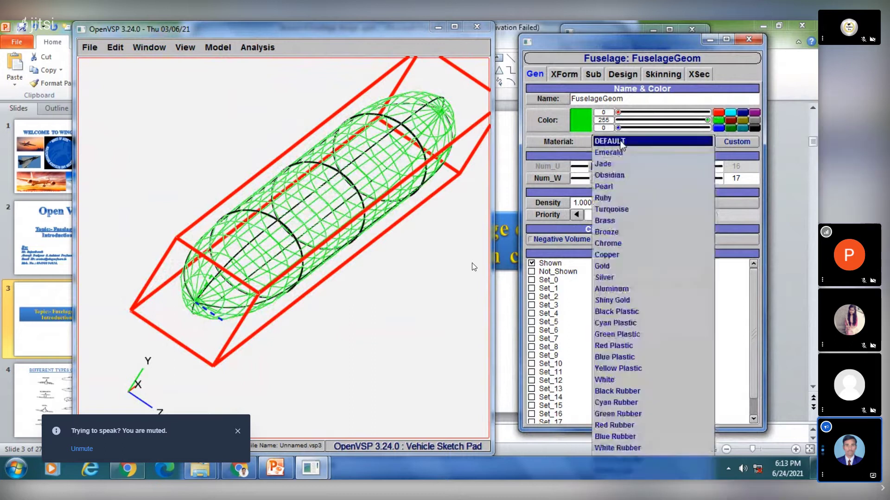
click(572, 181)
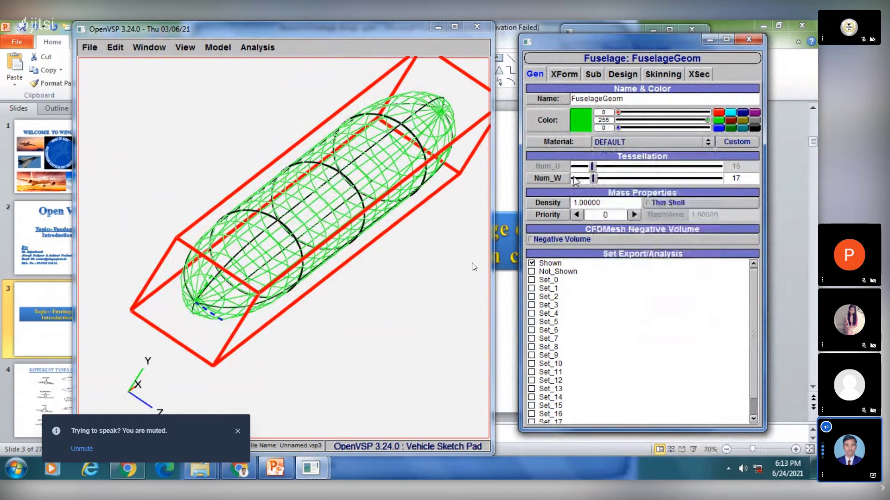
Step: Try shifting the fuselage to XLoc 3.043, YLoc 0.326, ZLoc -0.435 and rotating it to XRot 10, YRot -2.5, ZRot 0.435
click(571, 78)
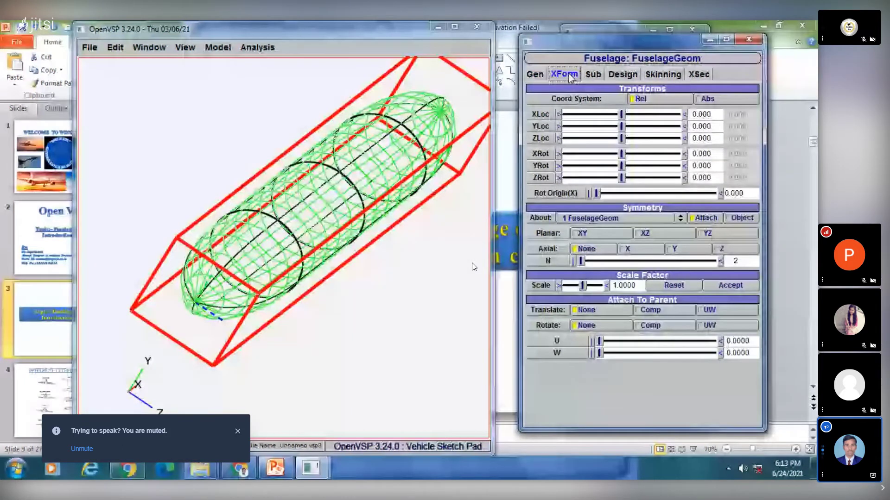
mouse_move(621, 114)
mouse_down()
mouse_move(648, 114)
mouse_move(639, 114)
mouse_up()
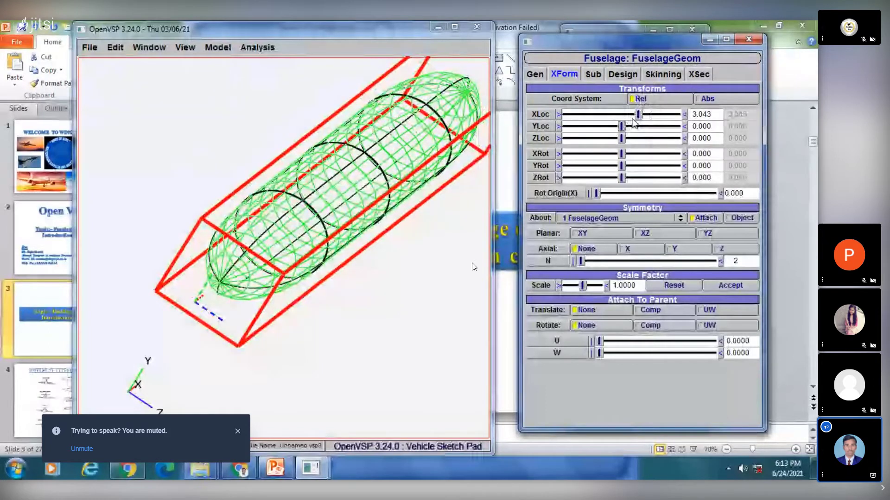
drag(633, 122, 677, 154)
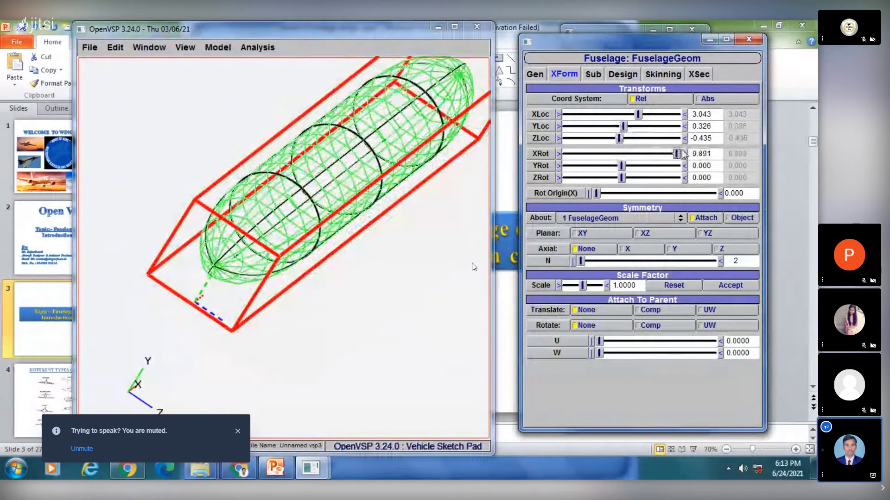
mouse_move(622, 165)
mouse_down()
mouse_move(644, 166)
mouse_move(610, 166)
mouse_up()
mouse_move(622, 178)
mouse_down()
mouse_move(645, 174)
mouse_move(607, 177)
mouse_move(634, 178)
mouse_move(624, 178)
mouse_up()
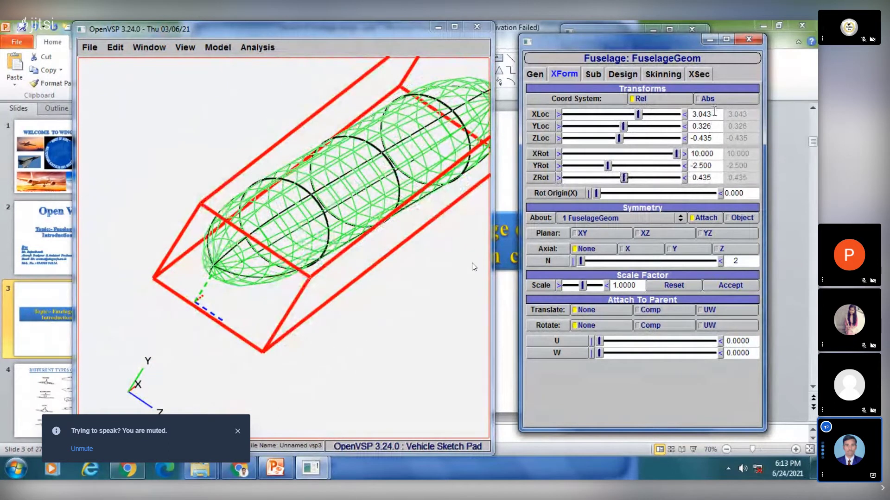
Step: Reset the fuselage's X, Y and Z locations to 0
drag(714, 114, 686, 116)
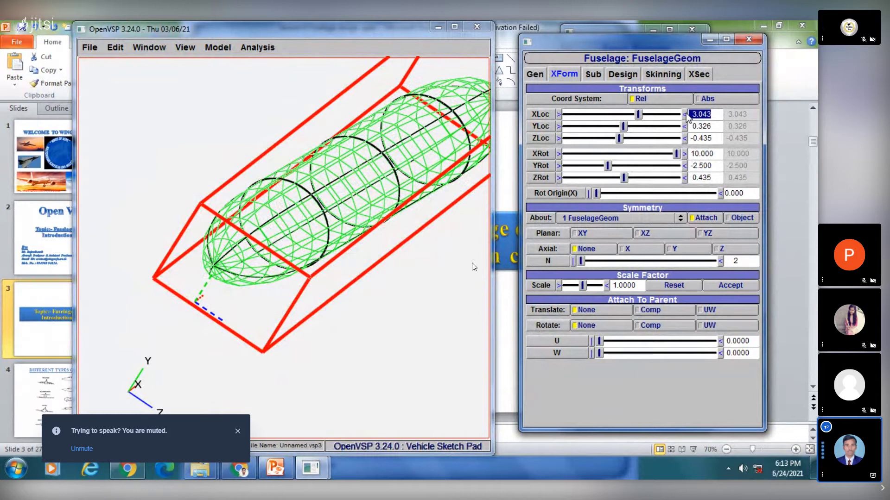
text(0)
key(Tab)
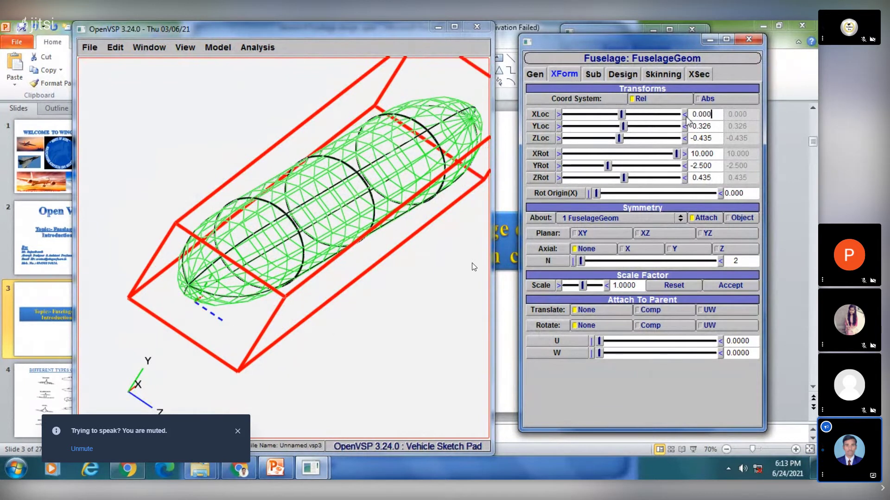
key(BackSpace)
key(Return)
drag(721, 140, 690, 153)
text(0)
key(Return)
Step: Reset the fuselage's X, Y and Z rotations to 0
text(000)
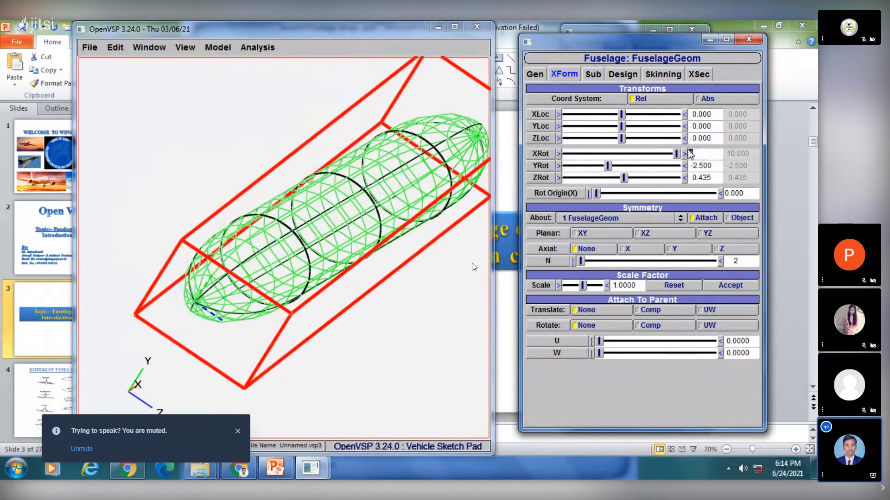
key(Return)
drag(713, 166, 683, 177)
text(0)
key(Return)
text(0)
key(Return)
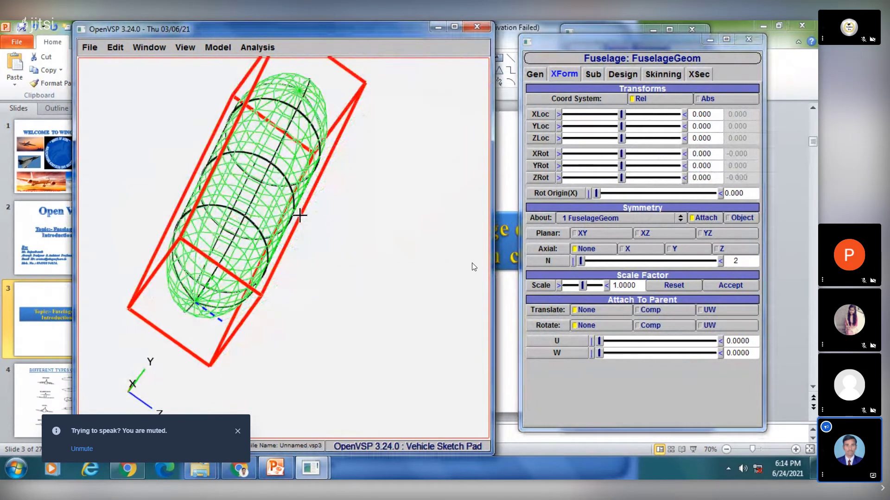
drag(300, 216, 239, 216)
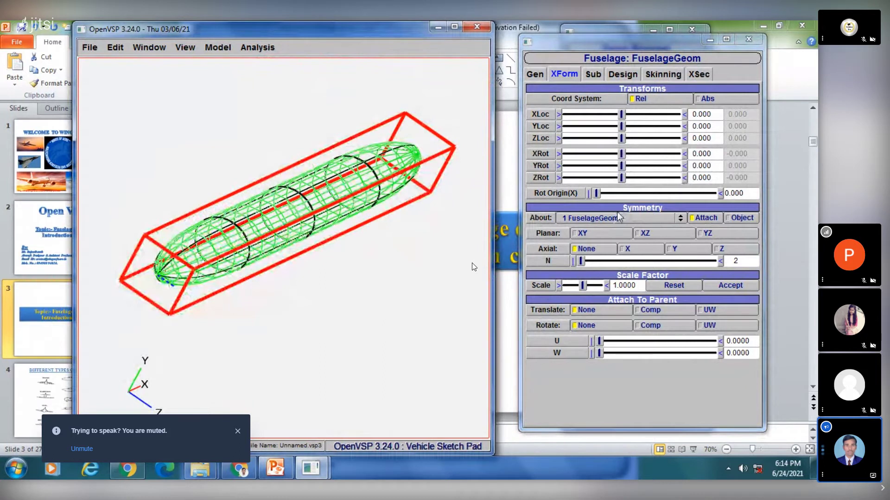
drag(558, 41, 548, 35)
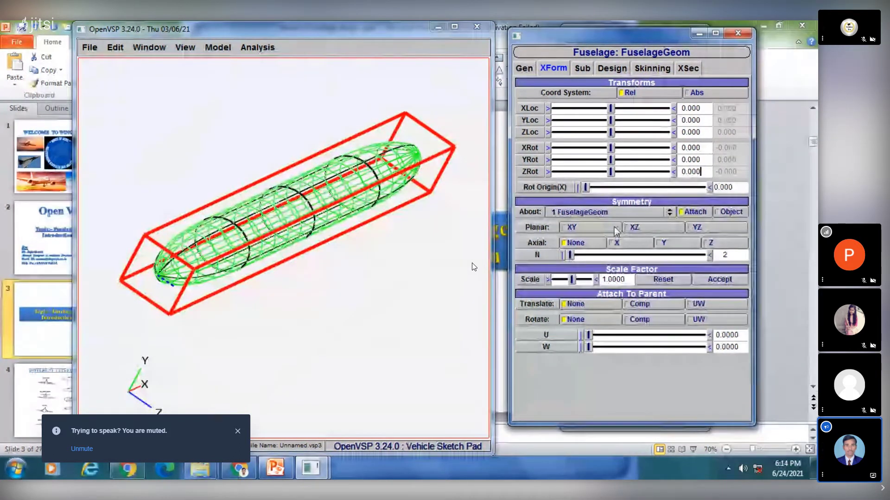
Step: Try XY, XZ and YZ planar symmetry on the fuselage and turn planar symmetry back off
click(587, 228)
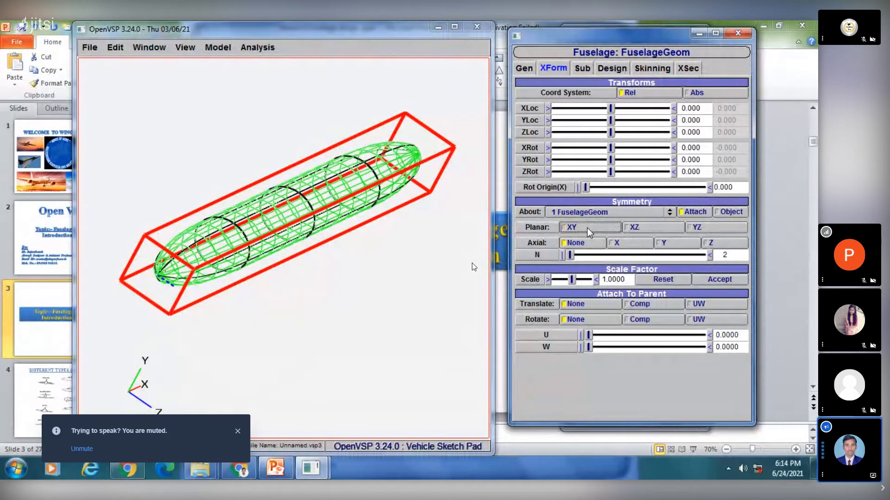
click(640, 228)
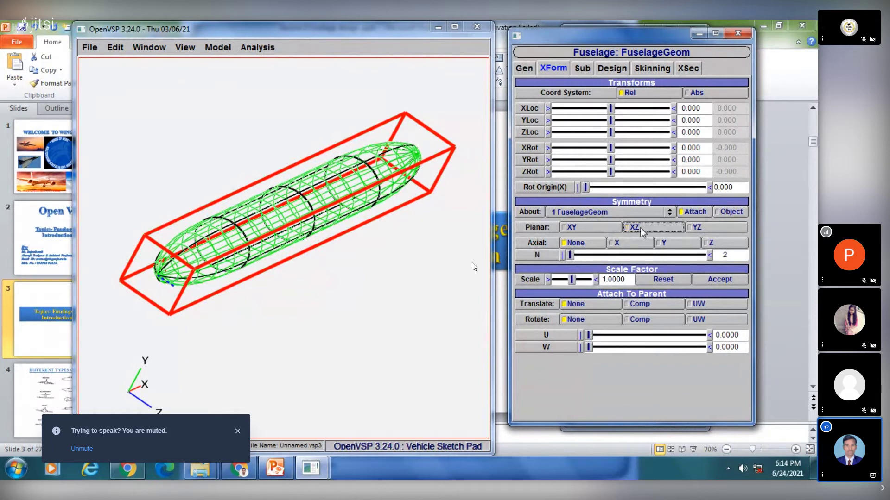
click(705, 229)
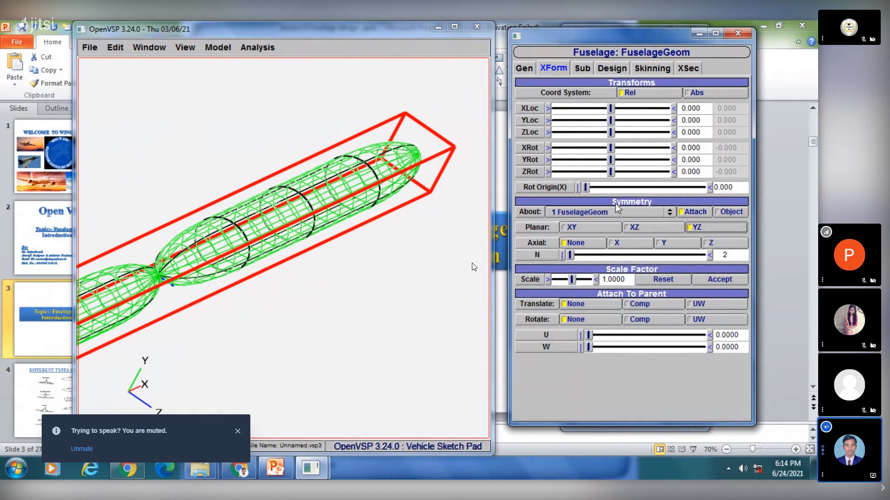
click(690, 226)
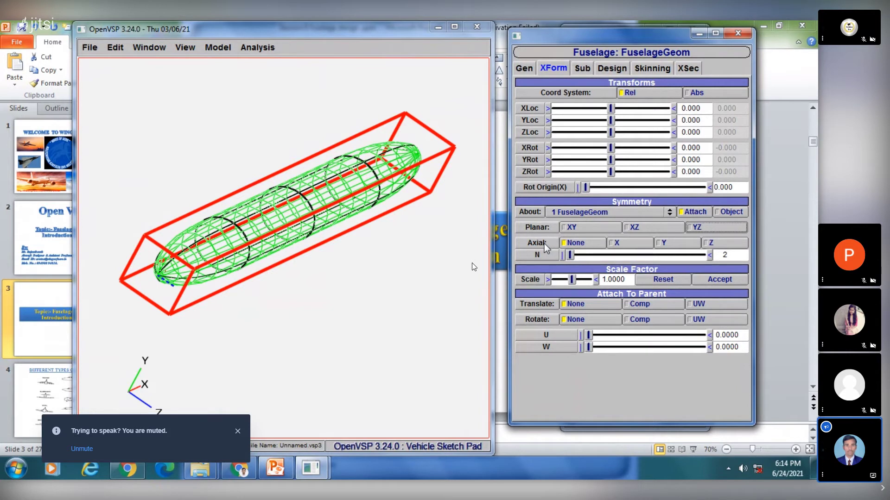
Step: Try axial symmetry of the fuselage about the X, Y and Z axes and return the axial setting to None
right_drag(304, 251, 312, 250)
scroll(312, 250, down, 3)
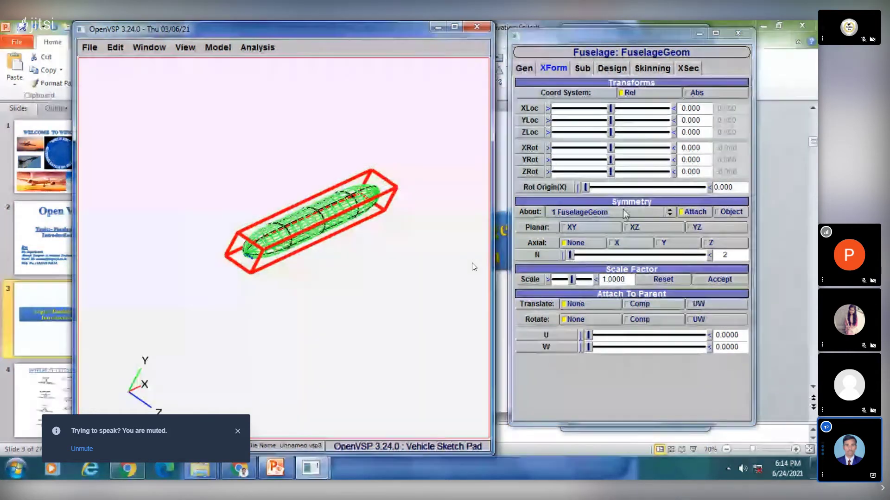
click(666, 244)
click(709, 245)
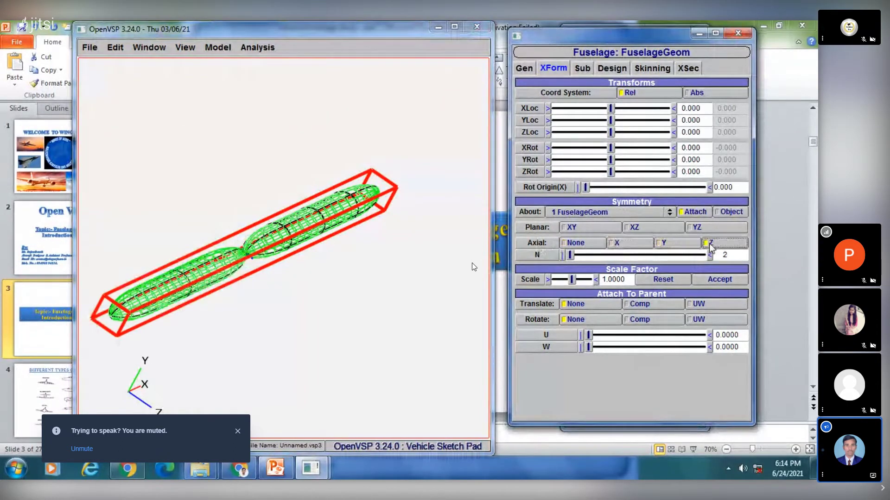
click(663, 244)
click(624, 244)
click(663, 243)
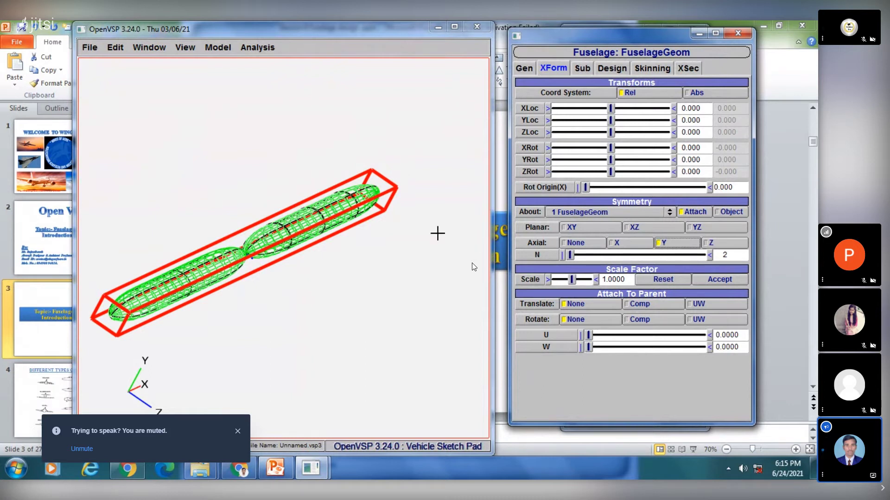
click(575, 244)
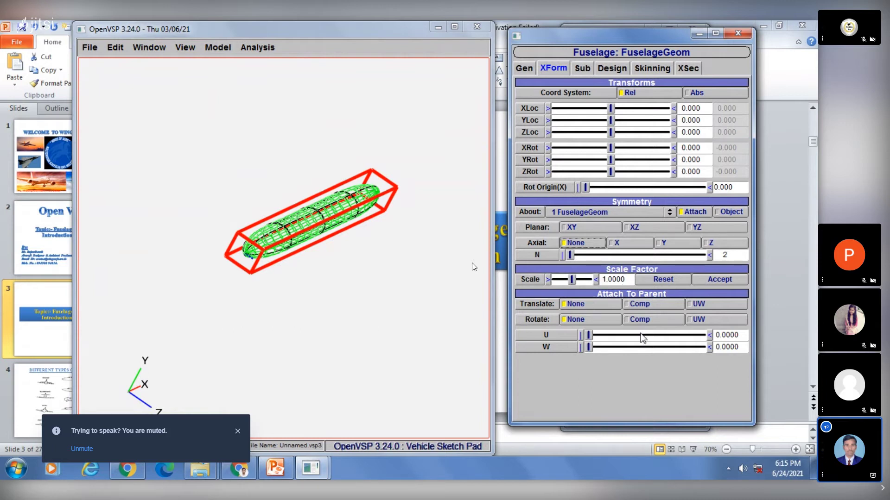
click(604, 335)
click(588, 336)
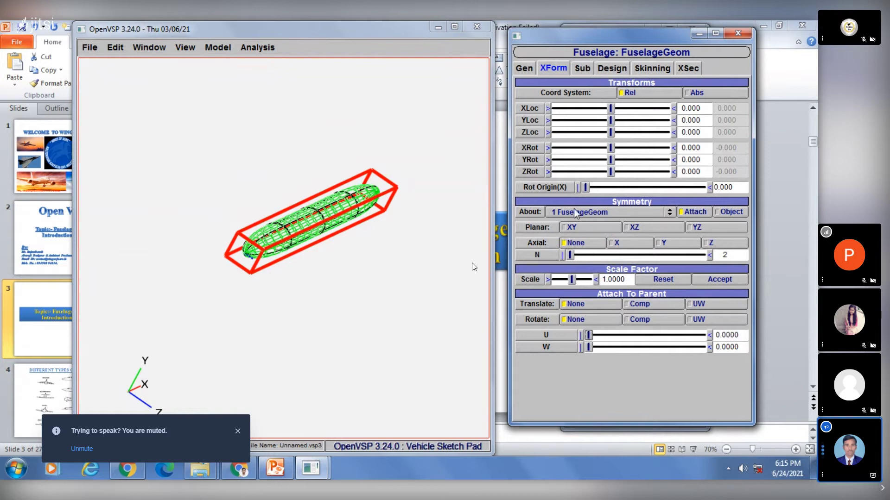
Step: Examine the Line, Rectangle and Ellipse types available for sub-surfaces on the fuselage
click(582, 69)
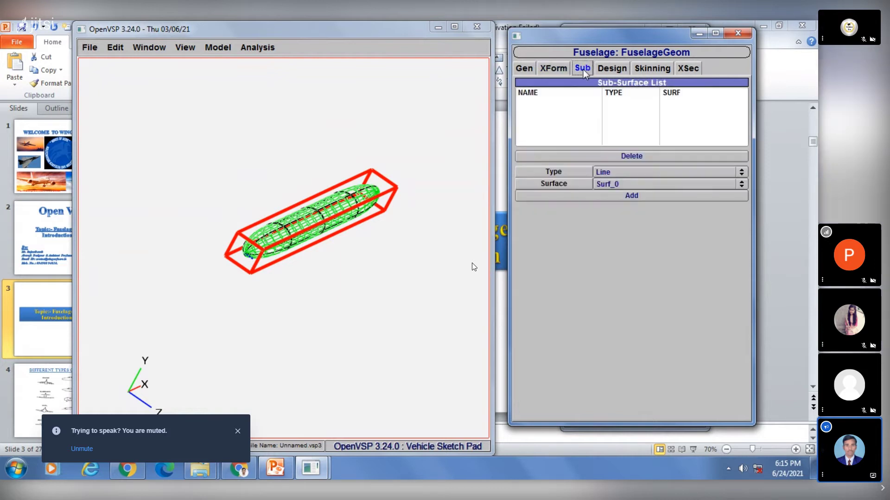
mouse_move(332, 179)
mouse_down()
mouse_move(346, 222)
mouse_move(331, 187)
mouse_up()
scroll(380, 235, up, 6)
right_drag(380, 242, 310, 248)
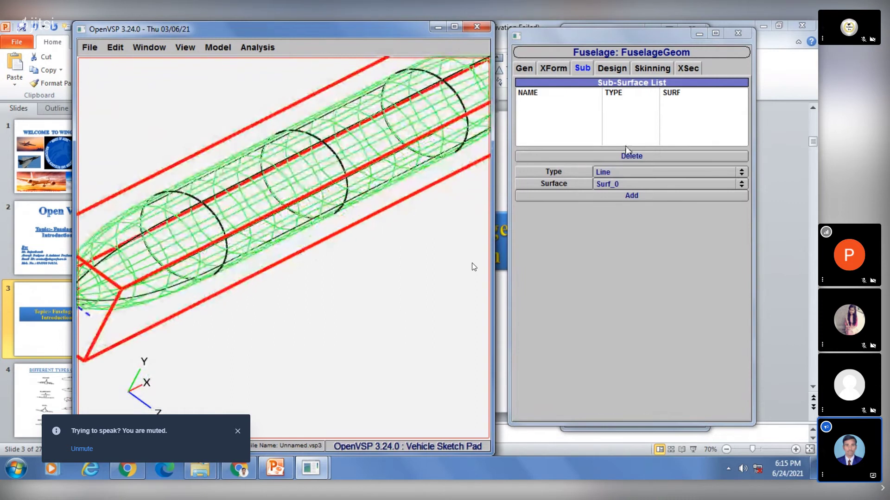
click(621, 171)
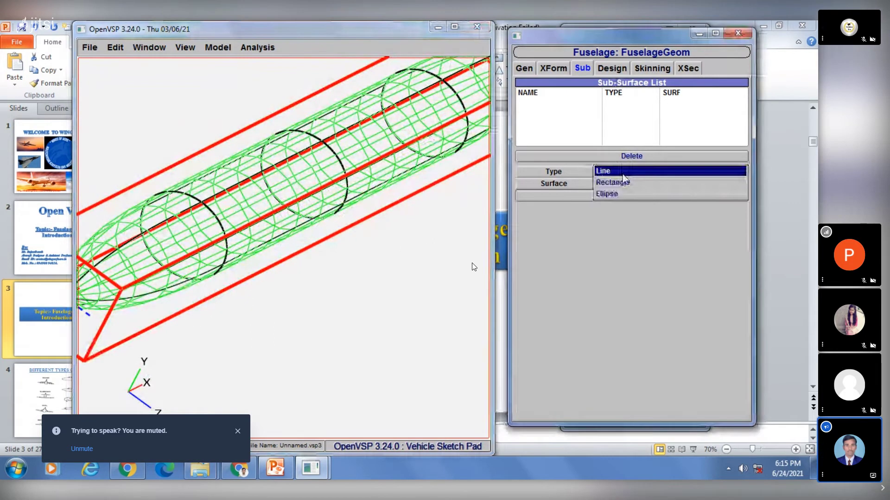
click(623, 182)
click(623, 172)
click(624, 183)
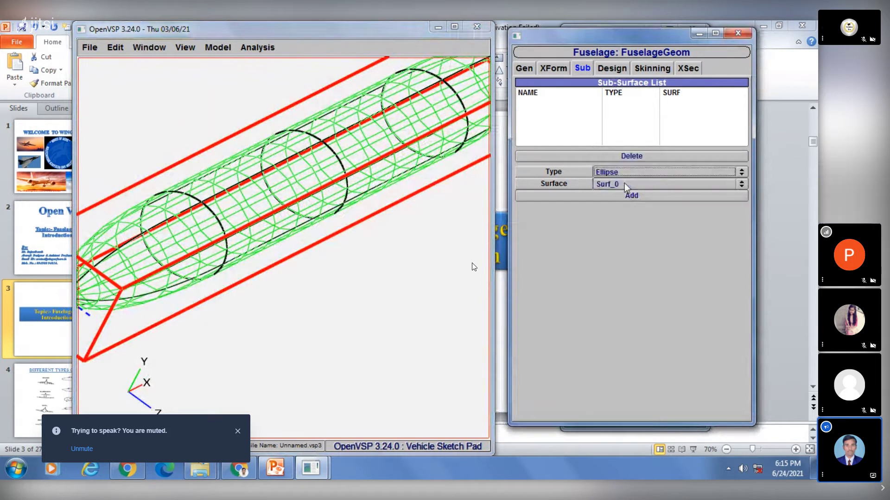
click(624, 172)
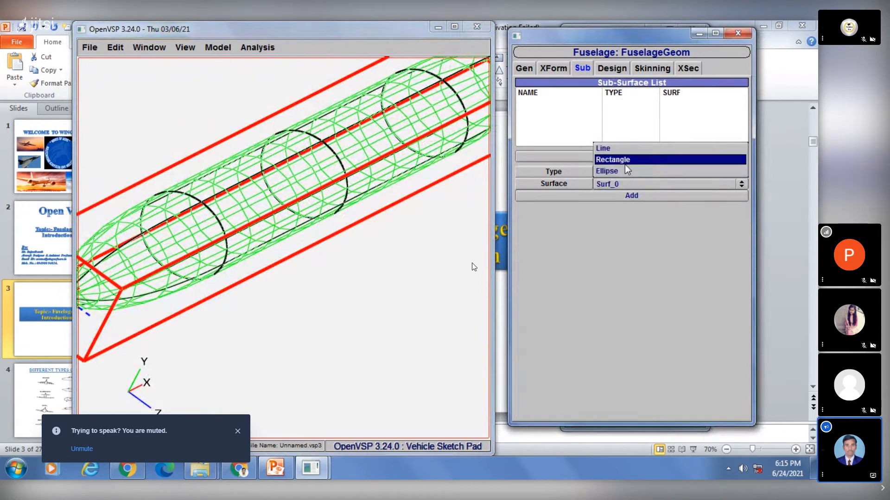
click(625, 165)
click(624, 172)
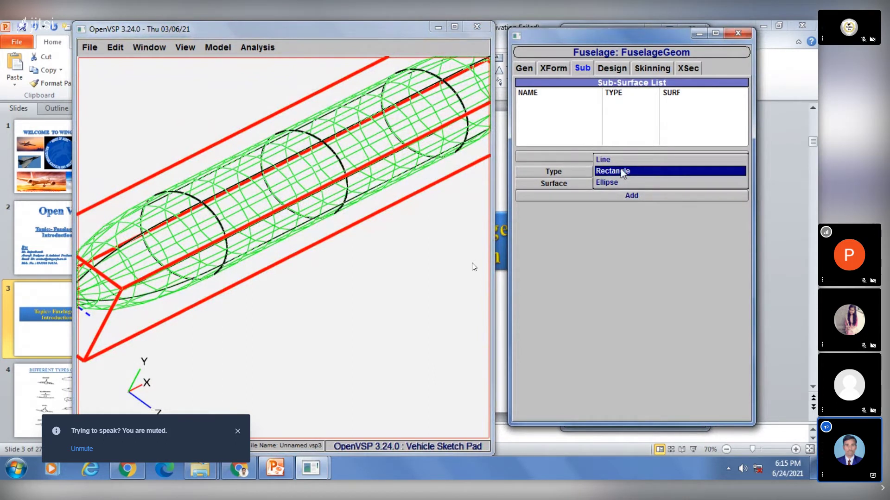
click(621, 182)
click(621, 174)
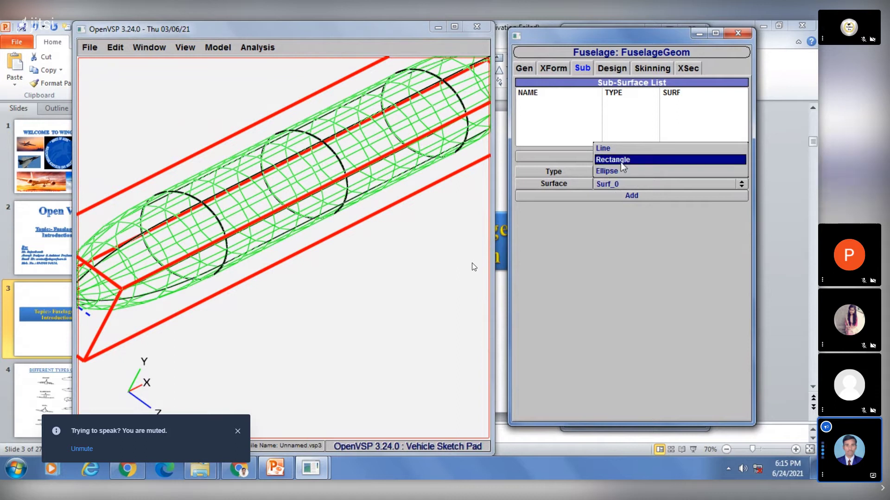
click(345, 223)
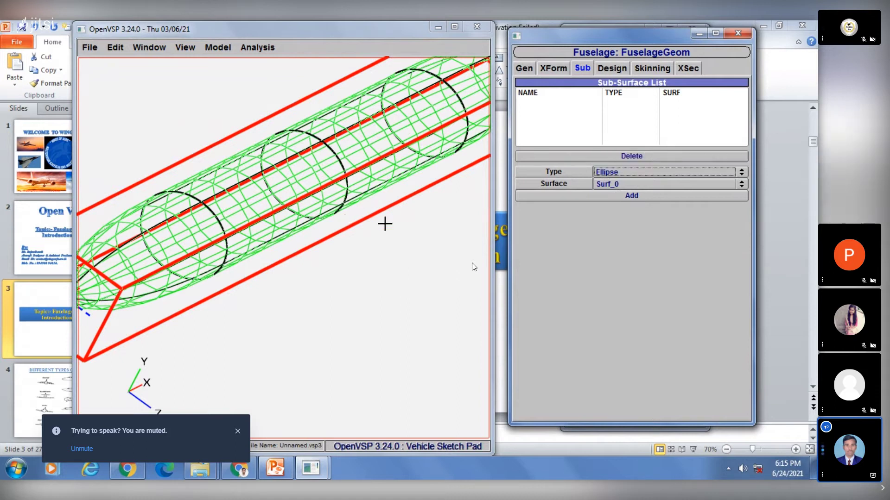
Step: Display the fuselage as a shaded surface instead of a wireframe and inspect it from several angles
drag(337, 191, 255, 253)
click(524, 68)
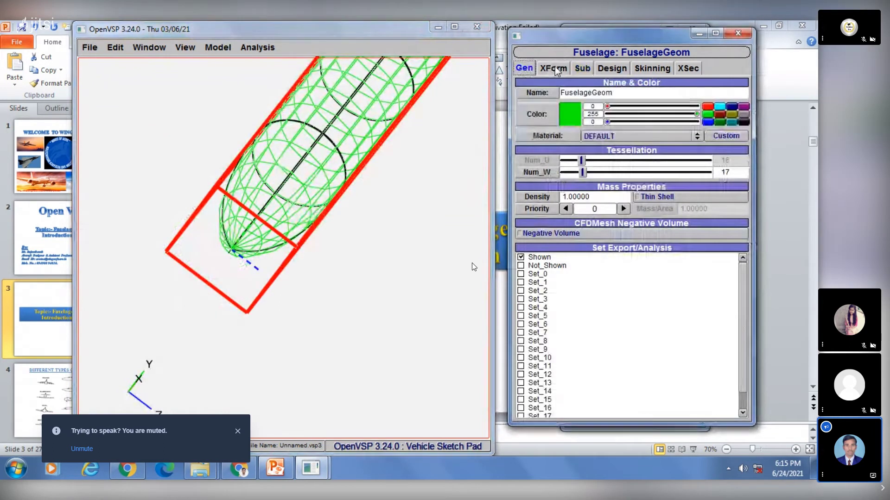
drag(574, 35, 337, 59)
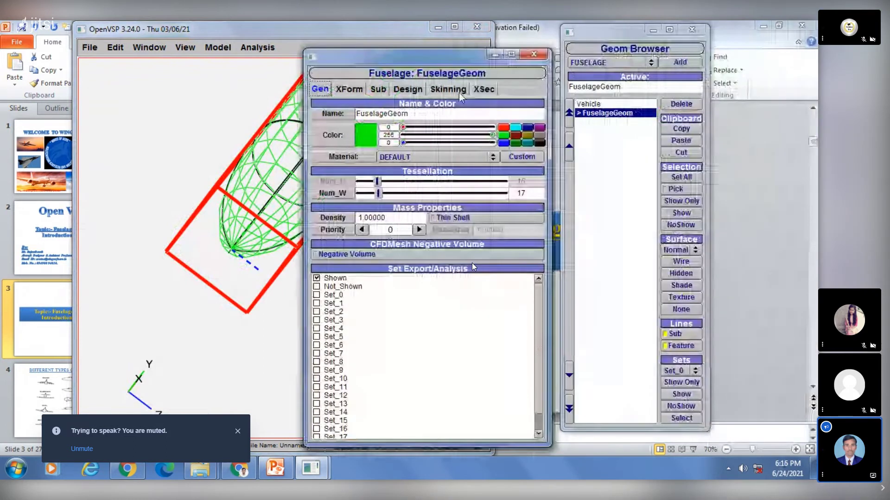
click(681, 285)
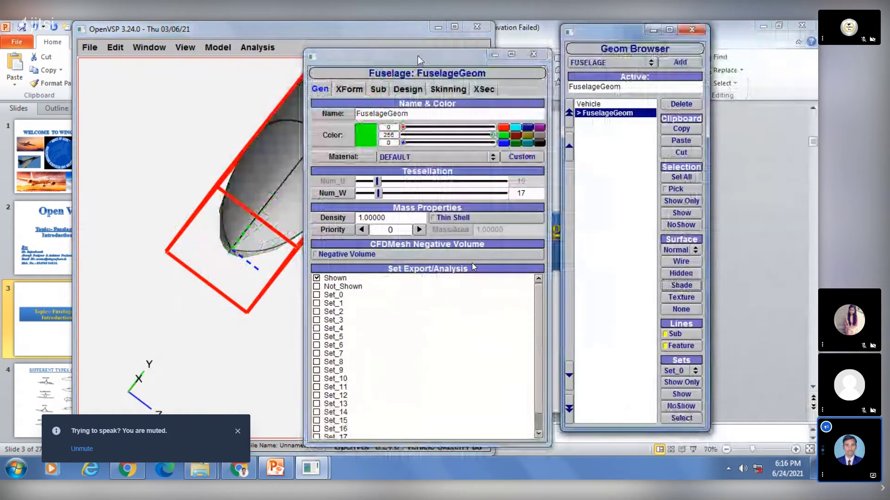
drag(463, 83, 713, 65)
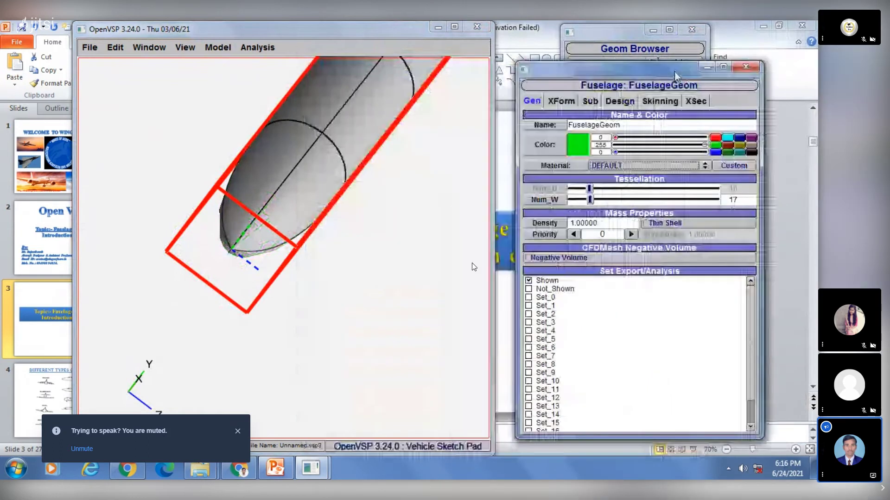
drag(345, 207, 323, 169)
right_drag(324, 170, 295, 202)
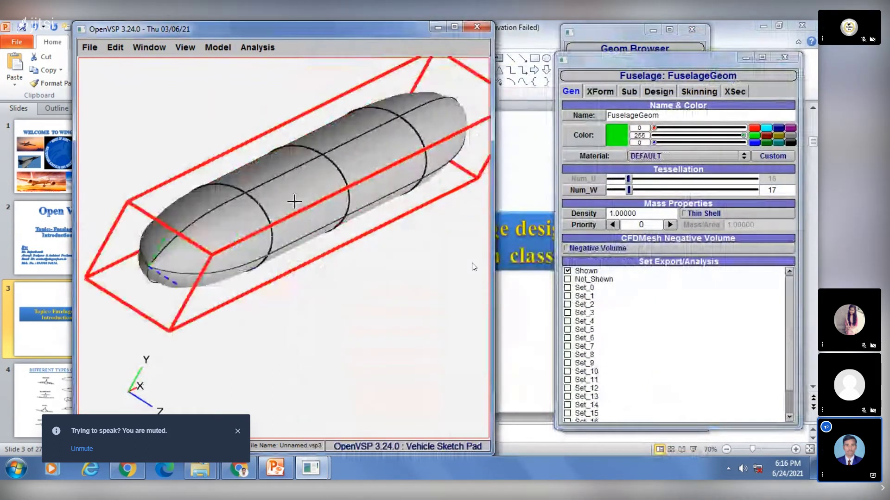
drag(295, 202, 274, 217)
drag(347, 236, 387, 143)
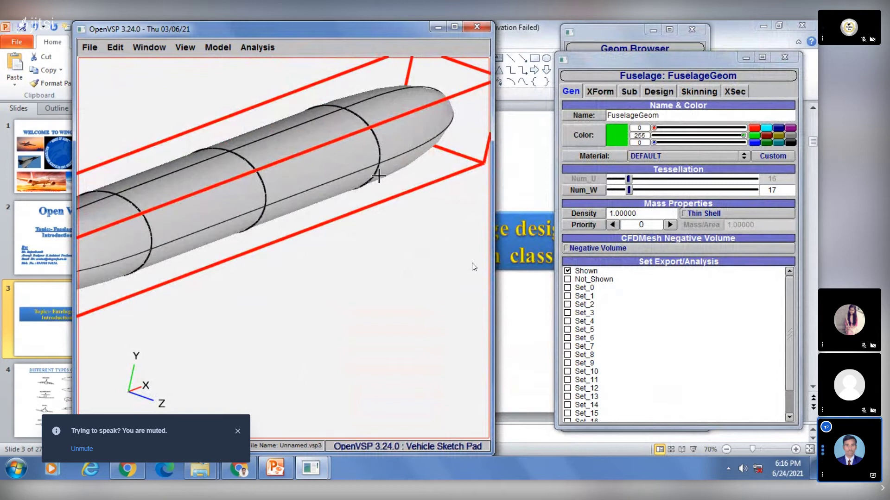
Step: Add a Rectangle sub-surface on Surf_0 of the fuselage and bring it into view
click(675, 159)
click(676, 159)
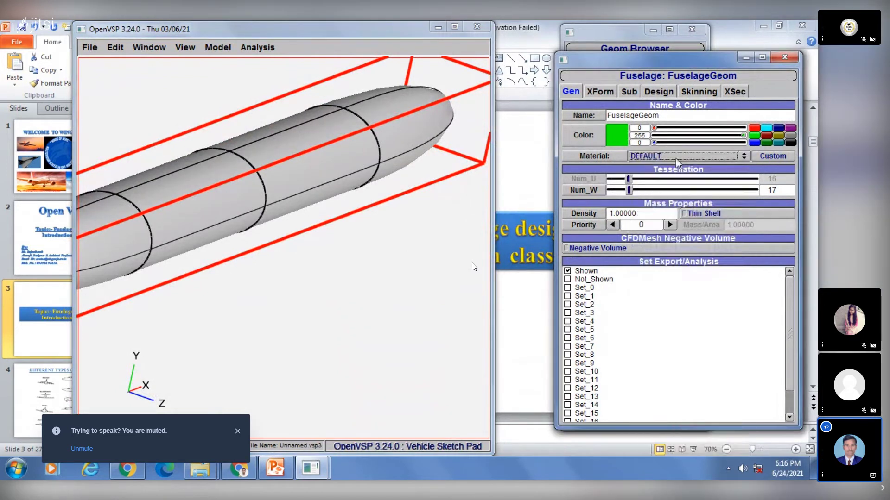
click(635, 93)
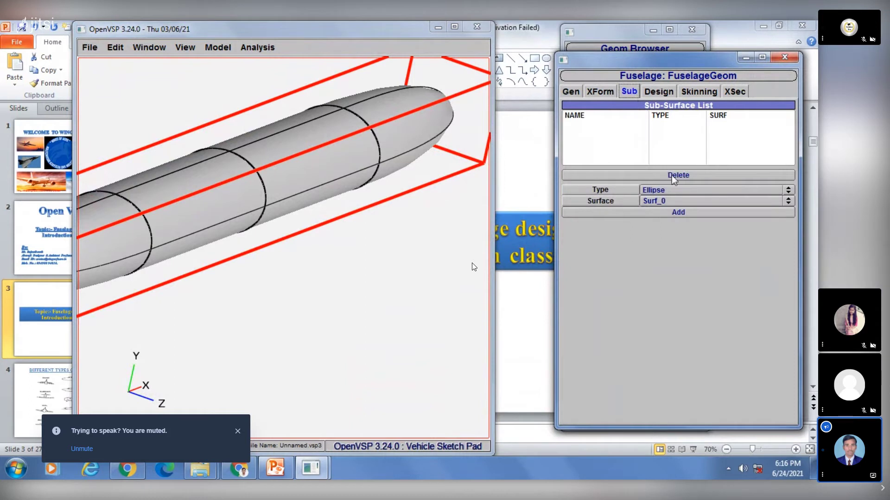
click(668, 189)
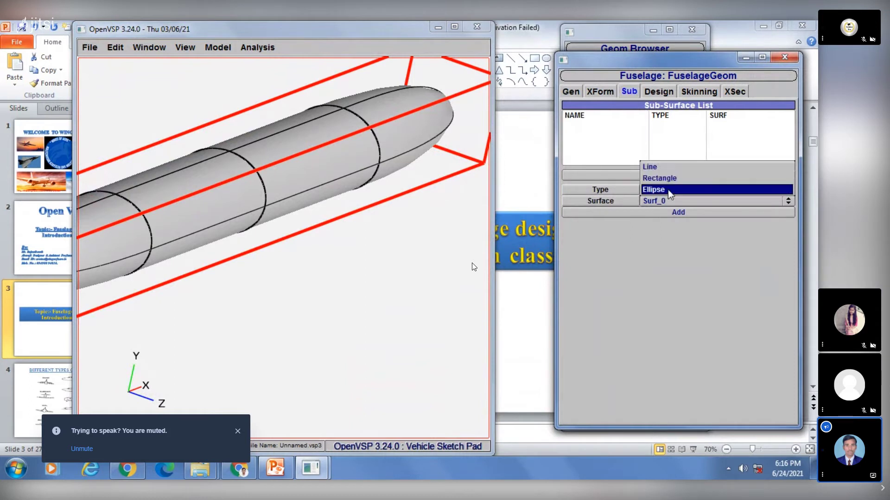
click(668, 180)
click(678, 211)
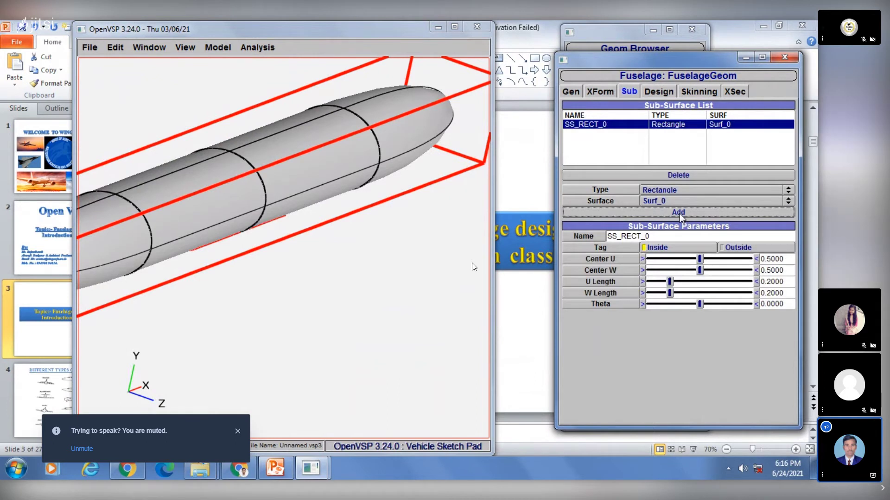
drag(359, 283, 185, 130)
mouse_move(252, 198)
mouse_down()
mouse_move(290, 207)
mouse_move(213, 188)
mouse_move(264, 206)
mouse_up()
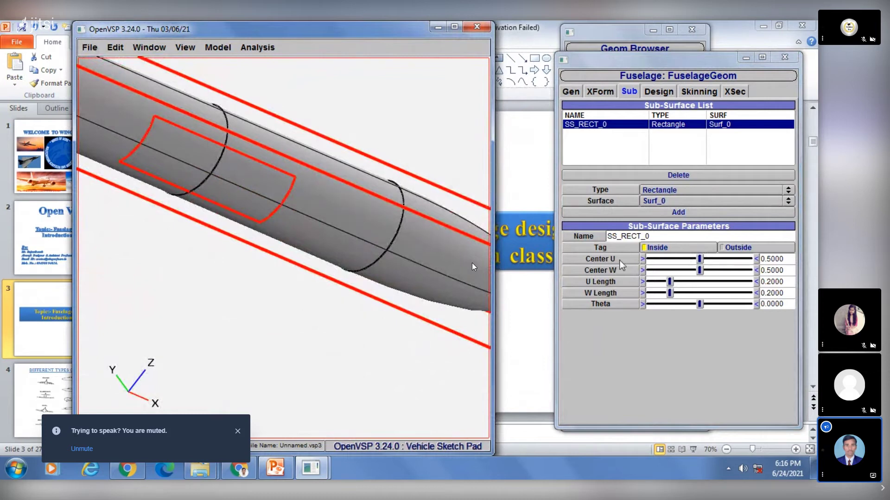
Step: Set the rectangular sub-surface's Center U to 0.7576, Center W to 0.6364, U Length to 0.0303 and W Length to 0.0848
drag(701, 263, 722, 270)
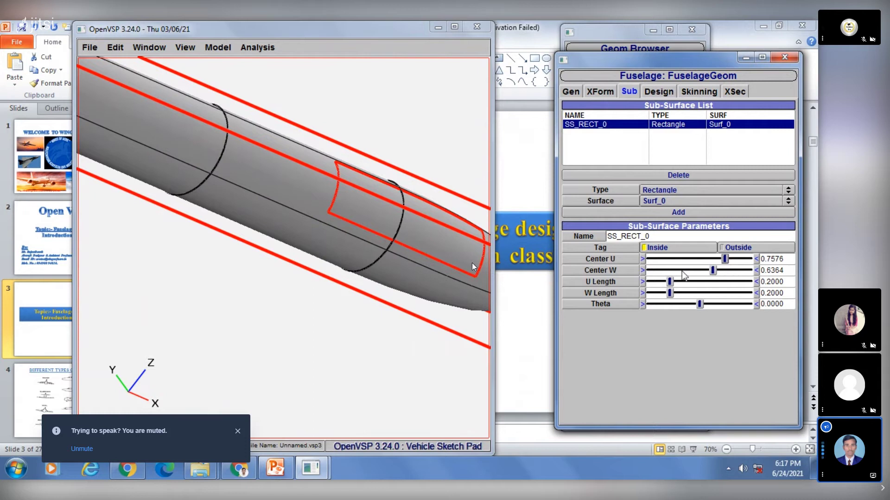
right_drag(302, 212, 264, 216)
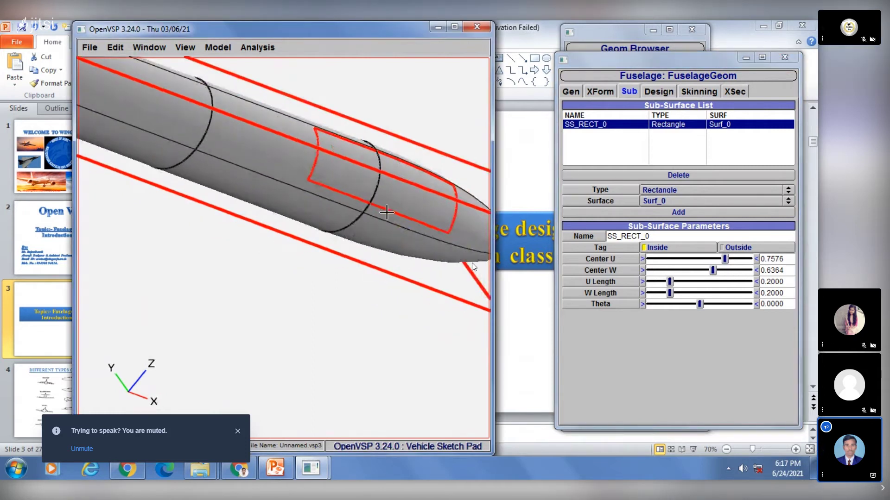
right_drag(386, 213, 311, 196)
drag(311, 196, 302, 214)
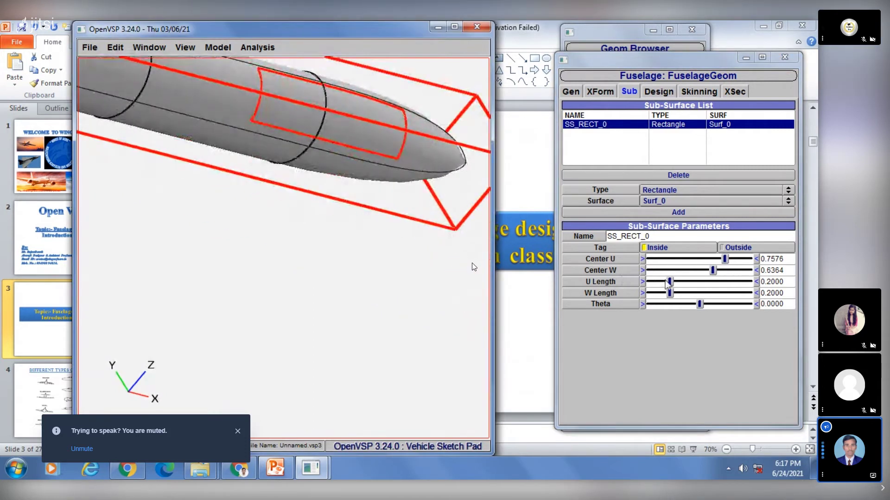
drag(685, 280, 658, 284)
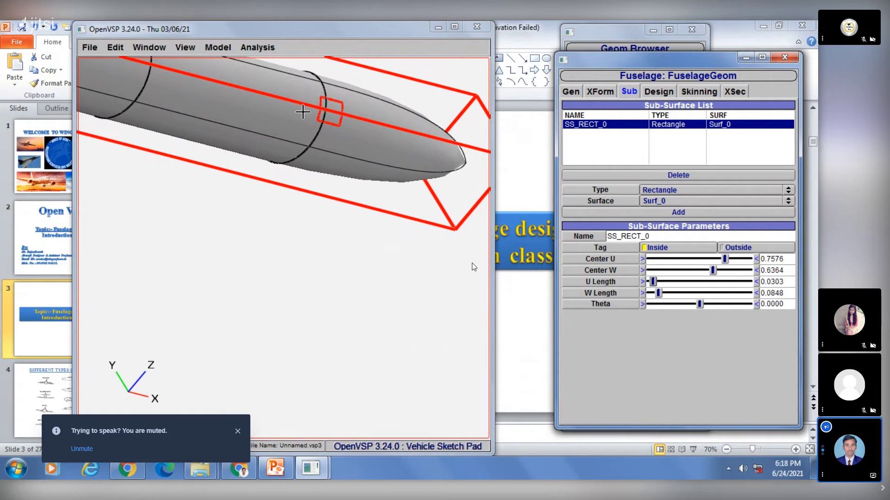
Step: Try rotating the rectangular sub-surface to Theta -2.8788 and reset its Theta to 0
mouse_move(700, 304)
mouse_down()
mouse_move(731, 304)
mouse_move(662, 297)
mouse_move(691, 297)
mouse_up()
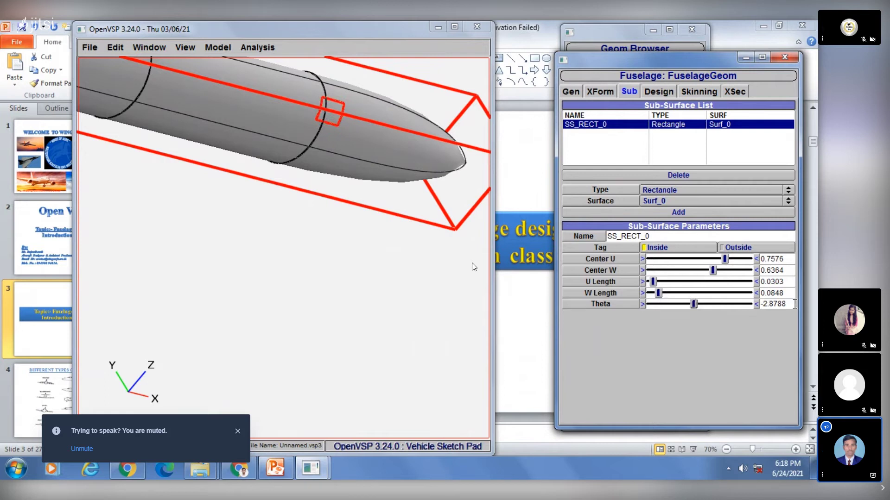
drag(790, 304, 737, 298)
text(0)
key(Return)
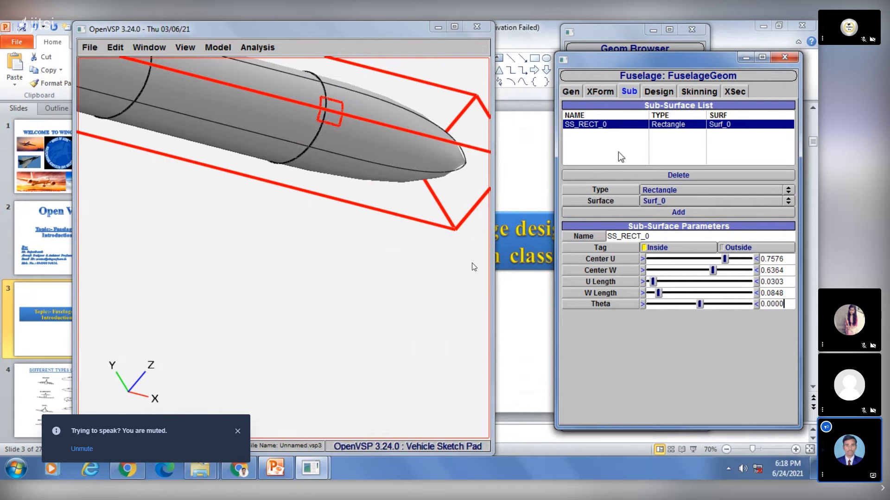
Step: Put away the fuselage settings window and examine the rectangular sub-surface on the deselected fuselage from several angles and distances
click(662, 93)
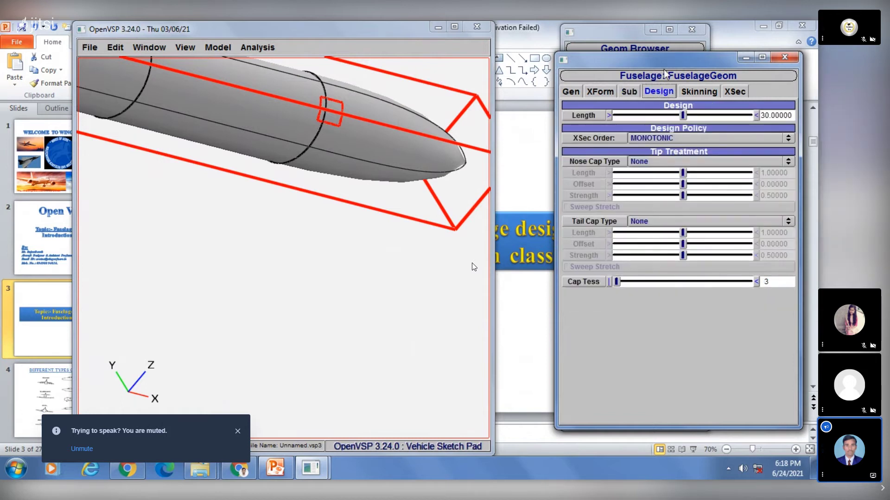
click(747, 58)
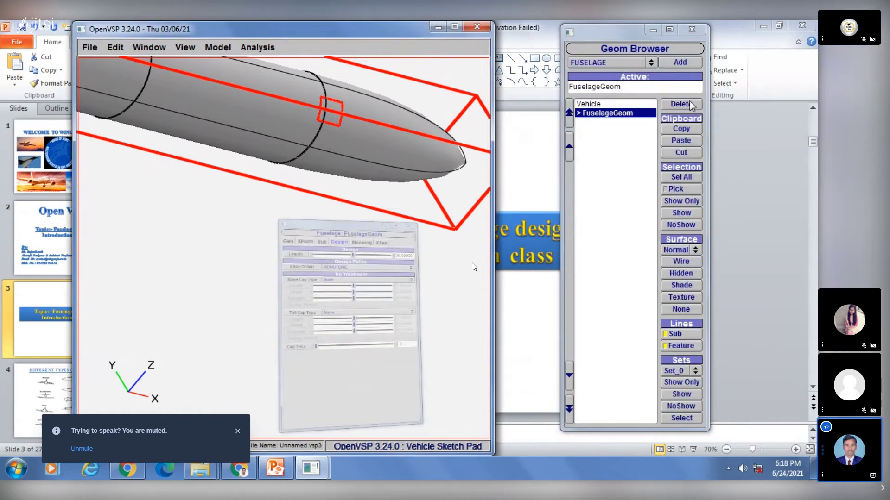
drag(297, 111, 278, 137)
right_drag(278, 138, 355, 255)
scroll(339, 187, down, 3)
drag(307, 206, 349, 211)
scroll(348, 211, up, 1)
scroll(388, 193, up, 3)
right_drag(387, 193, 325, 250)
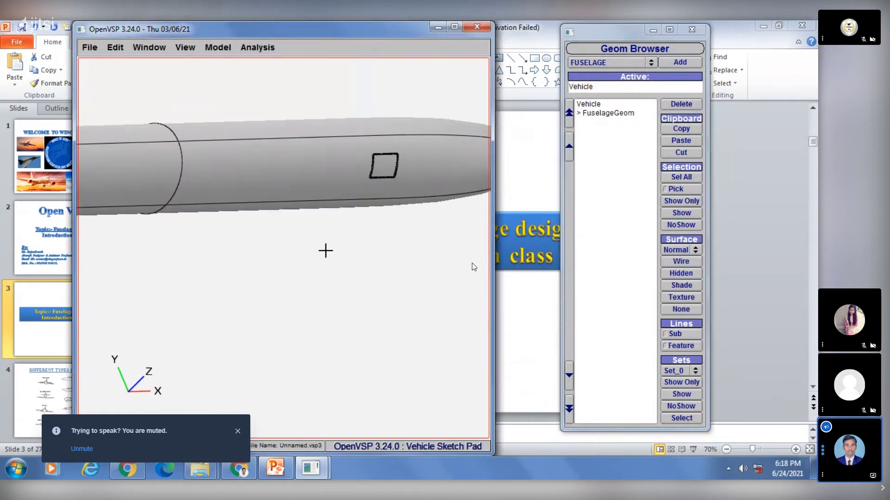
drag(392, 172, 368, 206)
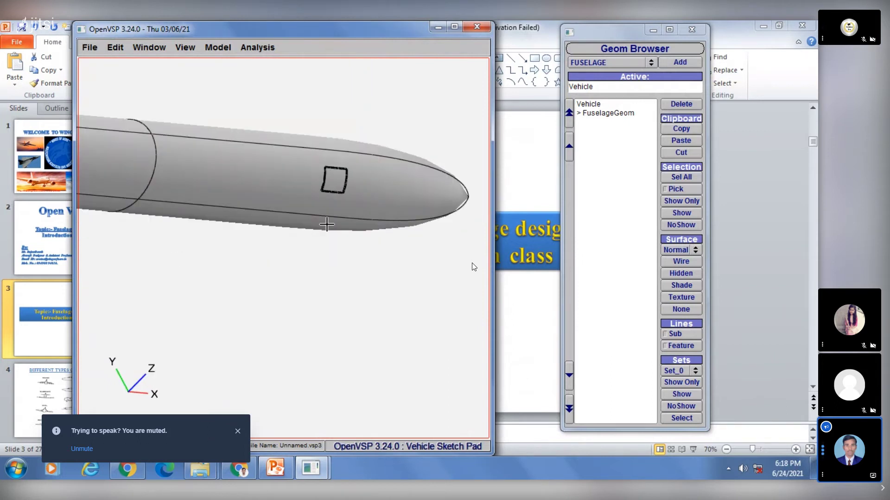
scroll(281, 224, down, 3)
mouse_move(281, 225)
mouse_down()
mouse_move(297, 249)
mouse_move(294, 220)
mouse_up()
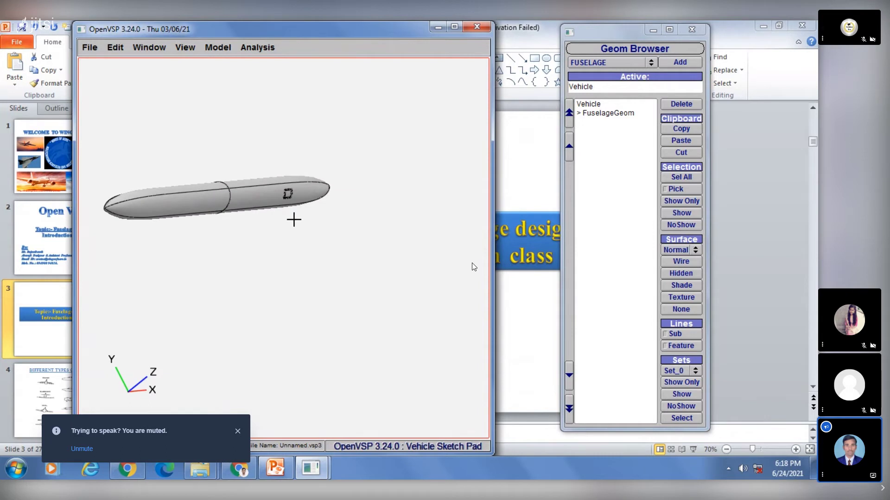
Step: Reopen the FuselageGeom settings and delete the rectangular sub-surface SS_RECT_0 from the fuselage
click(591, 114)
drag(297, 185, 240, 179)
drag(365, 235, 312, 185)
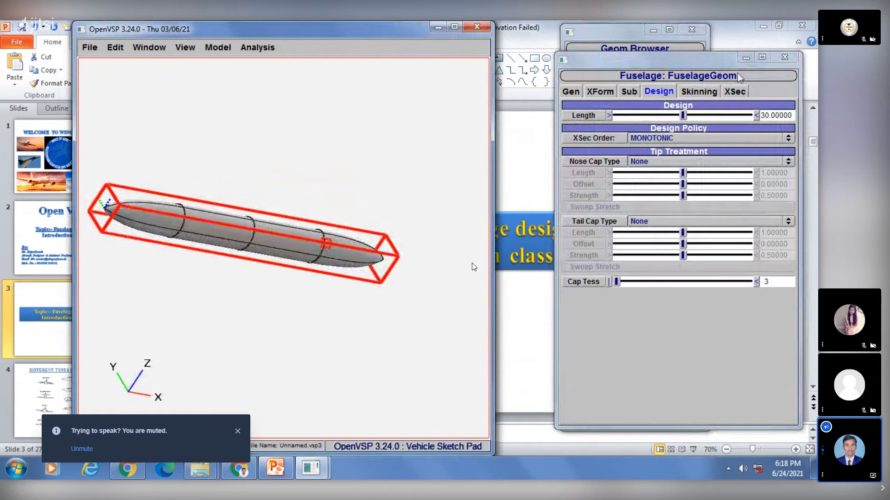
click(629, 93)
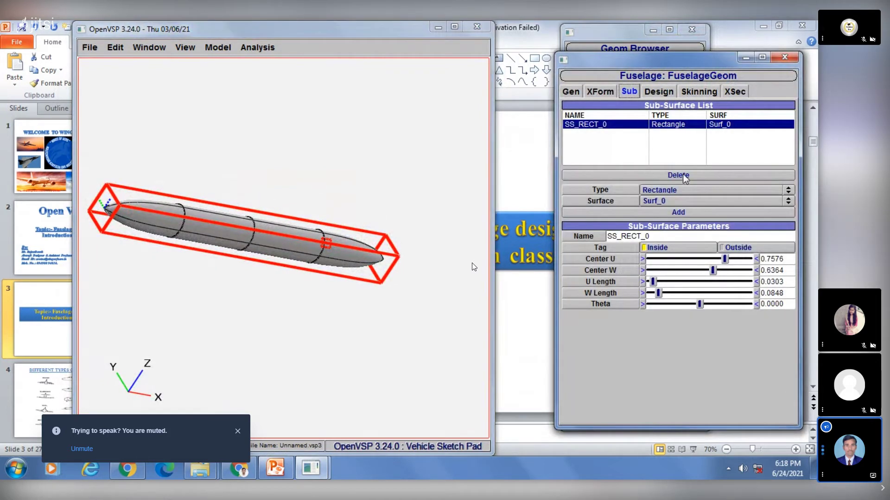
click(614, 128)
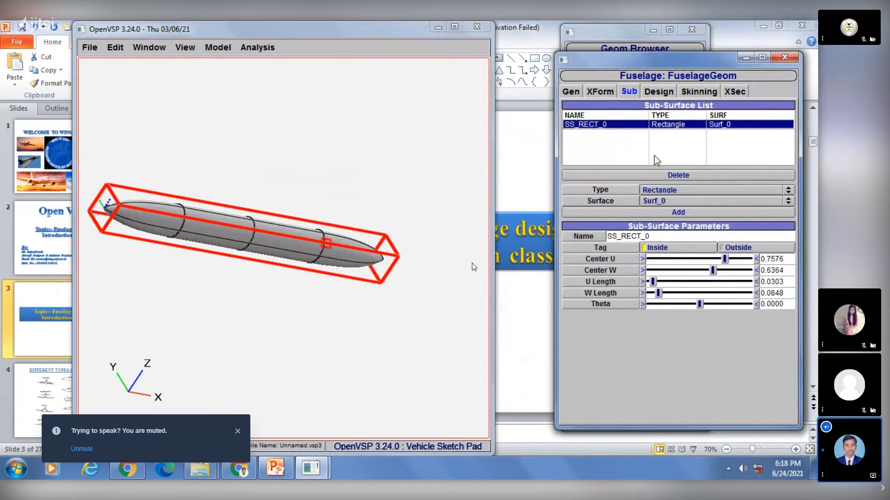
click(673, 176)
drag(357, 247, 327, 213)
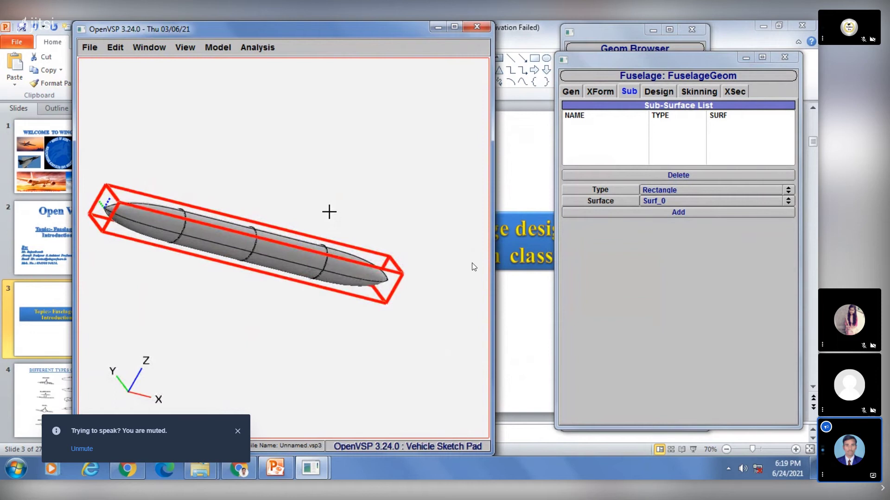
Step: Try different overall design lengths for the fuselage, ending at a Length of 25.70136, and view the result
click(660, 92)
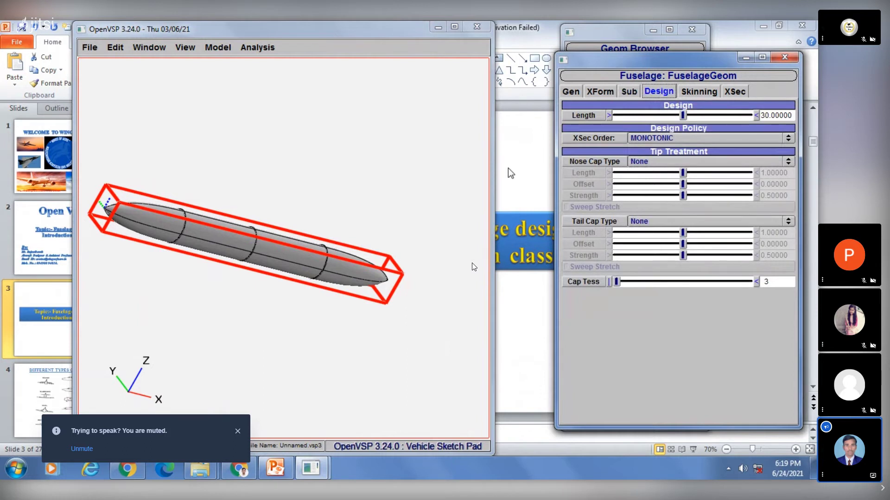
drag(235, 223, 342, 204)
right_drag(342, 204, 354, 196)
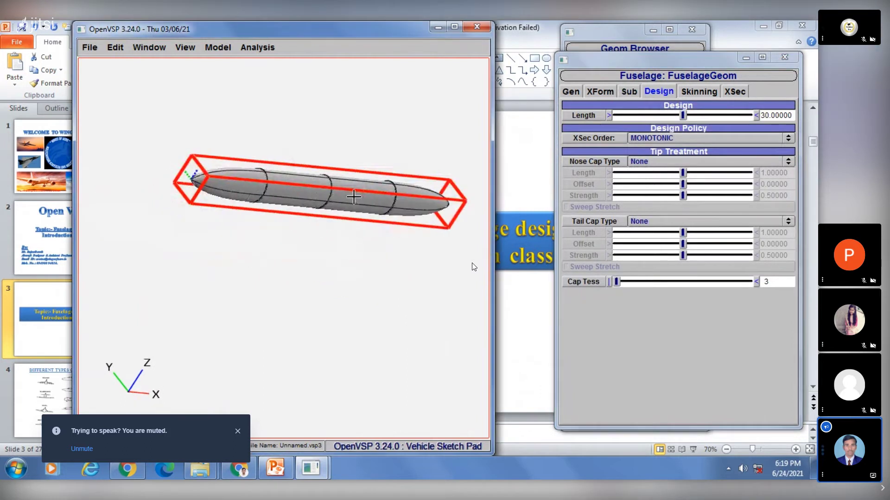
double_click(792, 116)
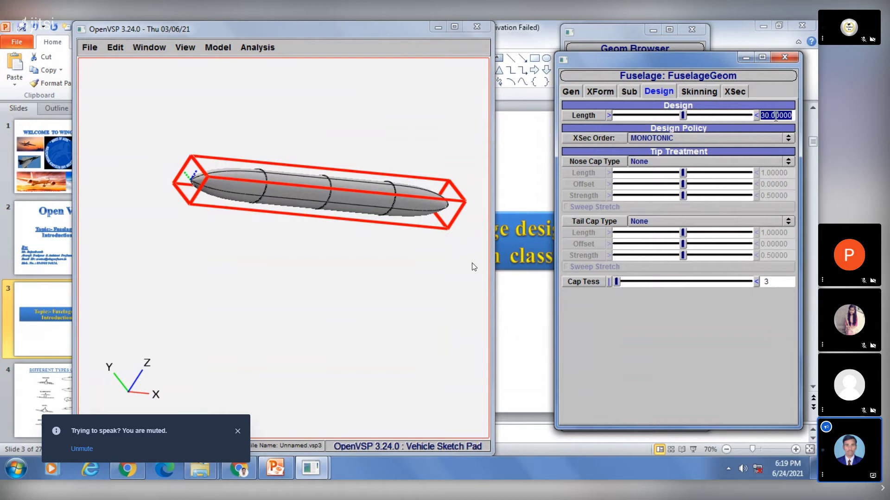
click(775, 116)
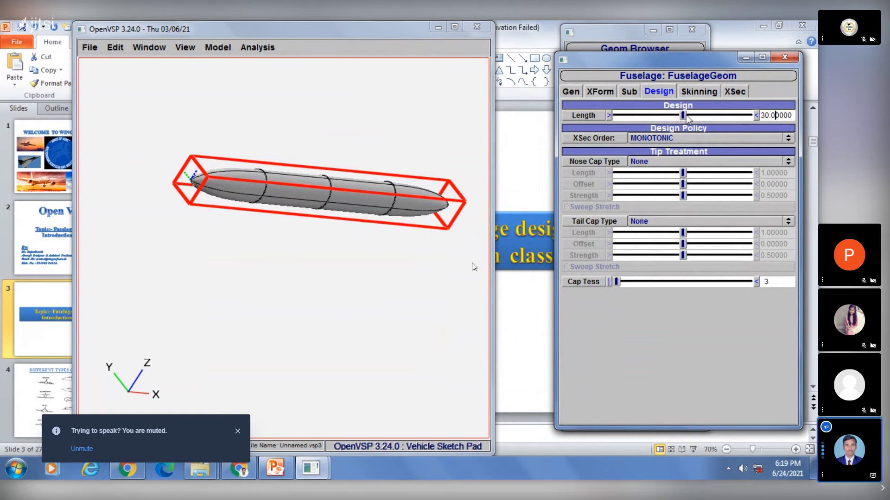
drag(688, 118, 742, 121)
mouse_move(637, 118)
mouse_down()
mouse_move(661, 118)
mouse_move(654, 118)
mouse_up()
drag(796, 116, 747, 120)
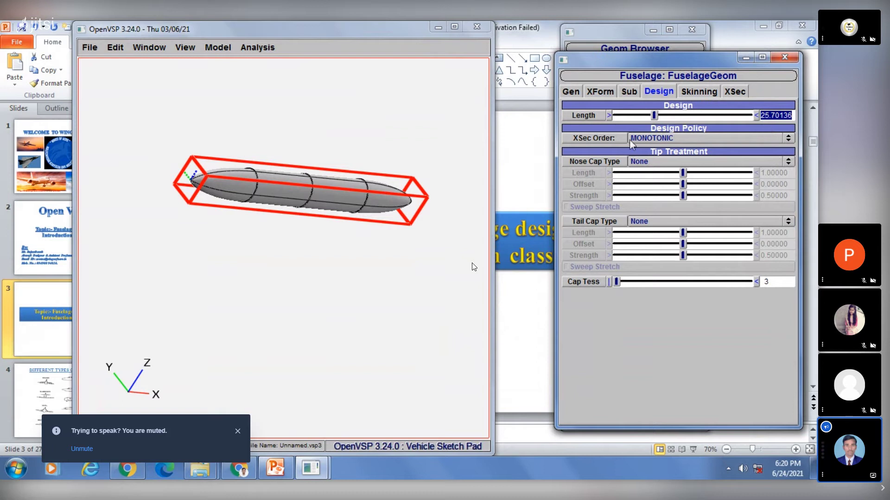
drag(264, 219, 294, 236)
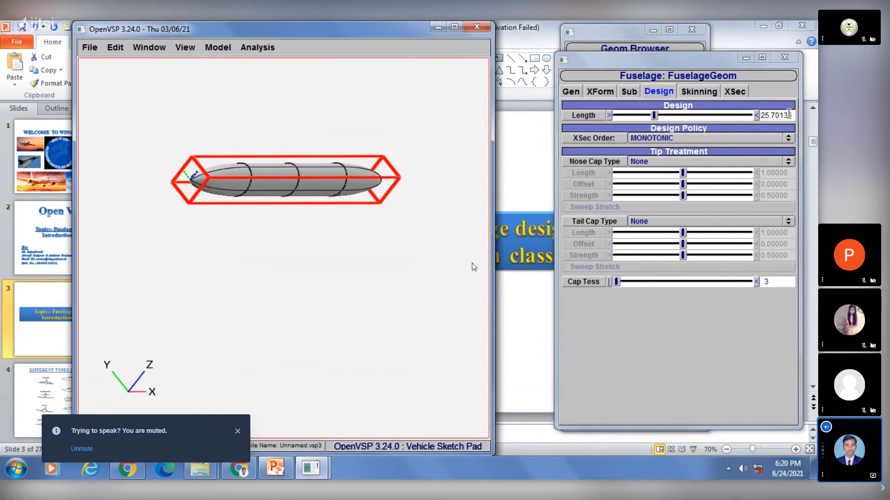
Step: Try a fuselage design Length of 3 and inspect the shortened body up close
click(789, 115)
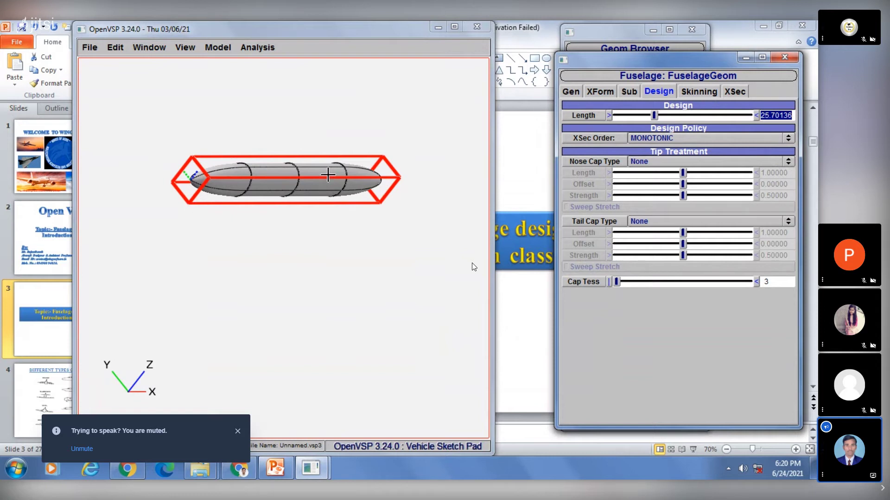
text(3)
key(Return)
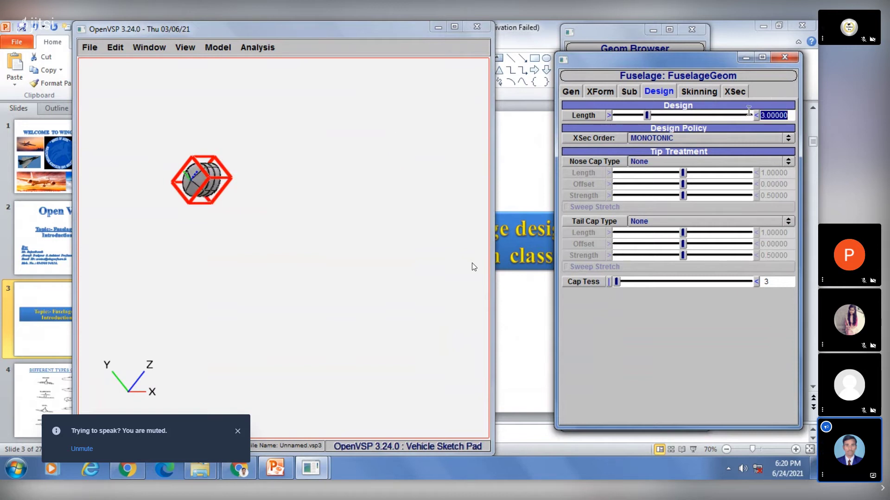
drag(127, 185, 214, 185)
scroll(218, 192, up, 5)
right_drag(145, 132, 322, 266)
scroll(301, 235, up, 4)
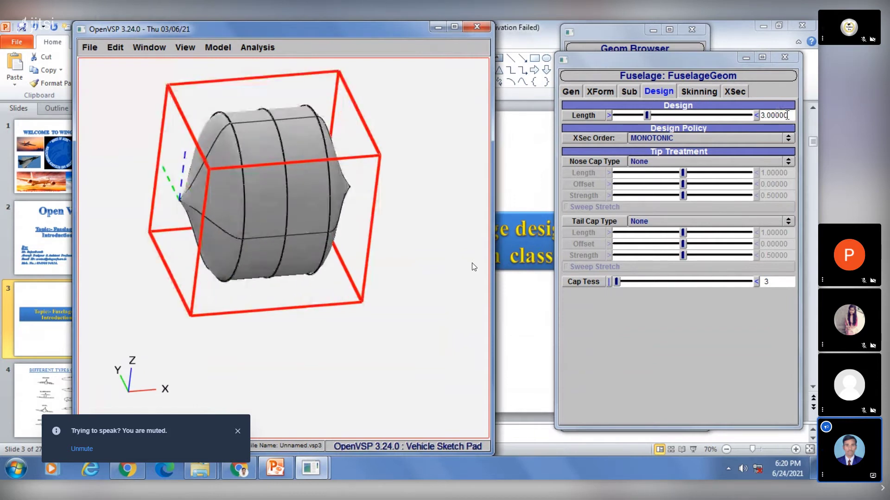
Step: Set the fuselage's design Length to 30 and inspect the whole body
drag(788, 115, 749, 114)
text(30)
key(Return)
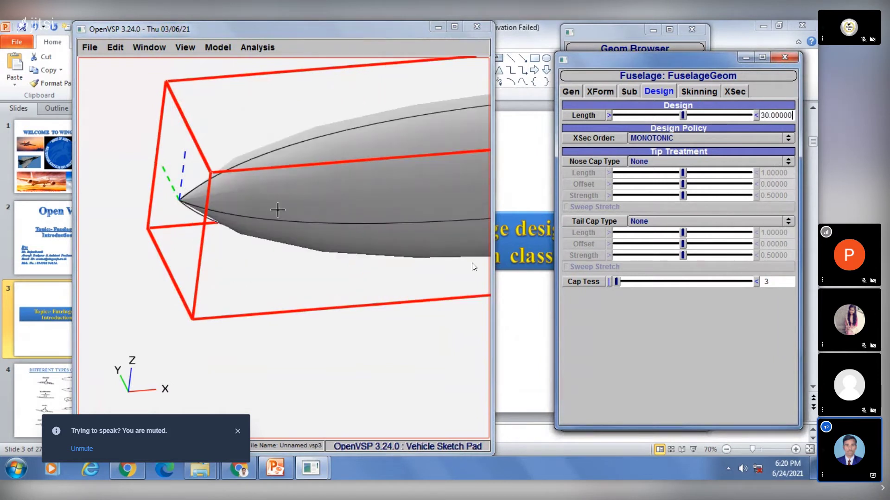
scroll(282, 184, down, 3)
scroll(296, 222, up, 2)
drag(296, 222, 399, 280)
scroll(419, 233, down, 2)
scroll(419, 233, down, 1)
right_drag(419, 233, 344, 247)
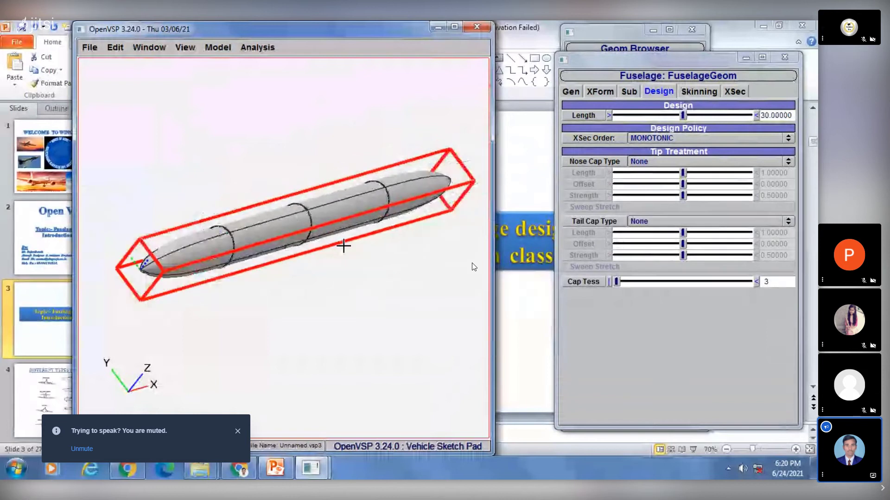
drag(380, 214, 374, 175)
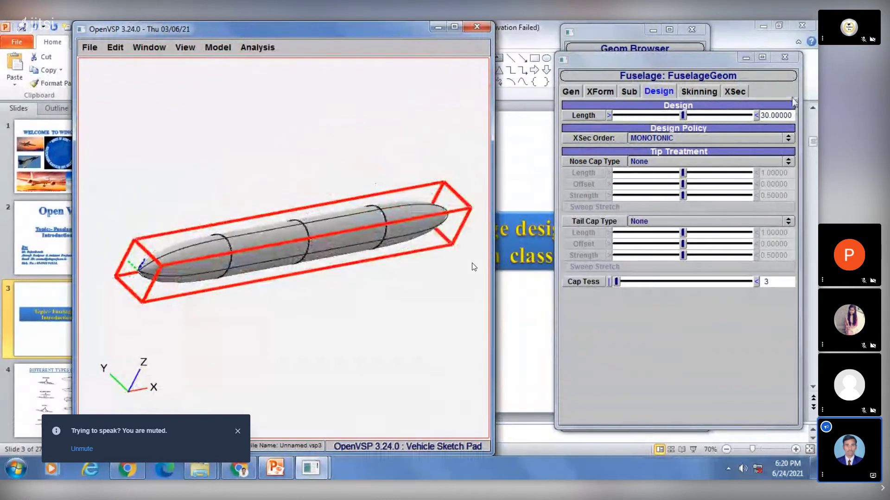
Step: Set the fuselage's design Length to 15
double_click(769, 115)
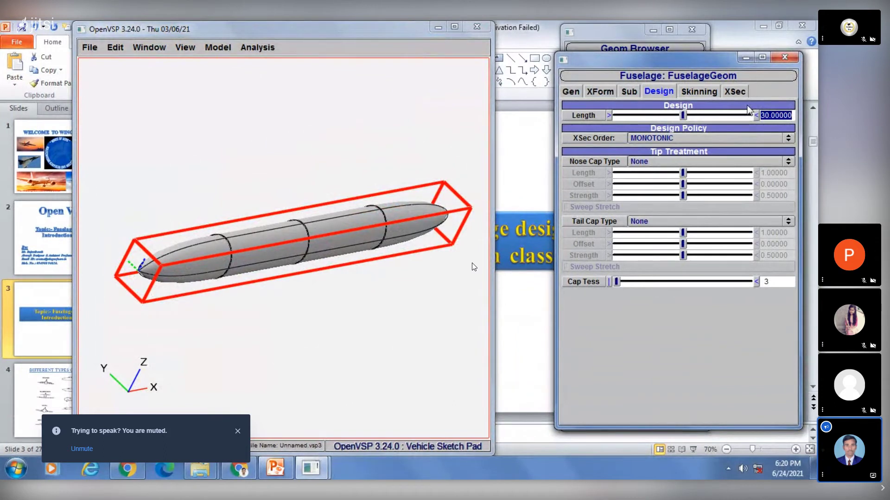
text(15)
key(Return)
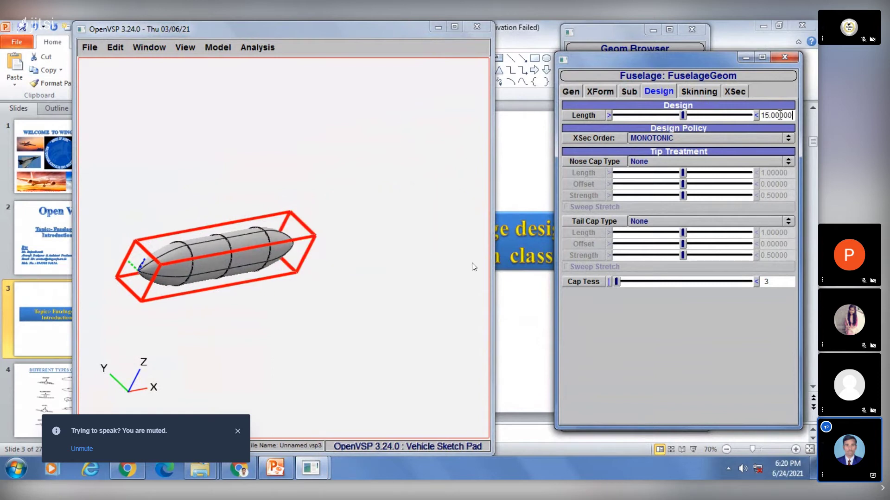
drag(793, 115, 758, 114)
Step: Try the Flat, Round and Edge nose cap types on the fuselage
click(653, 162)
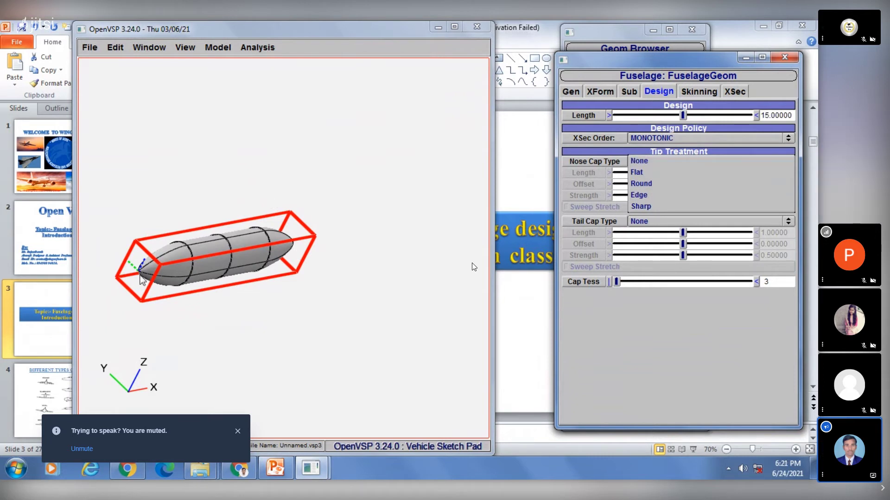
click(671, 172)
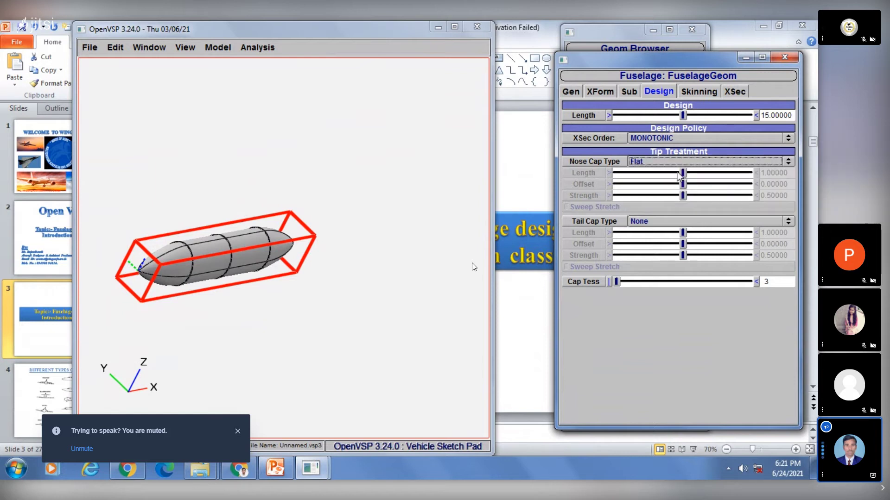
click(670, 162)
click(671, 174)
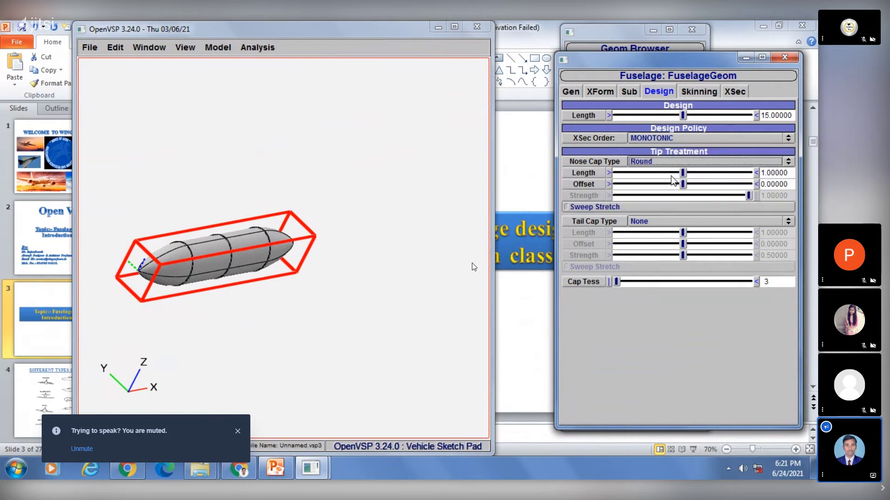
click(670, 164)
click(667, 174)
Step: Set the fuselage's nose cap type to Sharp with Length 0.63348 and Offset -0.53846
click(674, 161)
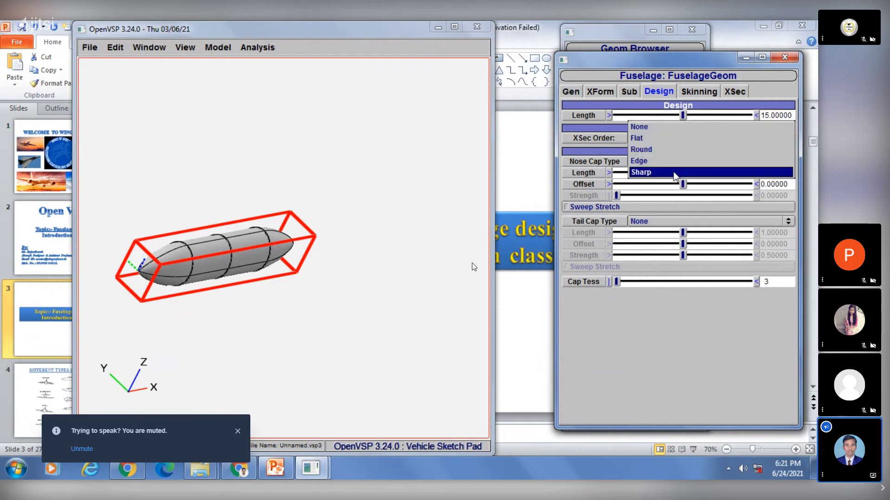
click(685, 172)
drag(685, 174, 646, 185)
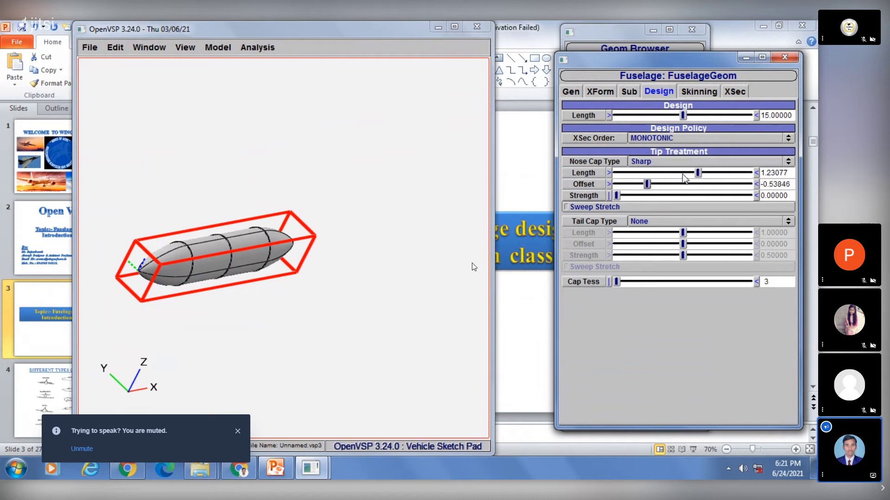
drag(705, 173, 659, 172)
click(642, 207)
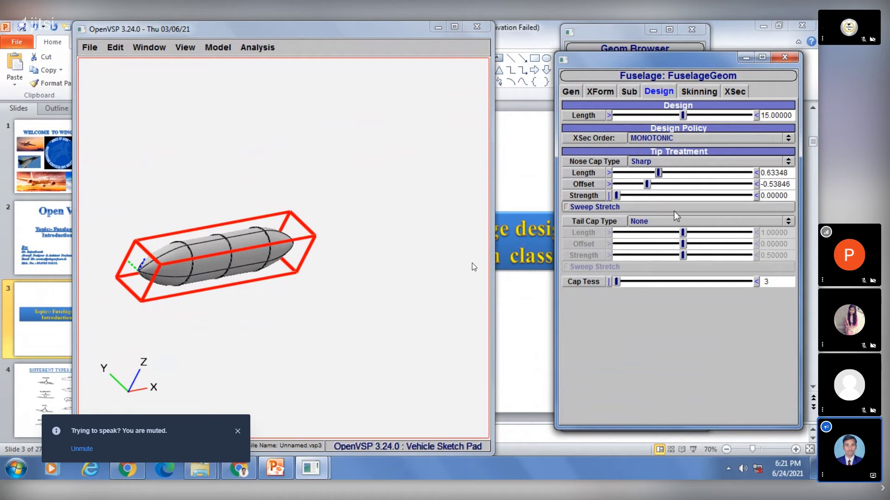
Step: Set the fuselage's tail cap type to Round after trying Flat
click(650, 225)
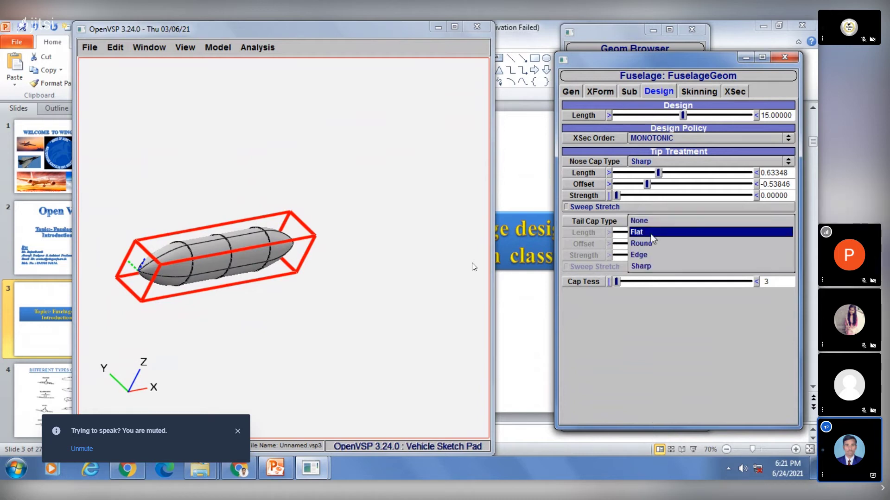
click(650, 233)
click(657, 221)
click(660, 235)
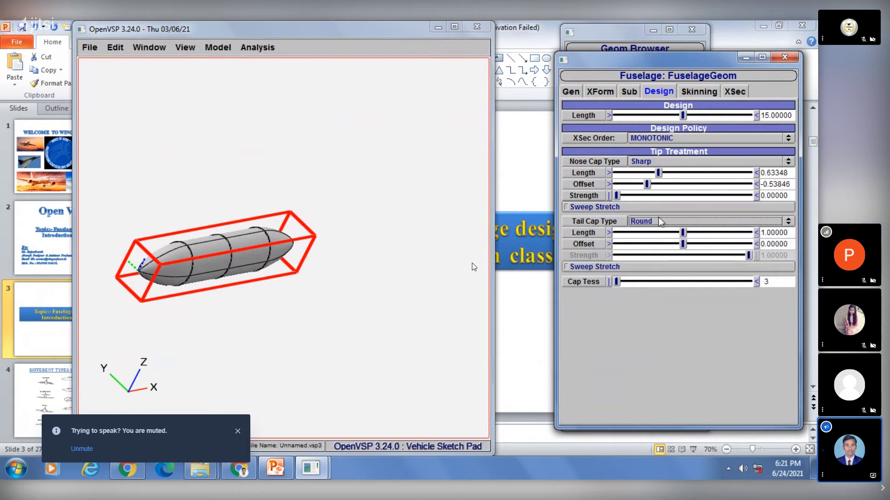
Step: In the fuselage's skinning settings, set the Top Side Angle of cross section 0 to 115.85
click(697, 92)
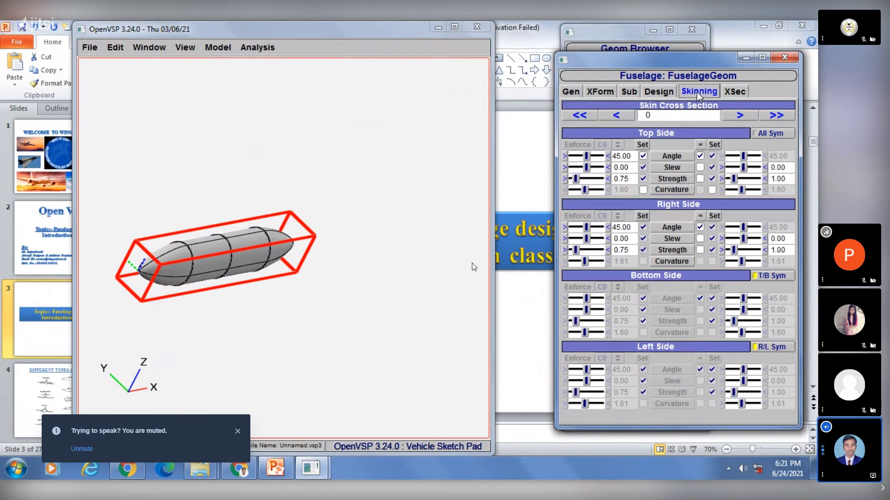
drag(226, 239, 175, 253)
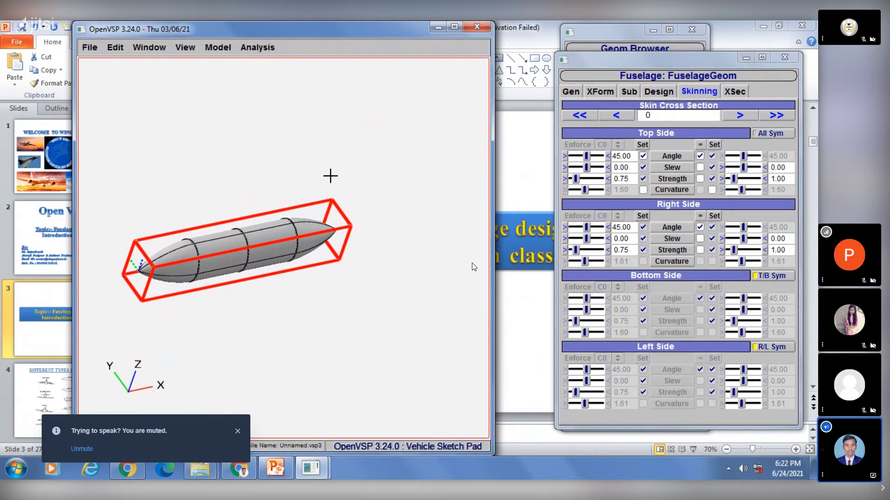
drag(228, 253, 228, 254)
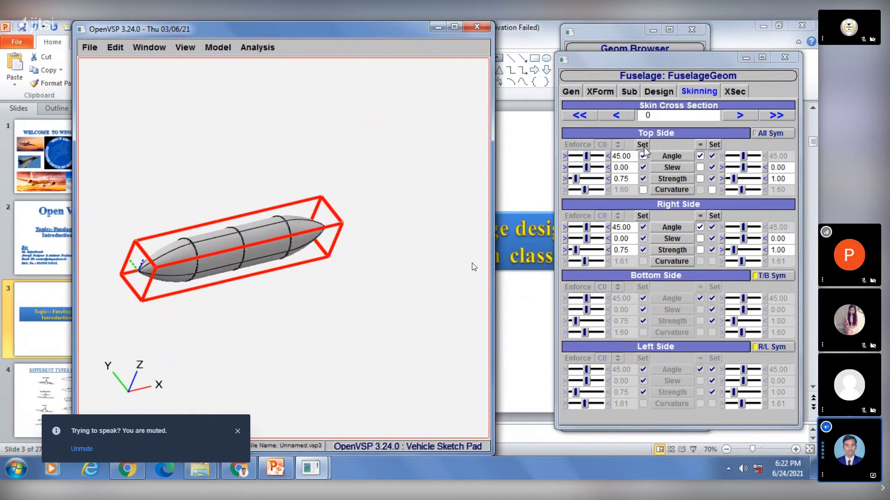
drag(602, 158, 603, 157)
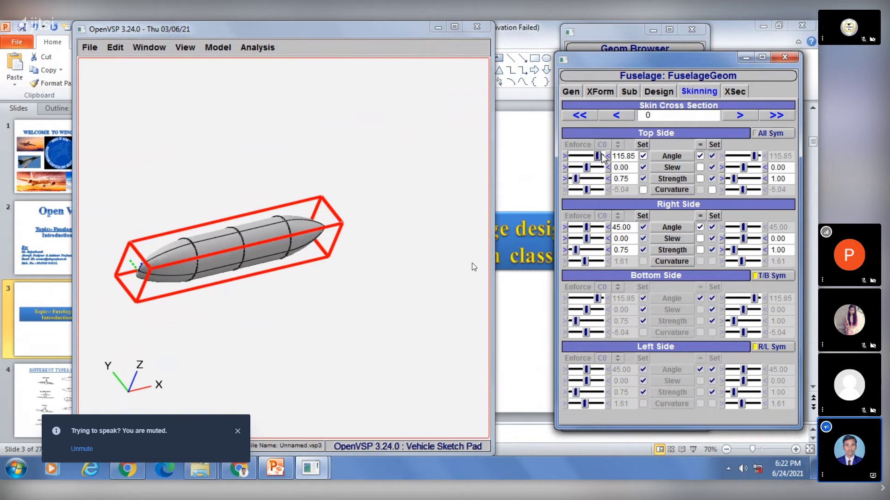
Step: Set cross section 0's Top Side Angle to 58.40 and its second Strength to 4.34, and enable the first Curvature
mouse_move(602, 157)
mouse_down()
mouse_move(578, 156)
mouse_move(593, 154)
mouse_up()
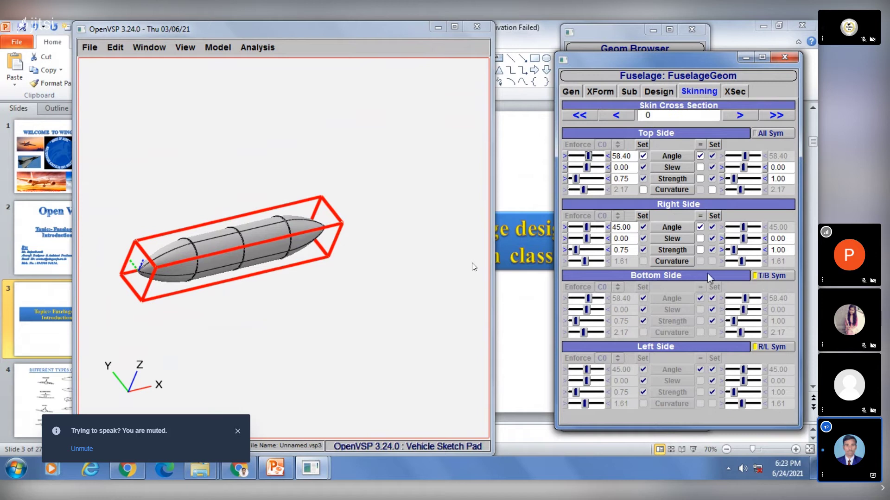
drag(733, 179, 750, 179)
click(643, 190)
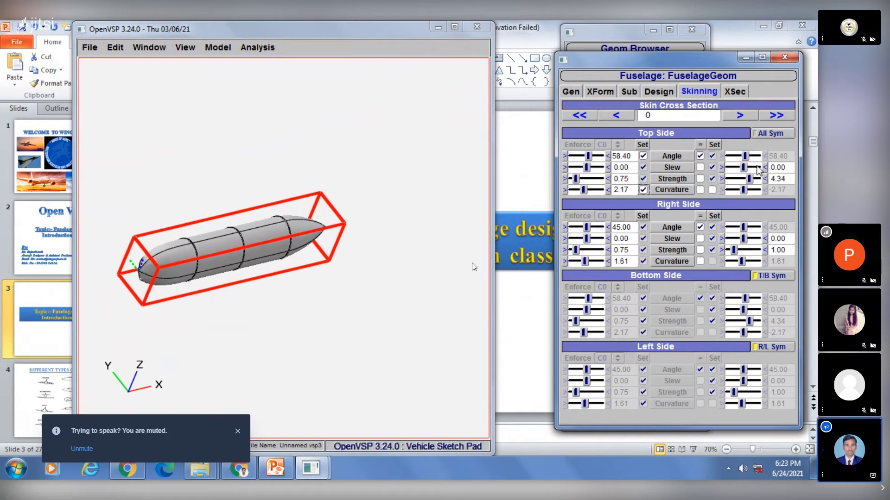
Step: Turn off T/B symmetry, then link both Slew, Strength and Curvature values of the Bottom Side and set its Slew to -9.57
click(759, 276)
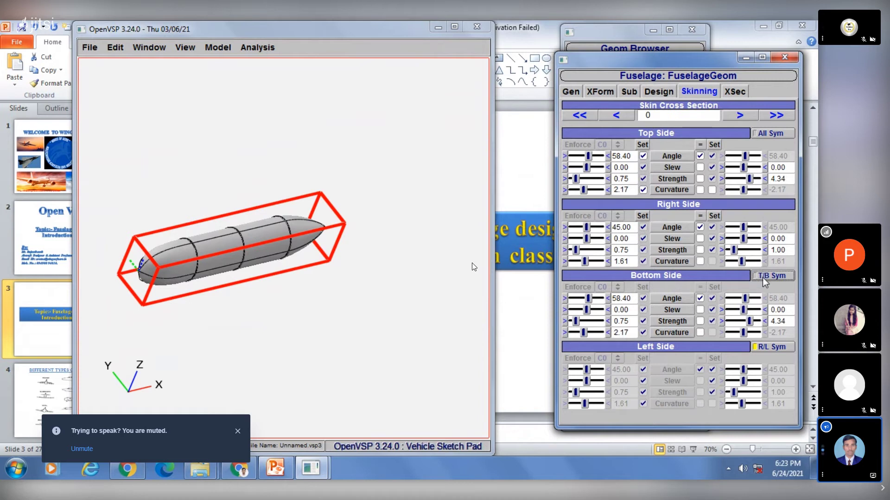
click(700, 309)
click(699, 321)
click(700, 332)
mouse_move(586, 310)
mouse_down()
mouse_move(637, 314)
mouse_move(585, 310)
mouse_up()
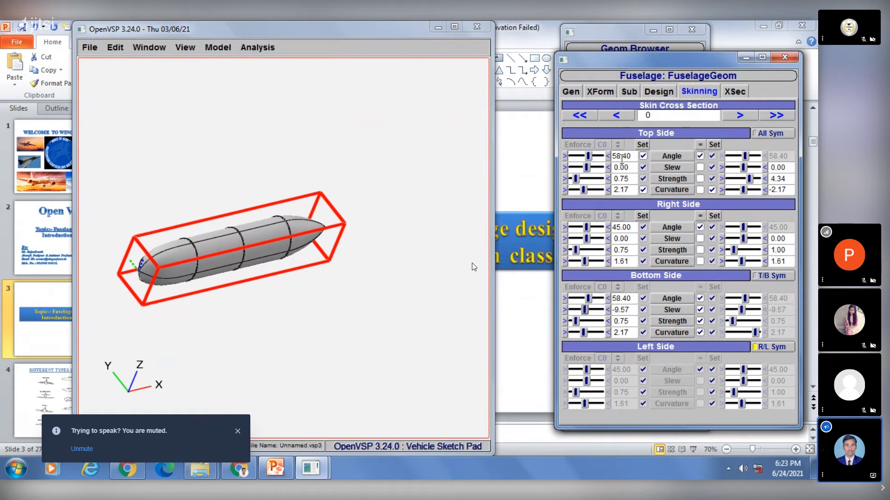
Step: Set the Slew to 90 on the Top Side and Right Side and to -51.70 on the Bottom Side
click(586, 167)
drag(591, 167, 606, 168)
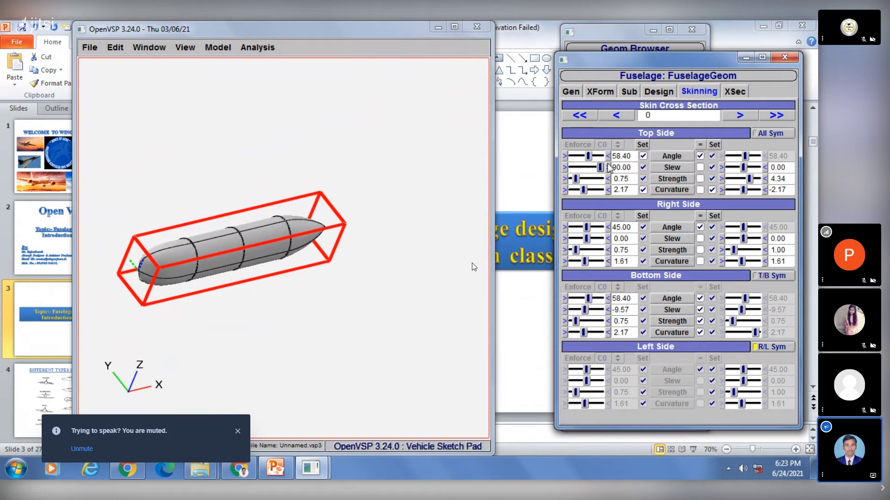
drag(586, 239, 604, 239)
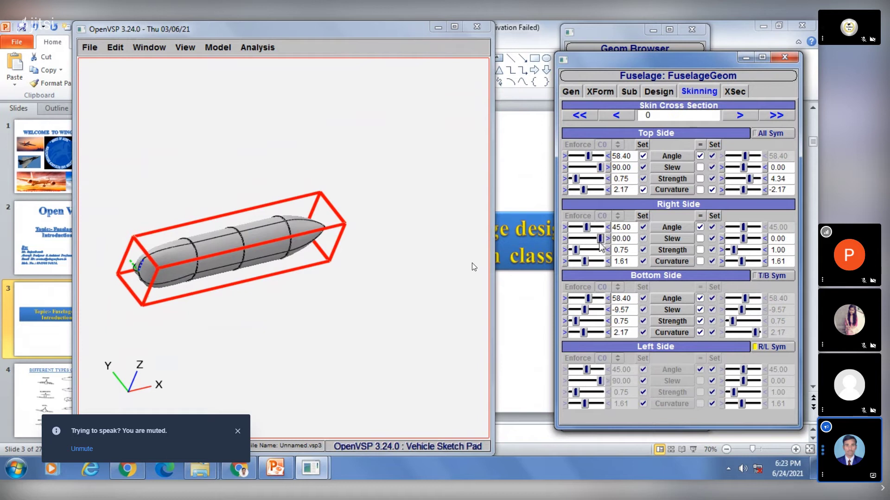
drag(602, 308, 583, 303)
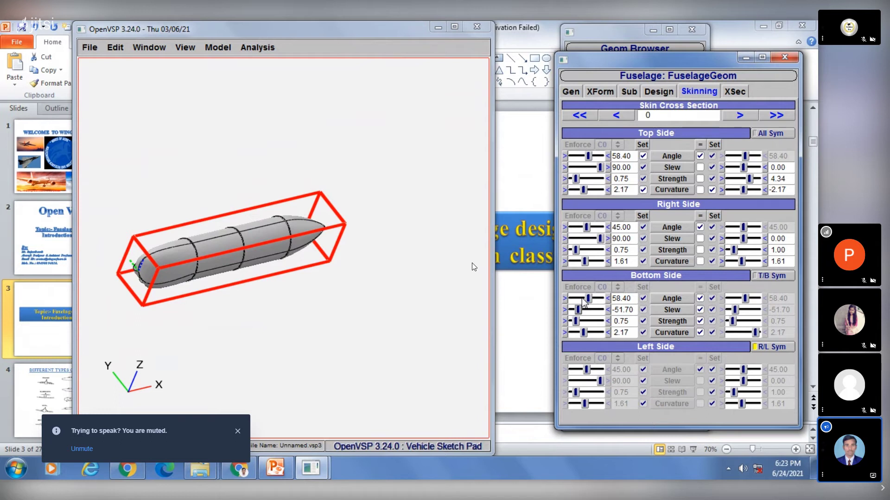
Step: Delete the modified fuselage and add a new default FUSELAGE component to the vehicle
click(737, 92)
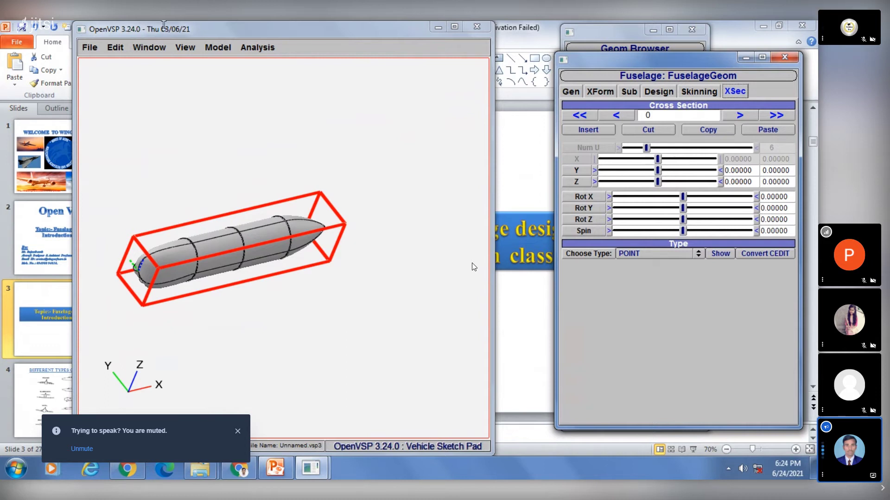
drag(243, 203, 234, 192)
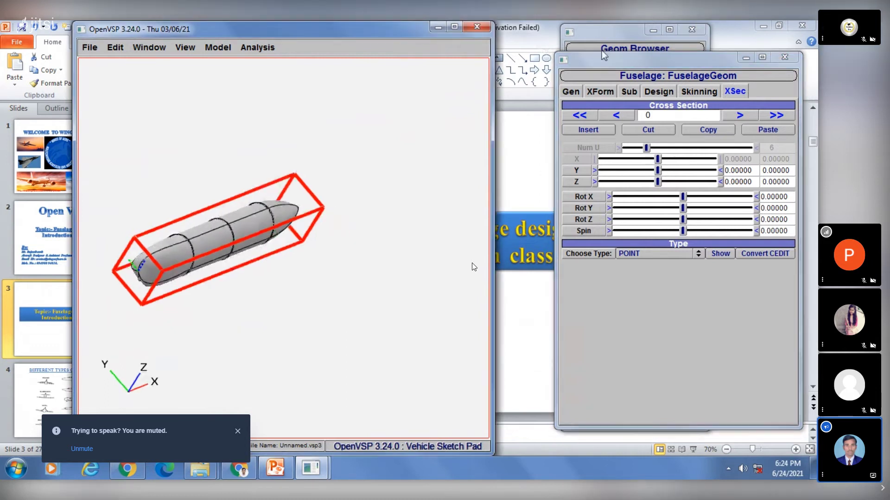
drag(595, 66, 574, 206)
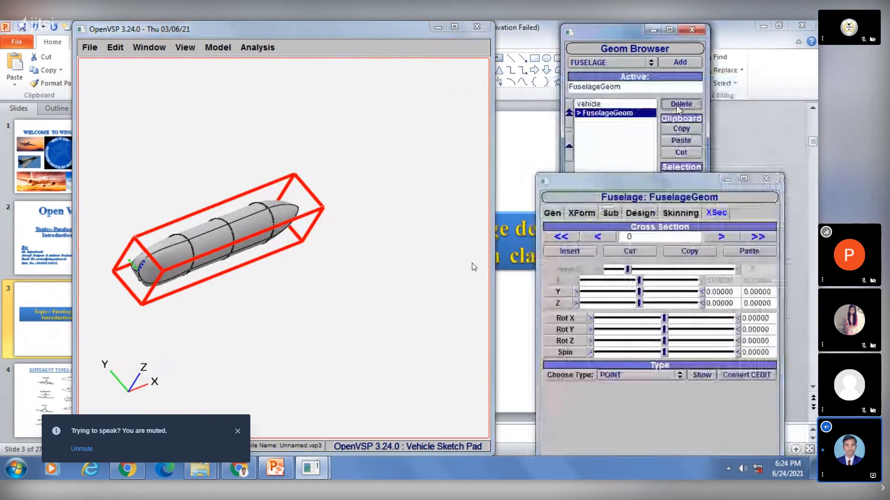
click(681, 104)
click(679, 62)
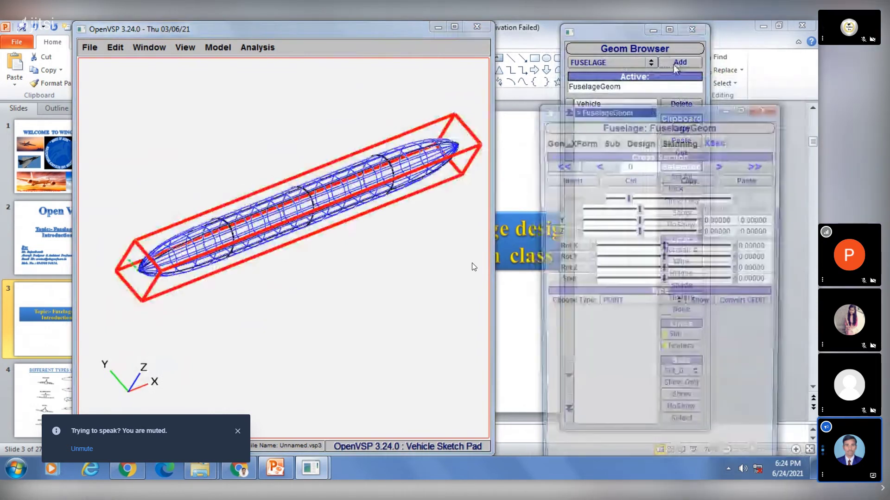
Step: Review the new fuselage's Design settings and open its cross-section settings
drag(228, 227, 248, 227)
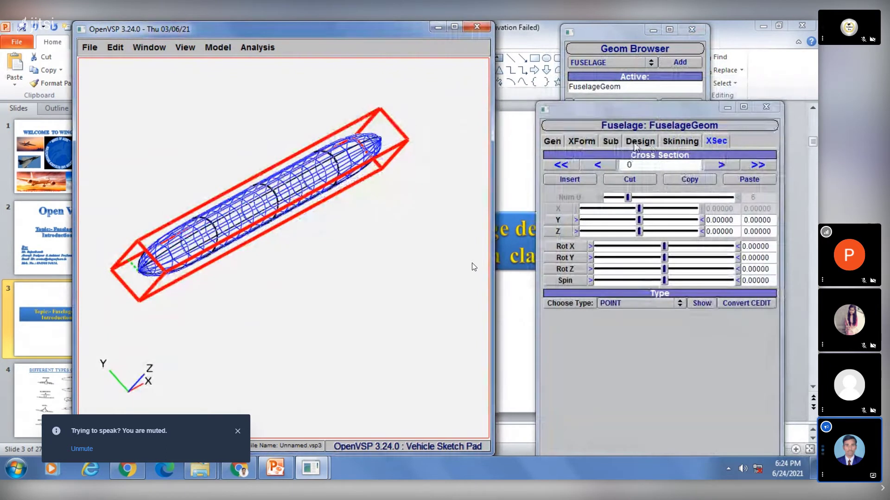
click(637, 143)
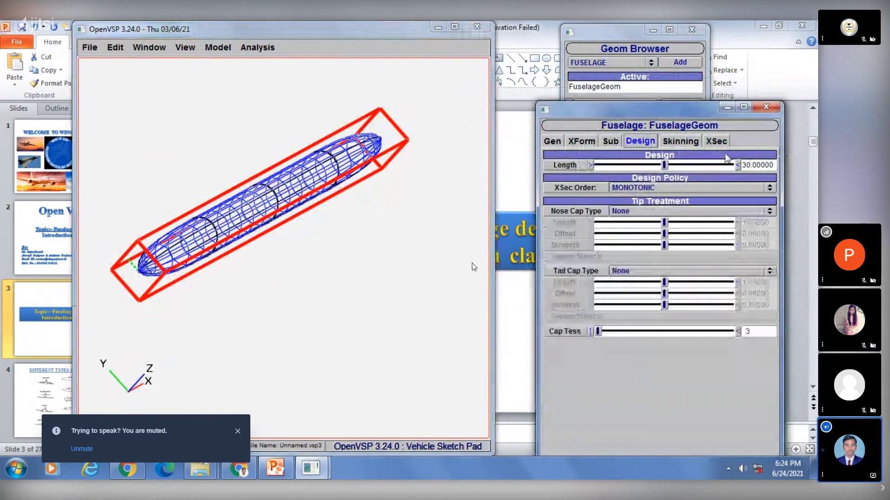
click(717, 141)
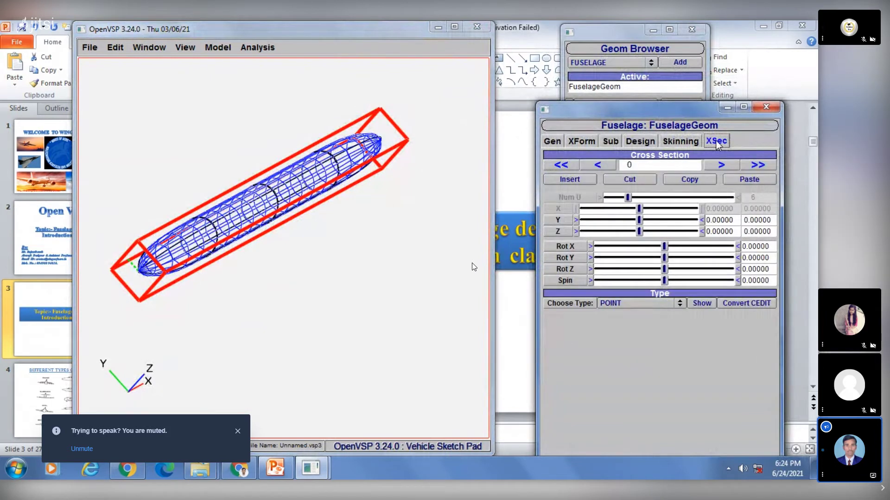
mouse_move(373, 469)
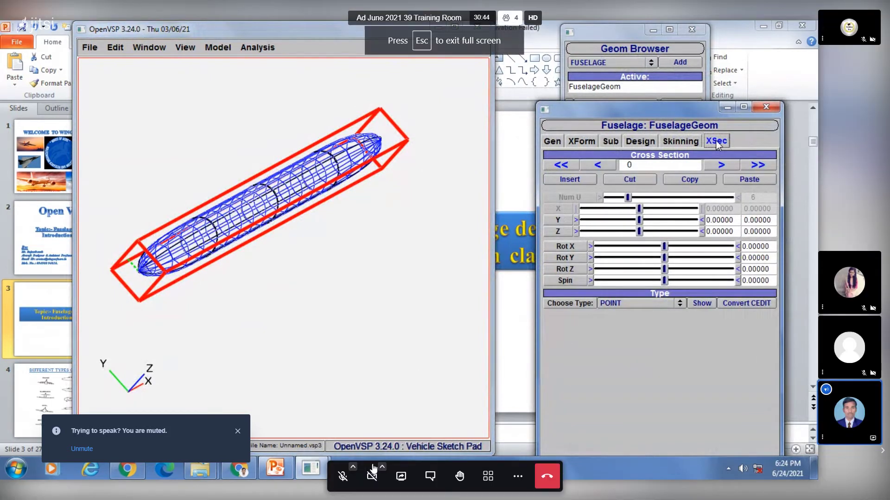
click(429, 476)
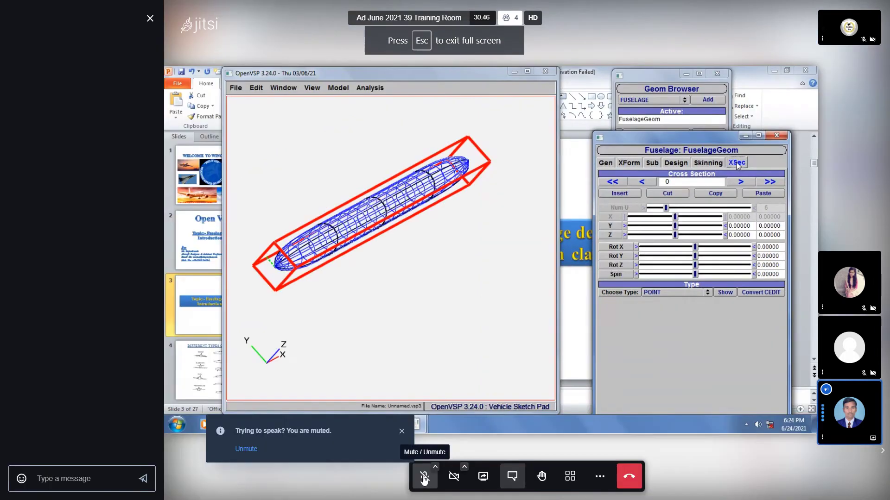
click(148, 18)
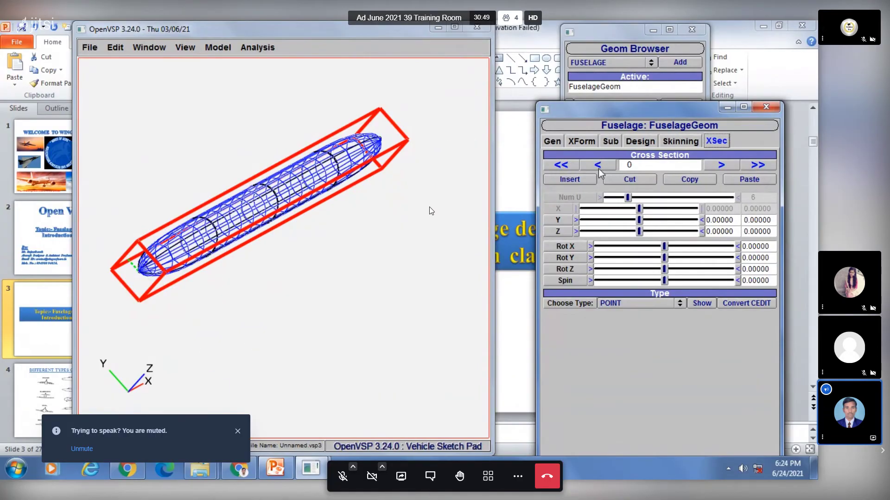
Step: Step through the fuselage's cross sections from 1 to 4 to compare their types and positions
click(721, 166)
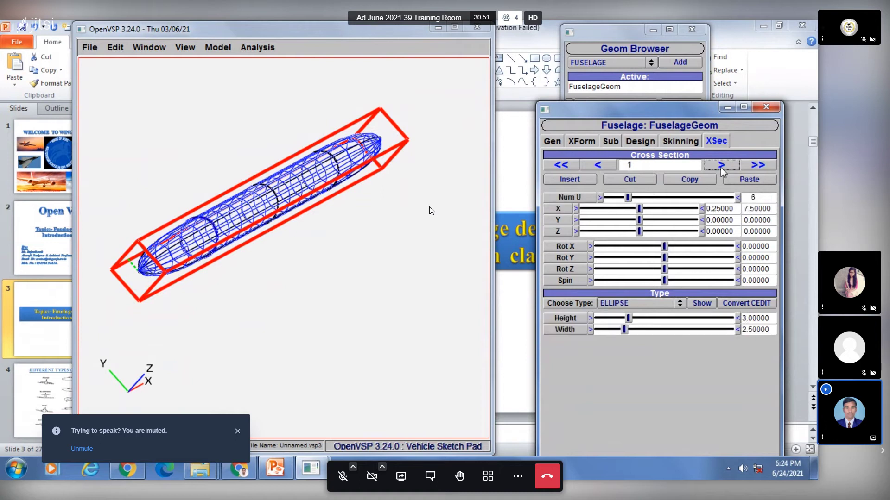
click(721, 166)
click(721, 165)
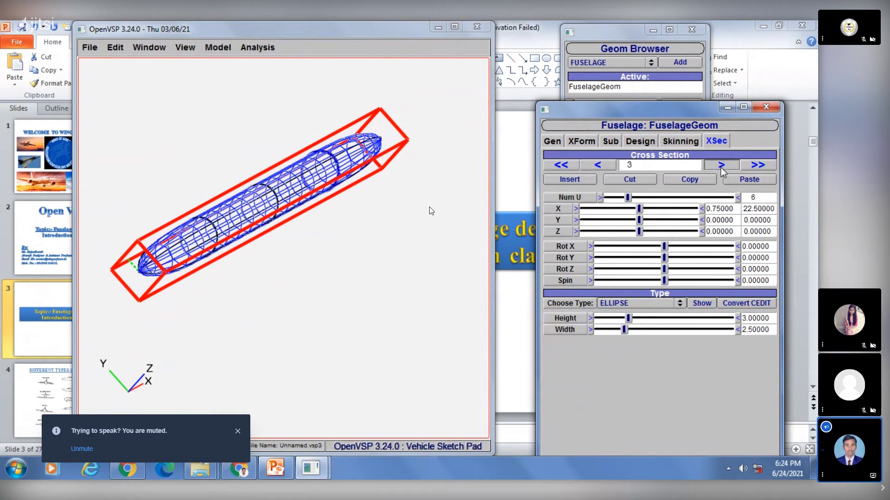
click(721, 165)
drag(327, 238, 335, 306)
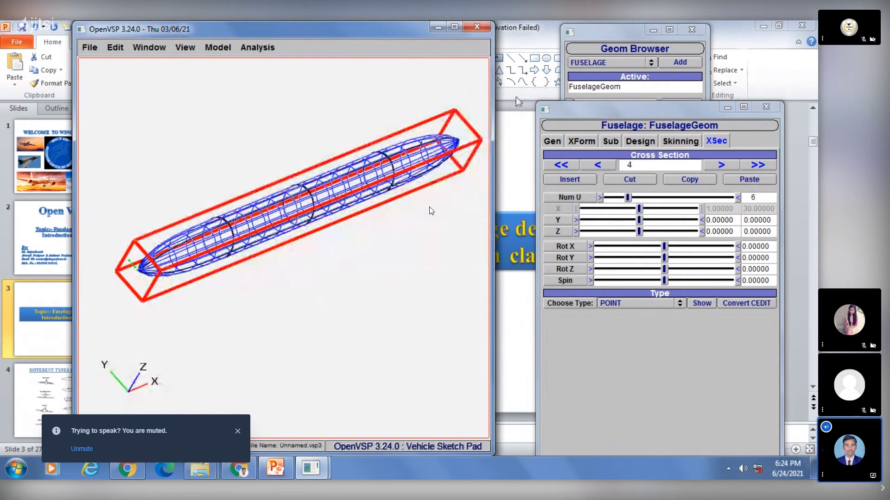
Step: Add a WING component to the vehicle and view where it meets the fuselage nose
click(605, 67)
click(587, 72)
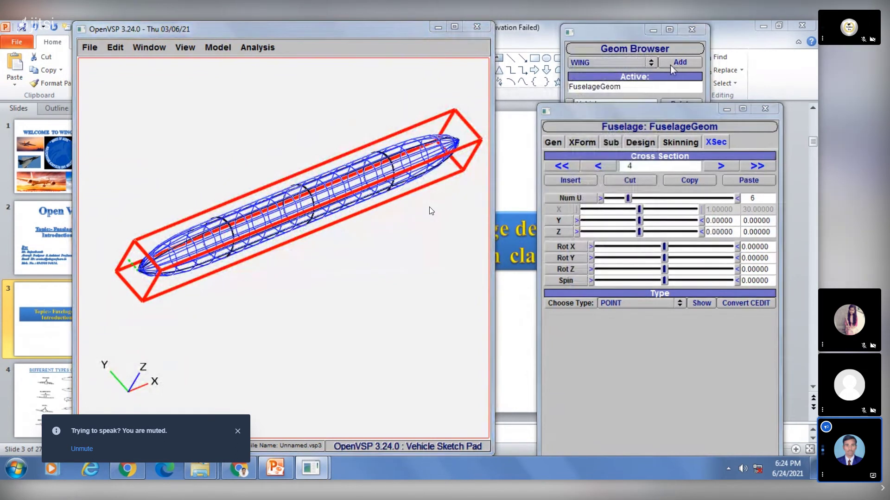
click(671, 67)
mouse_move(286, 226)
mouse_down()
mouse_move(195, 298)
mouse_move(272, 236)
mouse_up()
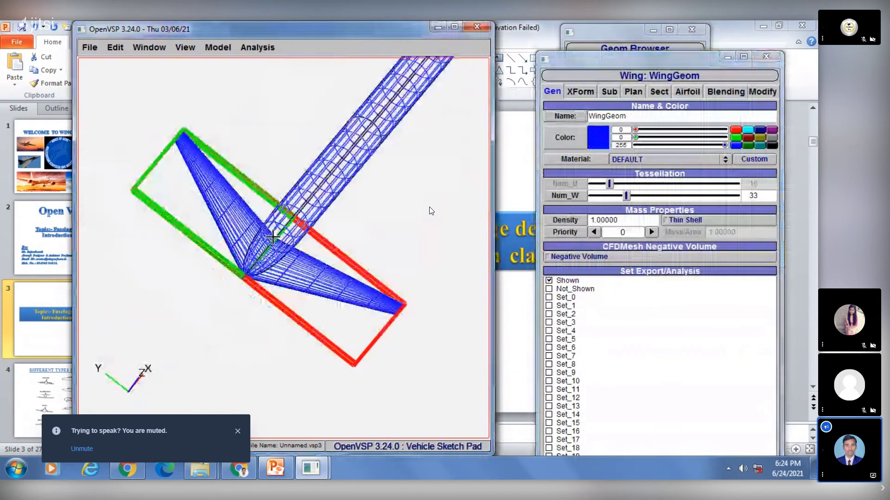
scroll(272, 236, up, 5)
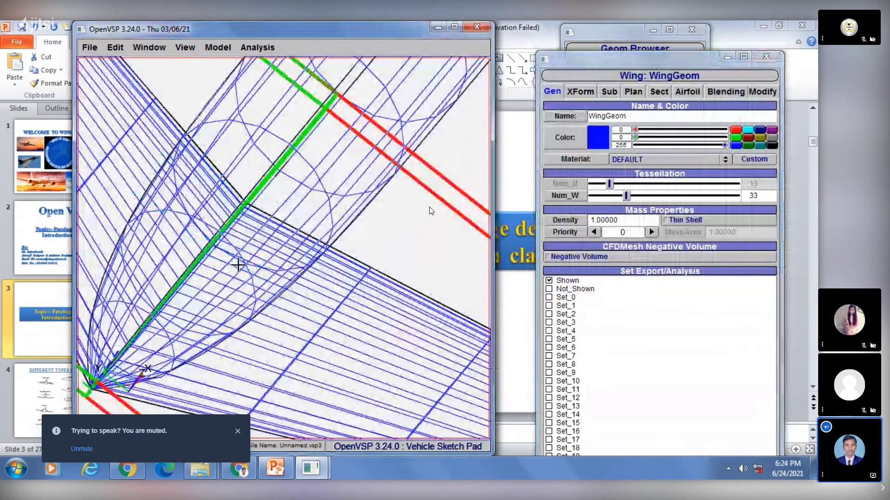
drag(238, 265, 615, 54)
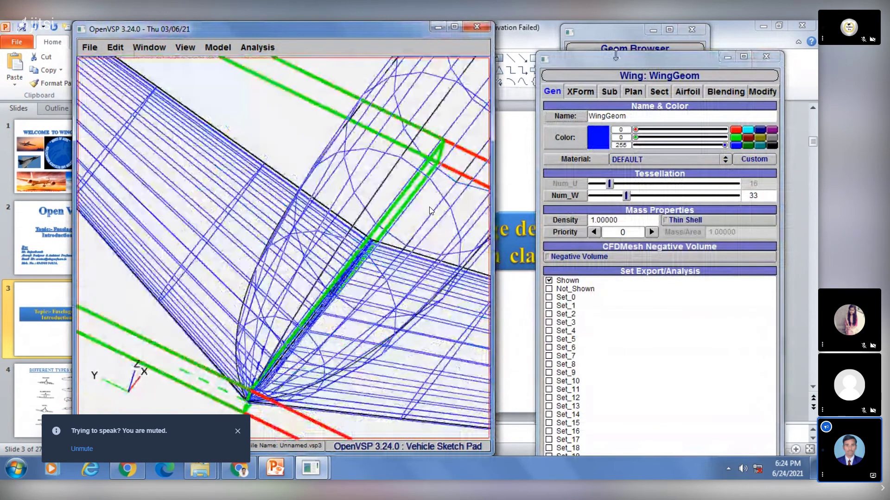
Step: Move the wing to XLoc 1.413 and YLoc 1.630 and turn off its XZ planar symmetry
click(581, 92)
drag(639, 132, 647, 132)
drag(639, 144, 648, 144)
click(672, 252)
drag(347, 218, 180, 106)
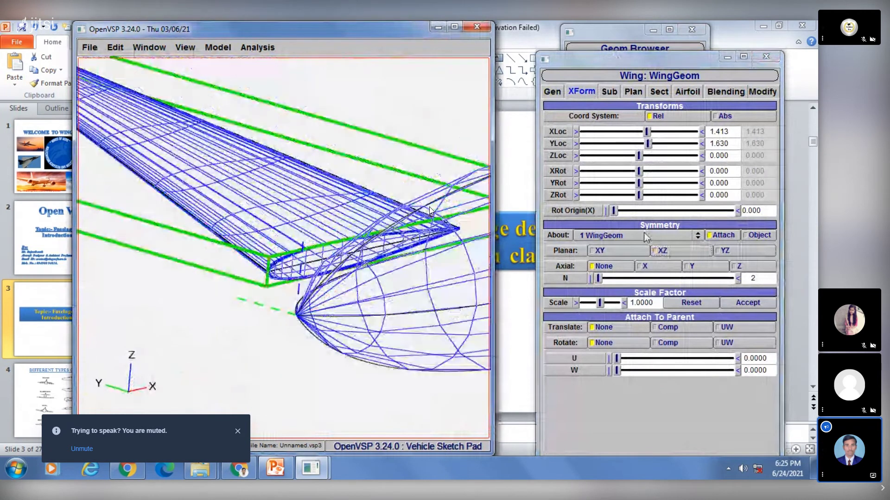
click(522, 298)
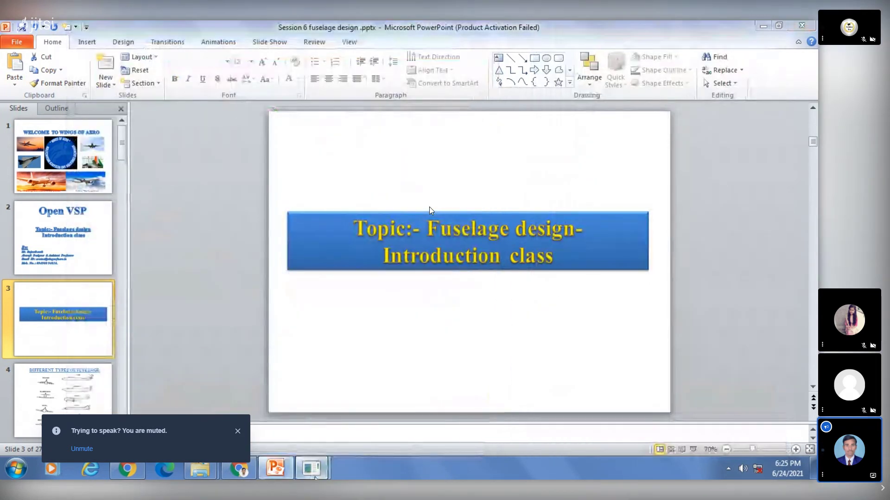
mouse_move(310, 469)
click(357, 419)
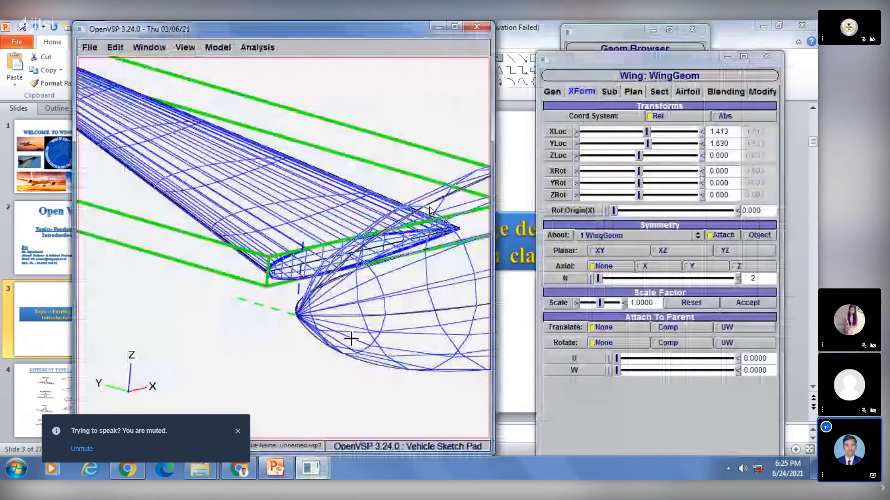
Step: Inspect the wing's mesh up to its tip, then split wing section 1 into two sections
right_drag(139, 139, 218, 270)
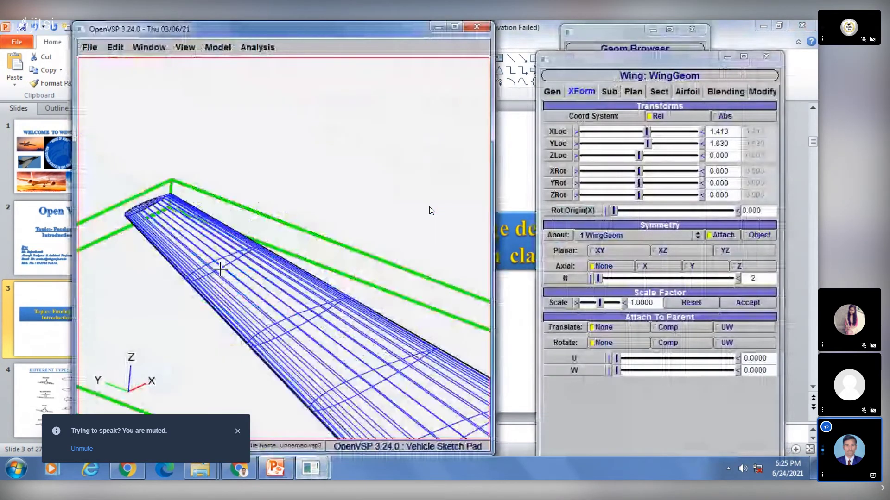
scroll(187, 222, up, 2)
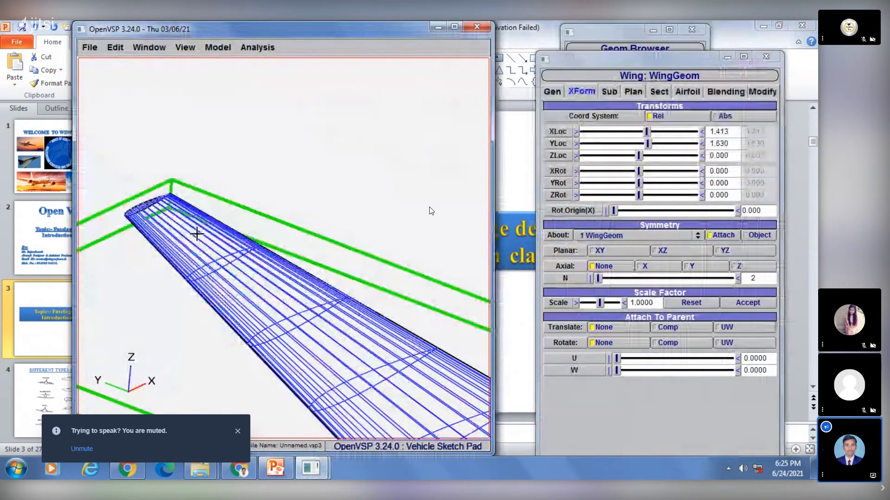
scroll(199, 269, up, 5)
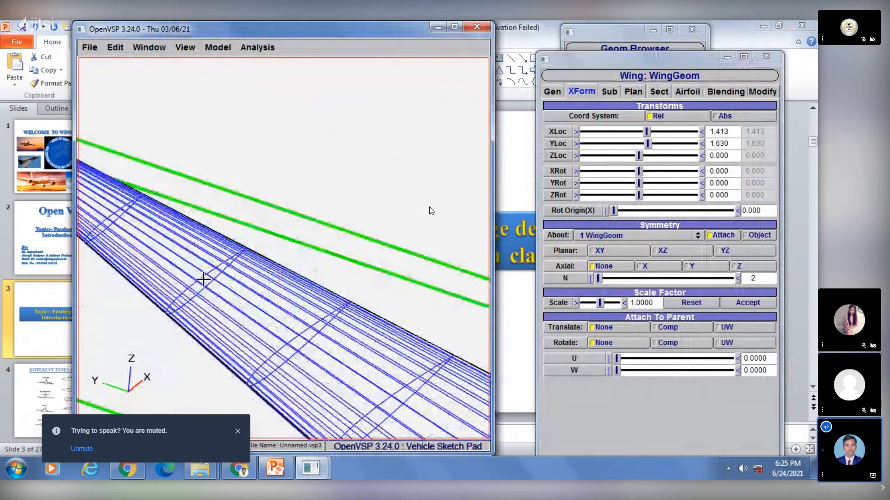
scroll(203, 279, down, 5)
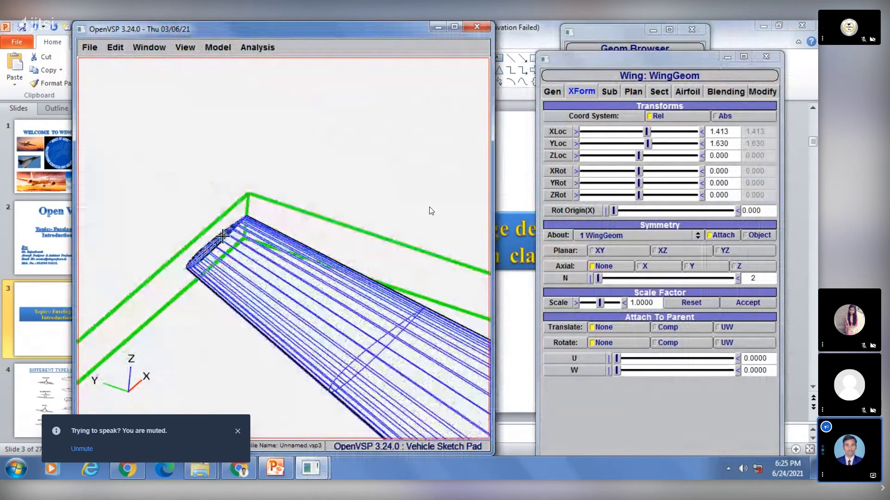
scroll(223, 236, up, 5)
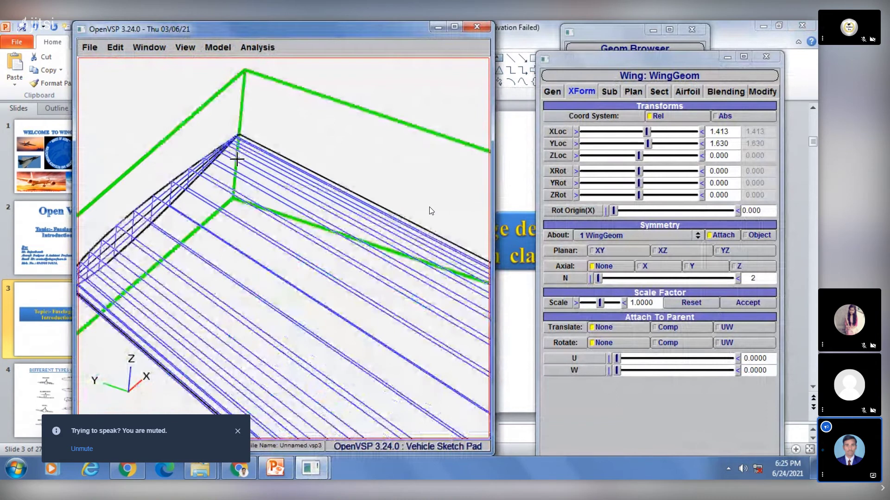
scroll(239, 195, down, 4)
scroll(237, 185, down, 4)
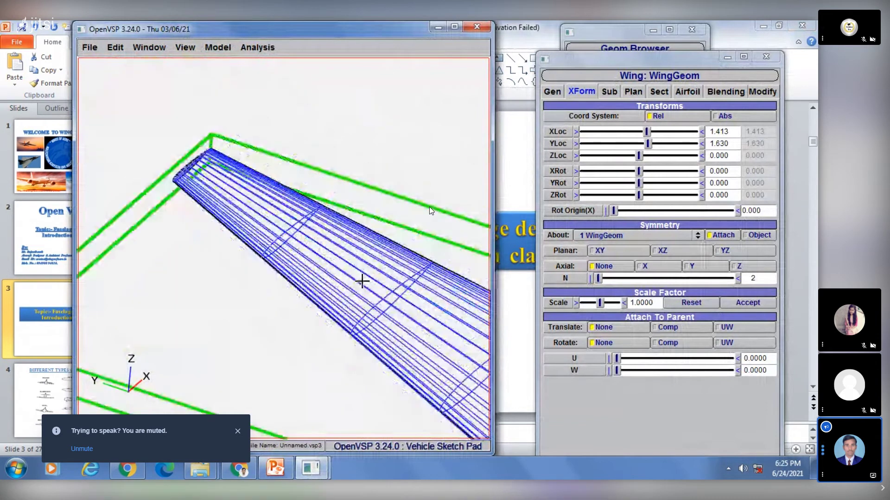
right_drag(397, 318, 322, 251)
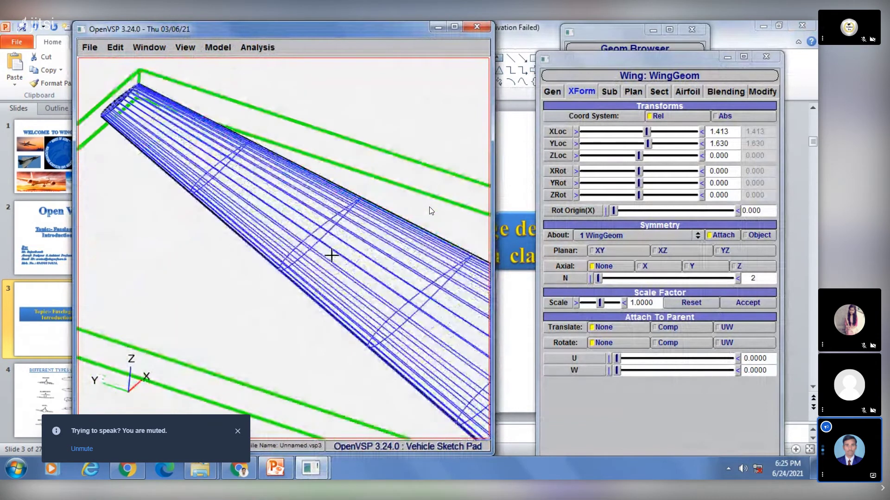
click(659, 91)
click(571, 133)
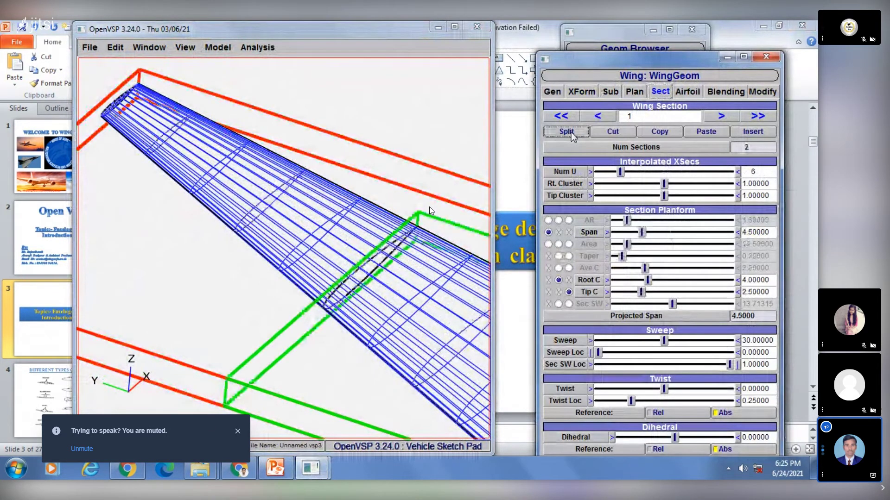
Step: Inspect the boundary between wing sections 1 and 2 by comparing the highlighted extent of each section
right_drag(383, 273, 250, 224)
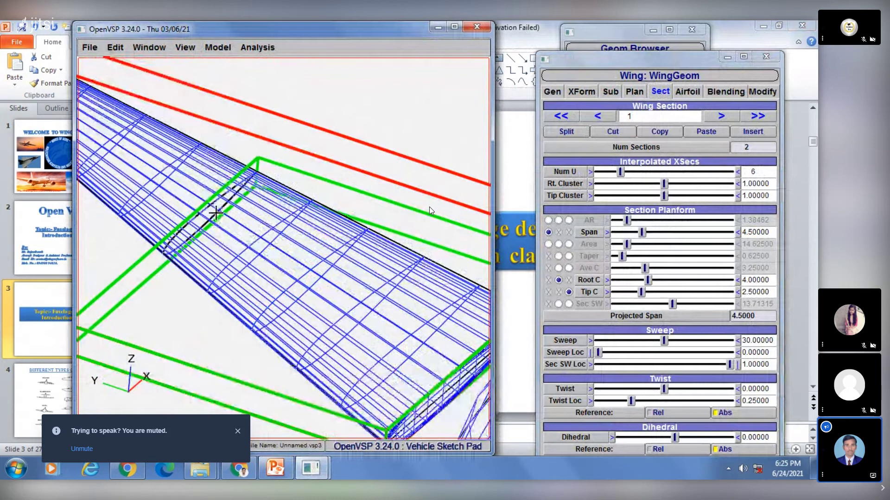
right_drag(216, 212, 292, 312)
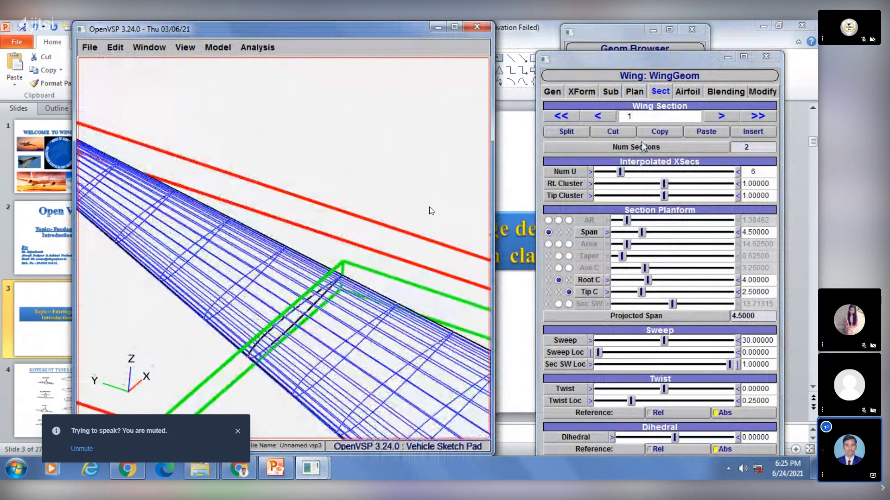
click(600, 118)
click(718, 119)
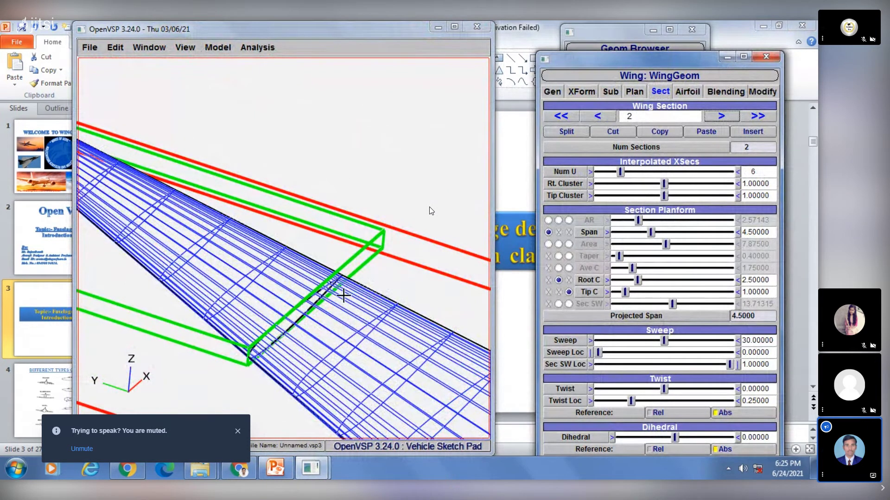
right_drag(343, 296, 344, 288)
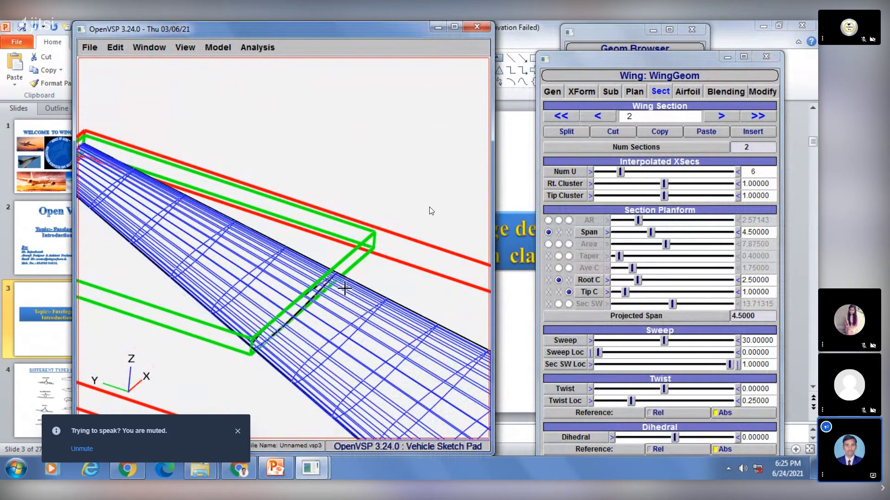
scroll(345, 288, down, 5)
Step: Cut section 2 from the wing, then delete the WingGeom component from the vehicle
click(613, 131)
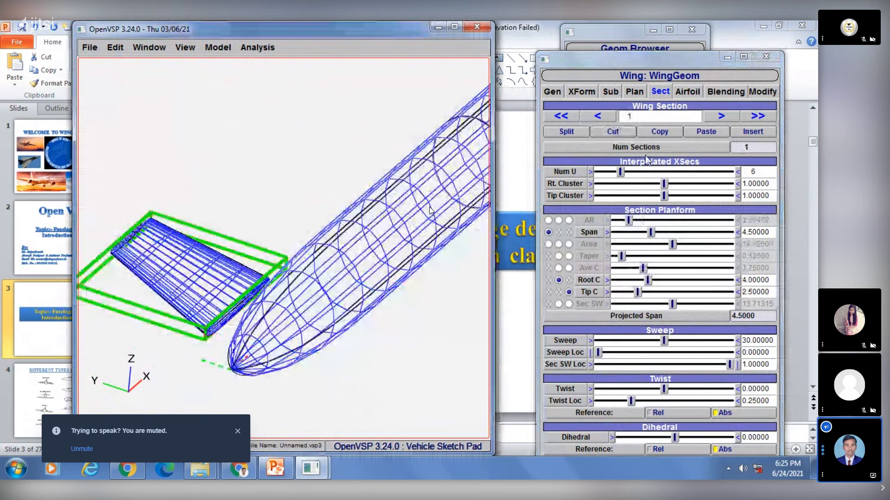
click(612, 132)
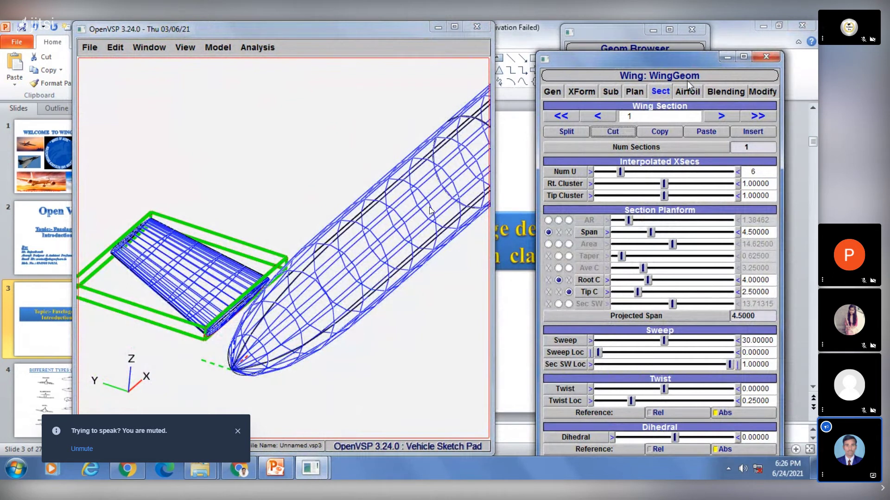
drag(688, 64, 677, 194)
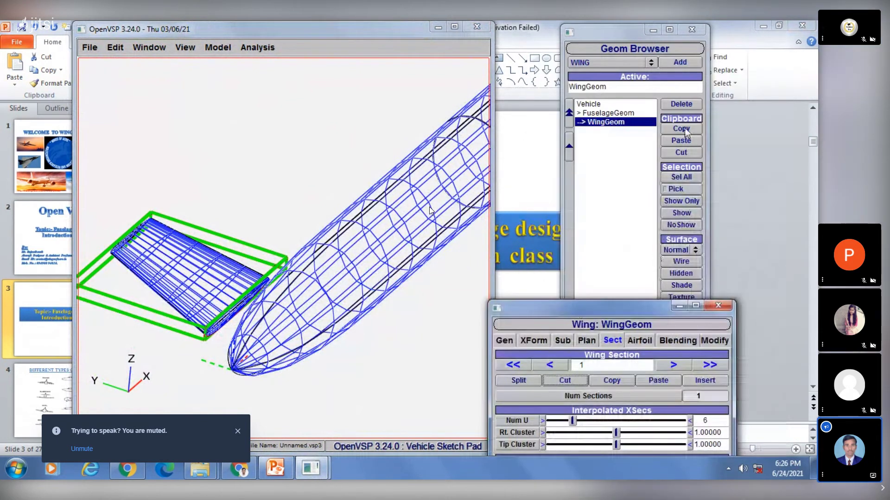
click(680, 105)
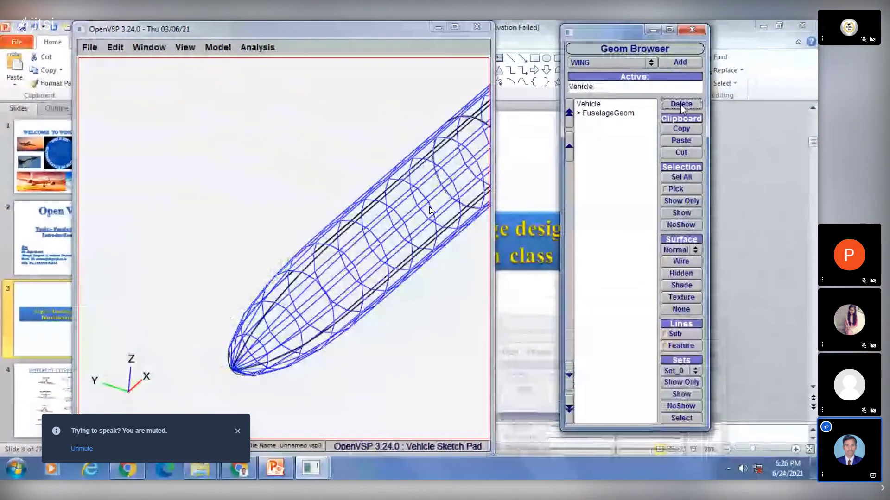
Step: Select FuselageGeom, step back to cross section 0 and examine its location at the nose
click(599, 116)
right_drag(432, 215, 315, 250)
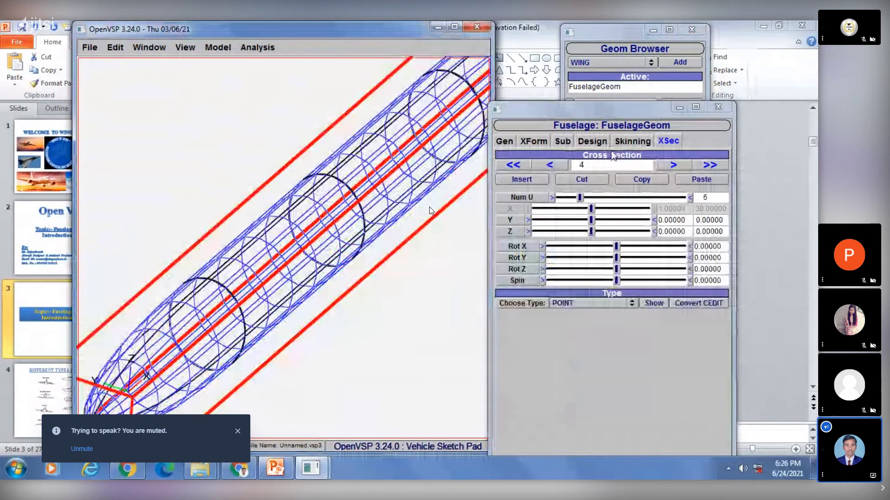
click(561, 167)
click(560, 167)
click(561, 167)
click(561, 168)
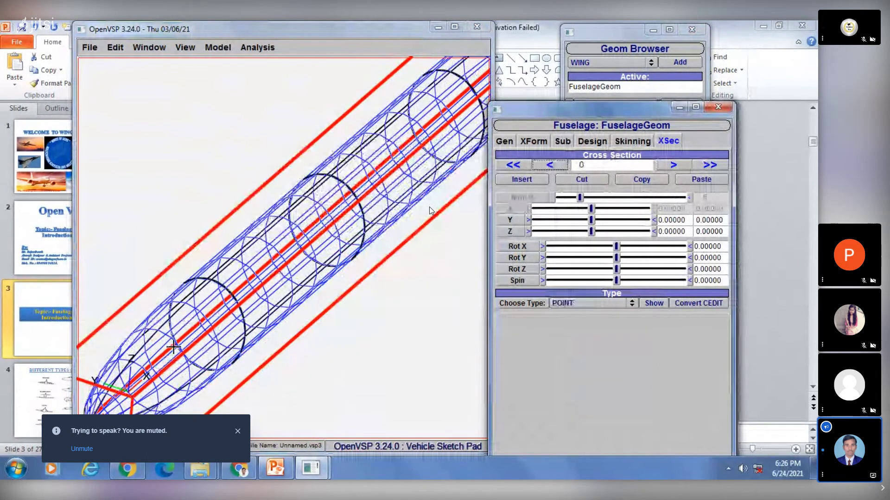
right_drag(310, 270, 388, 203)
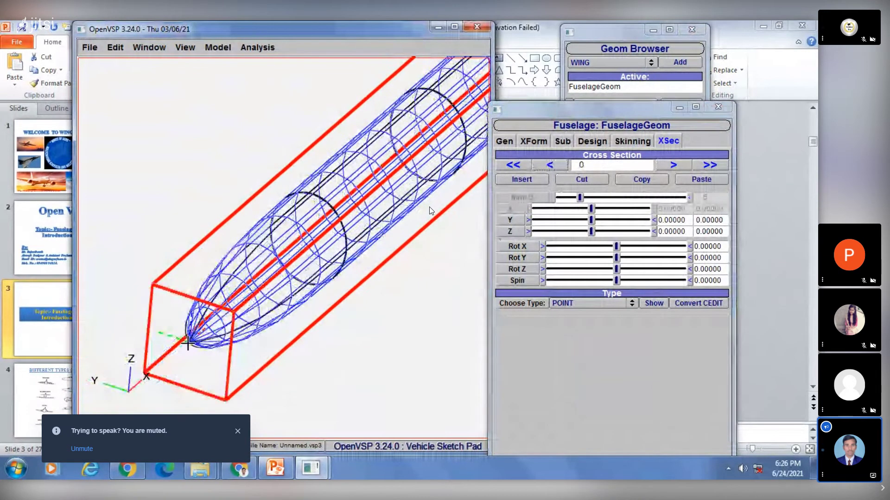
scroll(387, 203, up, 4)
right_drag(213, 352, 281, 197)
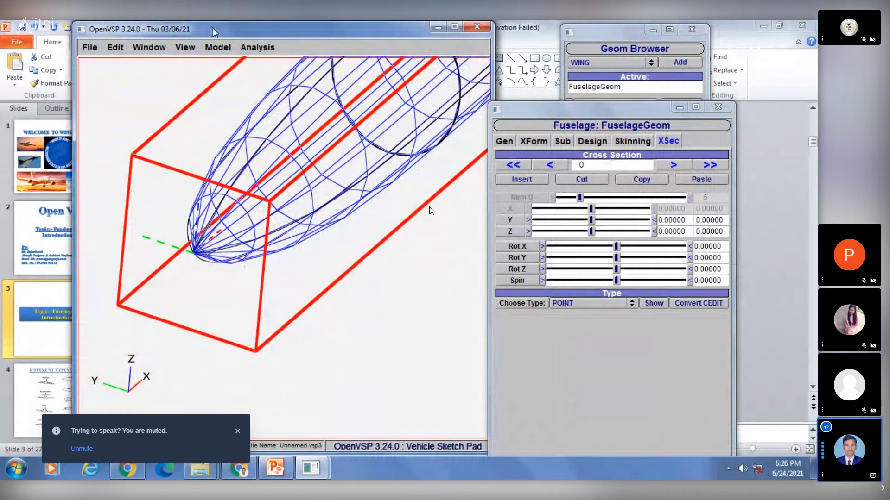
Step: Examine the fuselage from the nose along its length in the top view
click(186, 47)
click(203, 66)
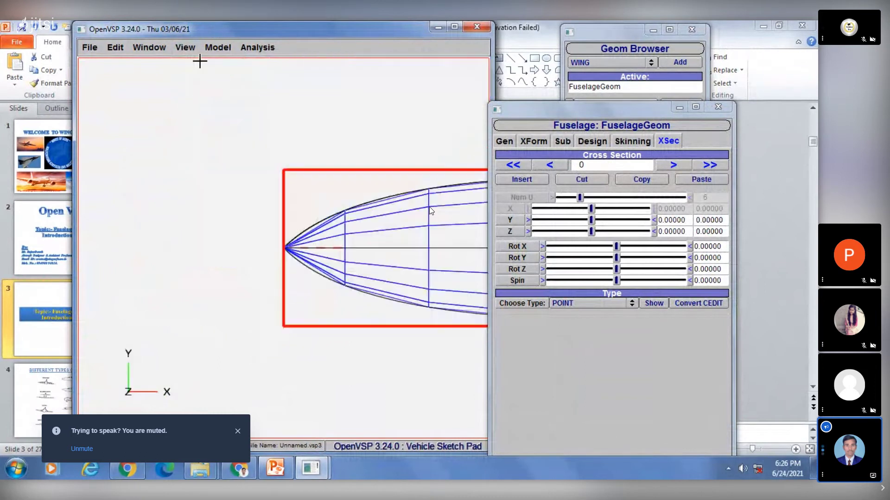
right_drag(333, 255, 119, 252)
scroll(288, 285, down, 2)
scroll(290, 285, up, 2)
right_drag(292, 286, 401, 289)
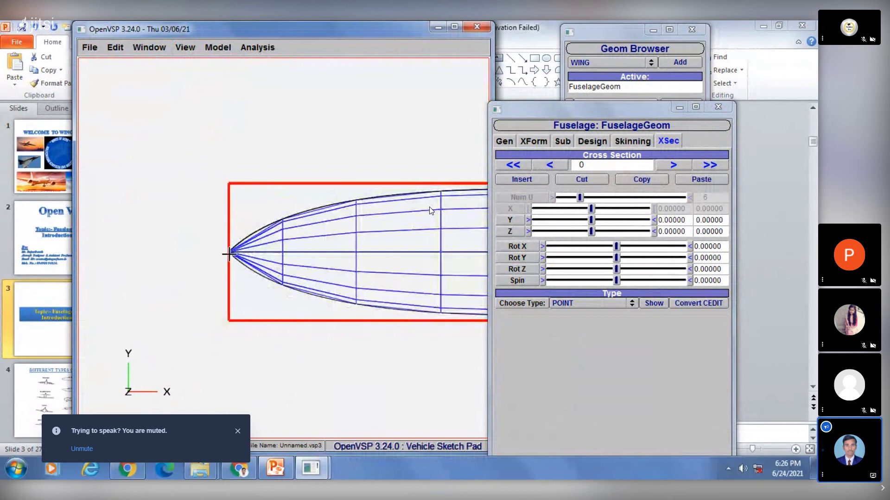
scroll(270, 262, down, 4)
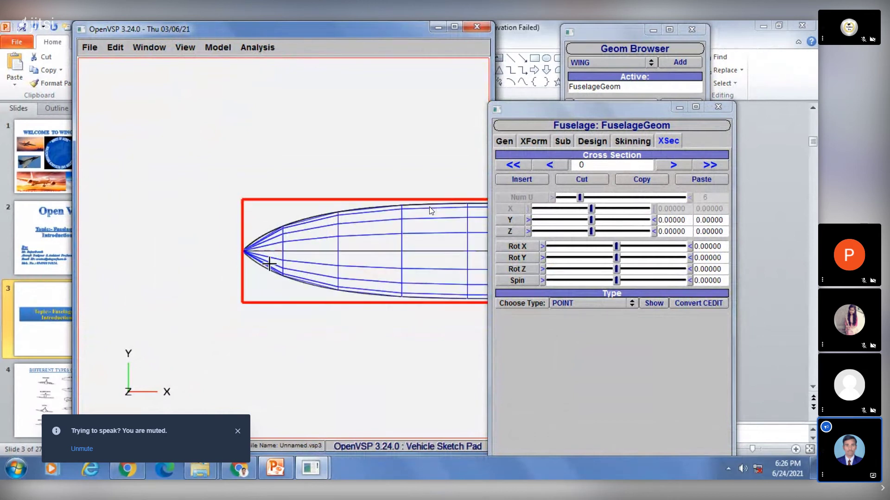
right_drag(300, 266, 169, 257)
scroll(266, 276, down, 3)
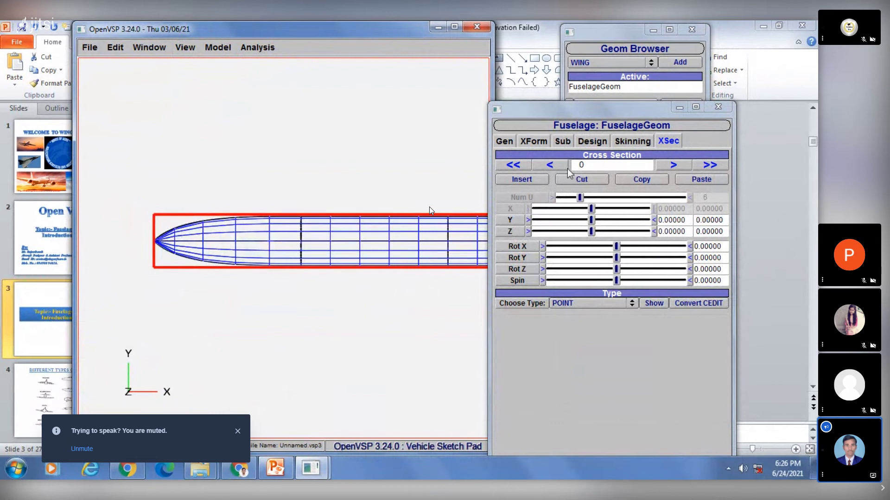
Step: Select fuselage cross section 1 and inspect its elliptical outline from an oblique angle
click(674, 166)
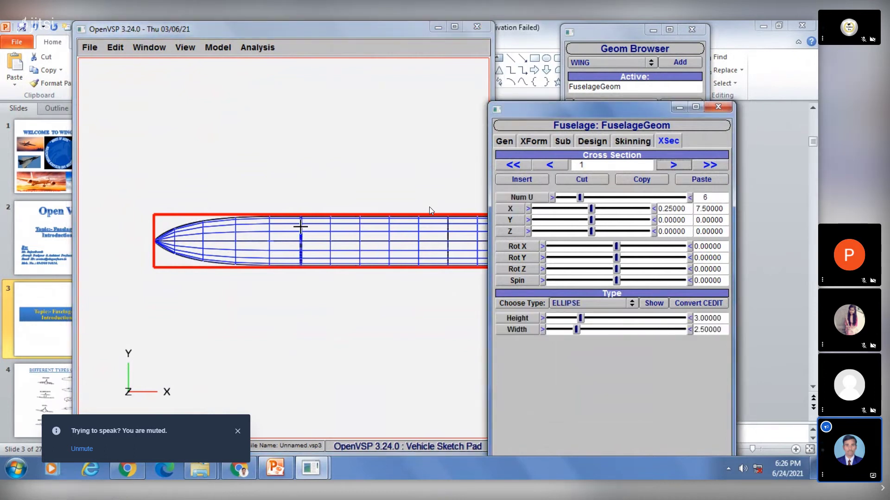
drag(300, 227, 328, 242)
scroll(329, 243, up, 3)
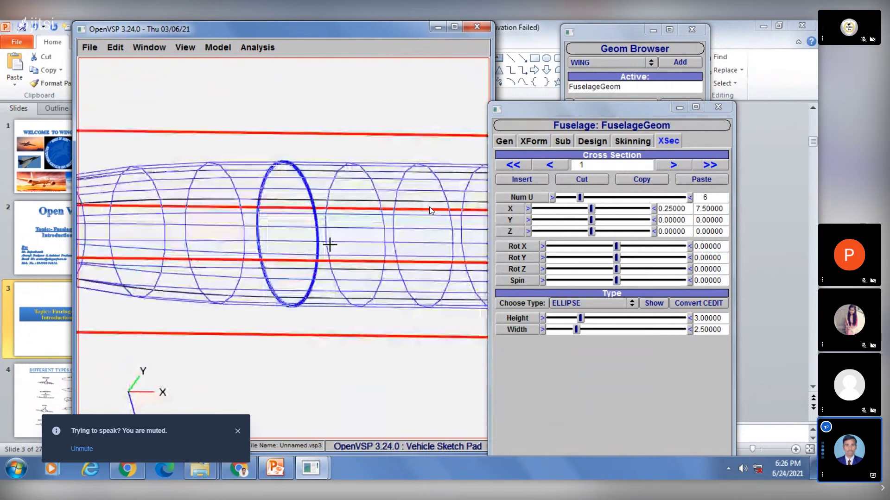
scroll(330, 244, up, 3)
right_drag(322, 194, 298, 264)
drag(295, 235, 269, 232)
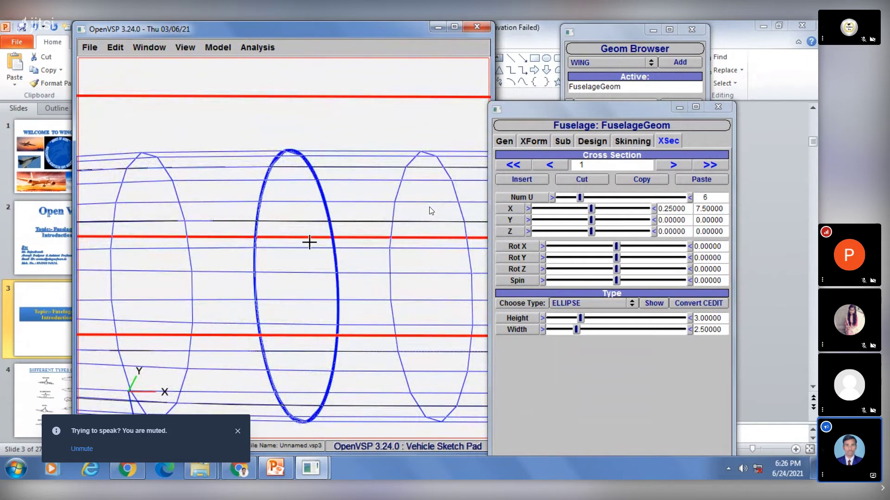
scroll(309, 242, down, 3)
scroll(307, 228, down, 5)
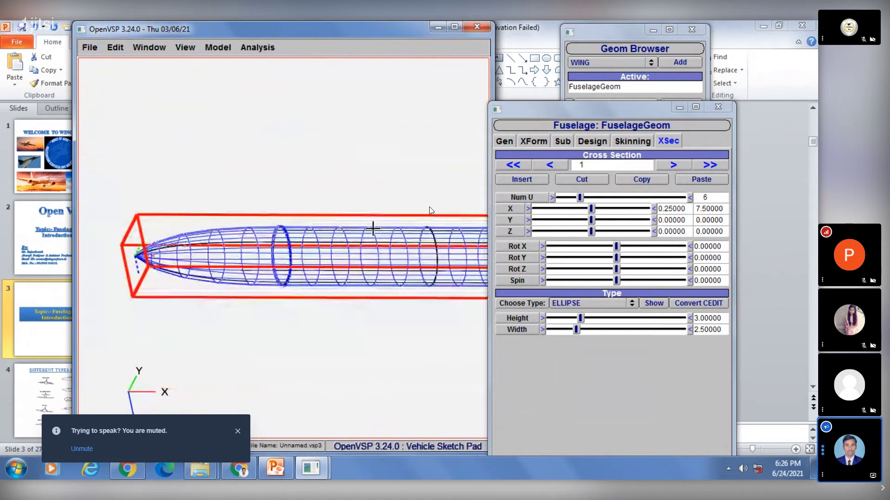
Step: Step through cross sections 2 to 4 and compare their positions along the fuselage between nose and tail
click(674, 165)
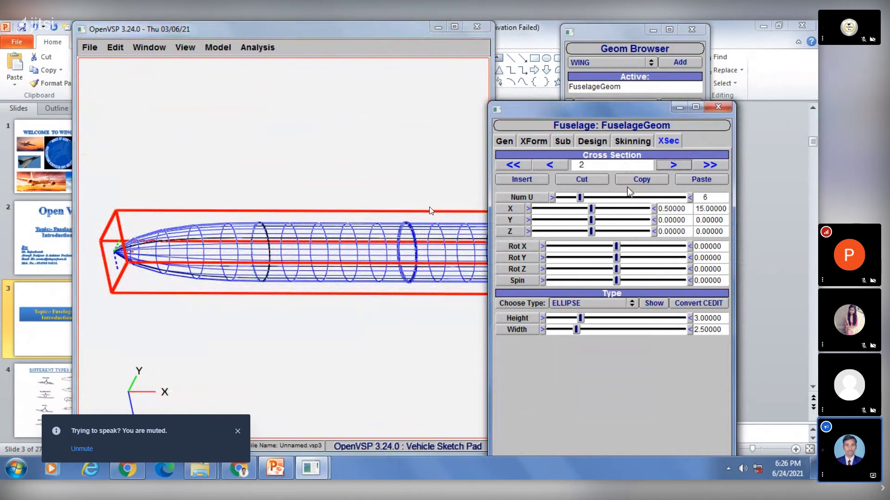
scroll(250, 276, up, 3)
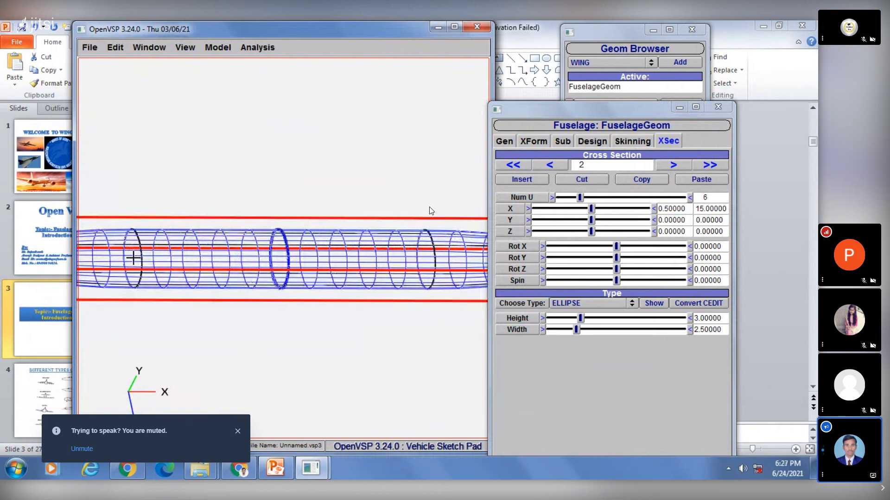
click(672, 169)
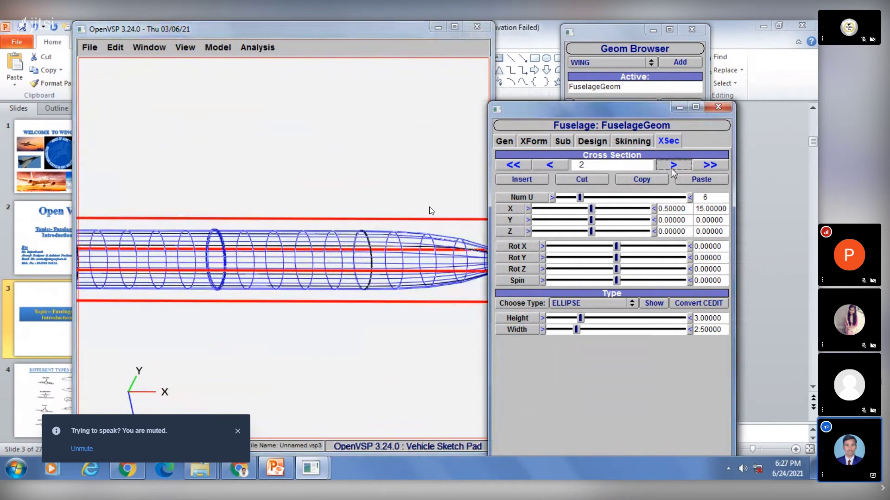
click(674, 166)
click(680, 166)
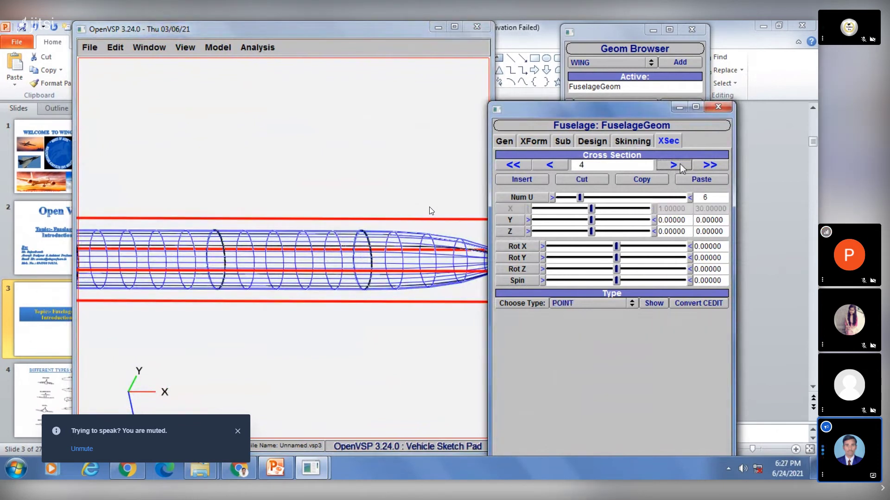
mouse_move(346, 268)
right_down()
mouse_move(287, 268)
mouse_move(340, 256)
right_up()
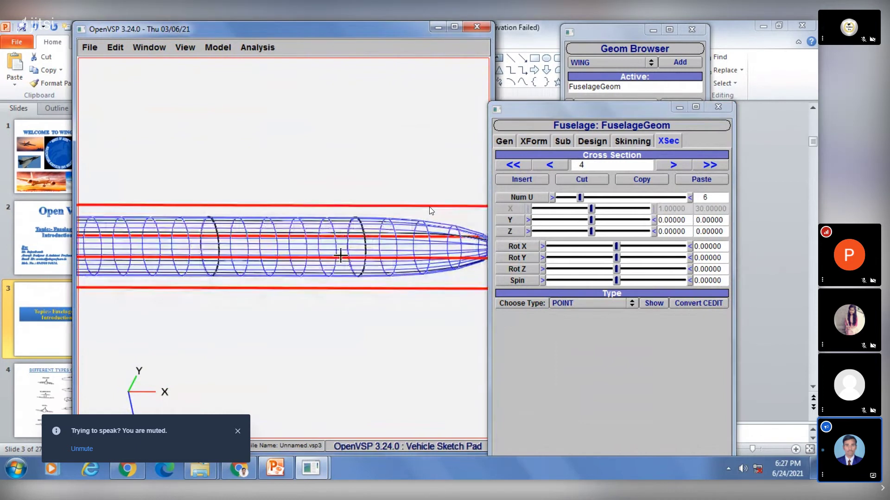
right_drag(139, 253, 324, 249)
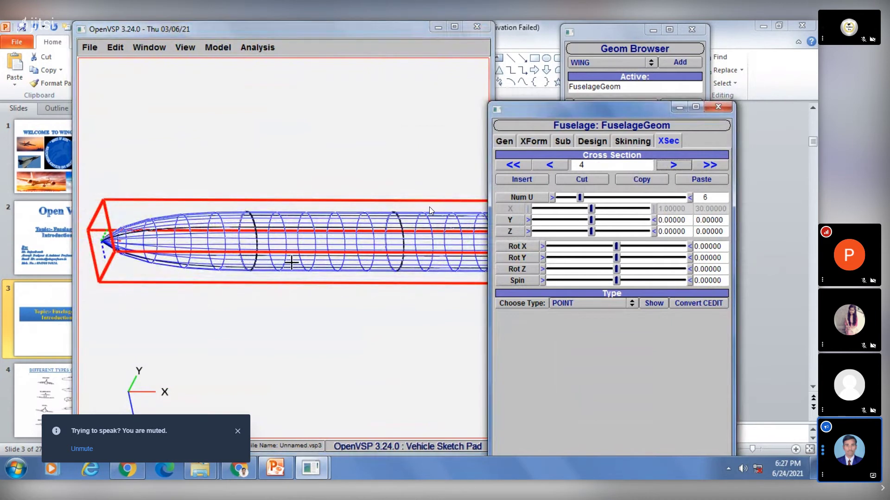
right_drag(292, 262, 81, 260)
right_drag(307, 257, 365, 274)
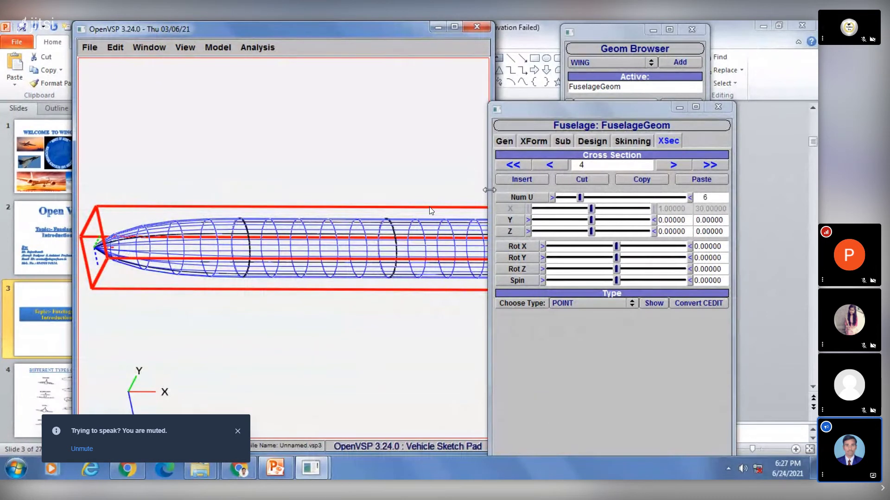
right_drag(341, 249, 143, 238)
Step: Examine the whole fuselage in the front and left views, then from an oblique angle
click(185, 47)
click(195, 74)
click(185, 47)
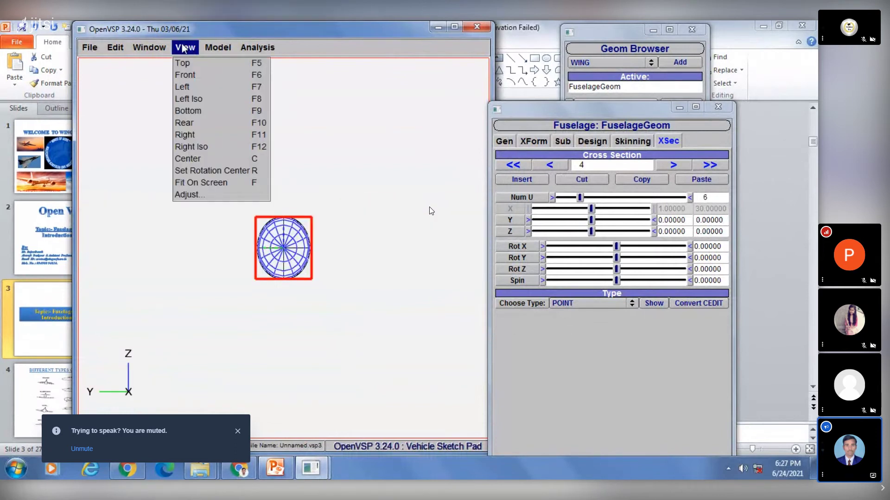
click(193, 84)
right_drag(330, 192, 190, 195)
scroll(229, 197, down, 2)
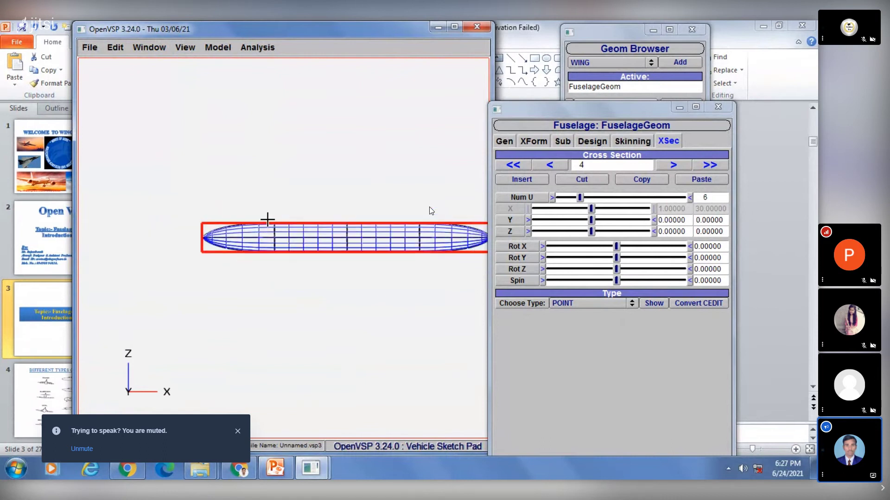
right_drag(266, 218, 226, 202)
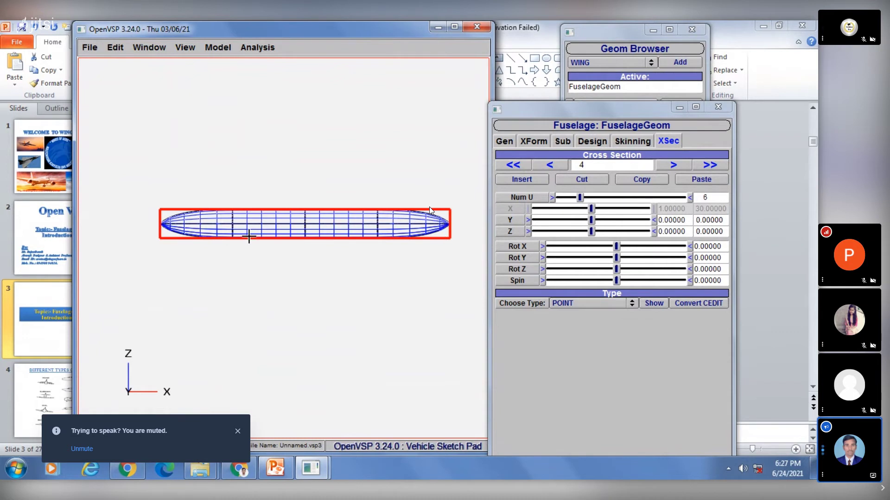
drag(265, 231, 312, 287)
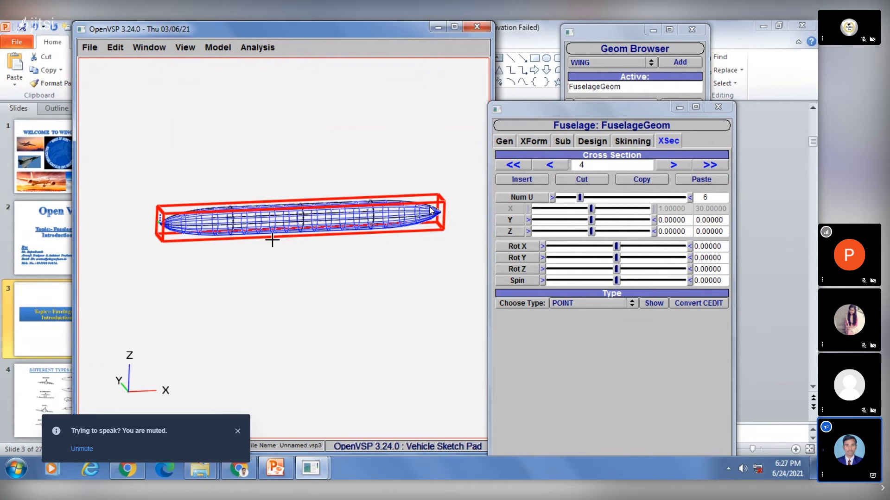
drag(221, 218, 220, 193)
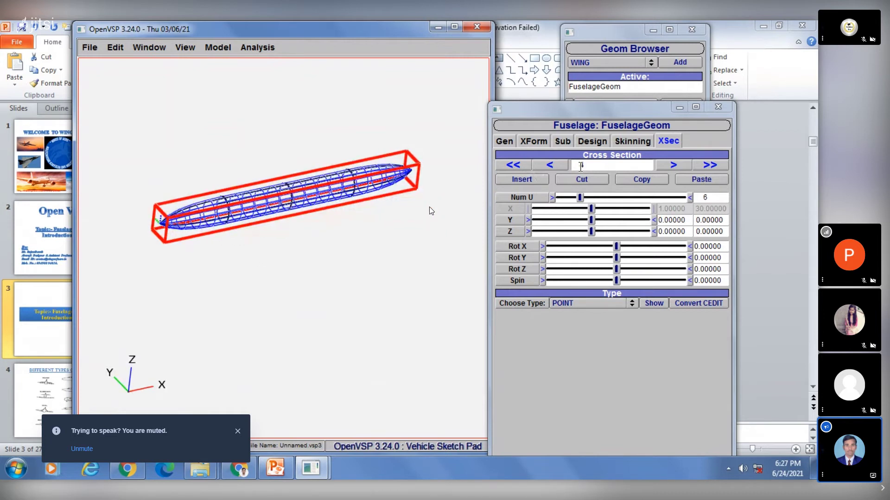
Step: Select fuselage cross section 1 near the nose and change its type to FUSE_FILE
click(550, 165)
click(550, 165)
click(550, 165)
click(550, 165)
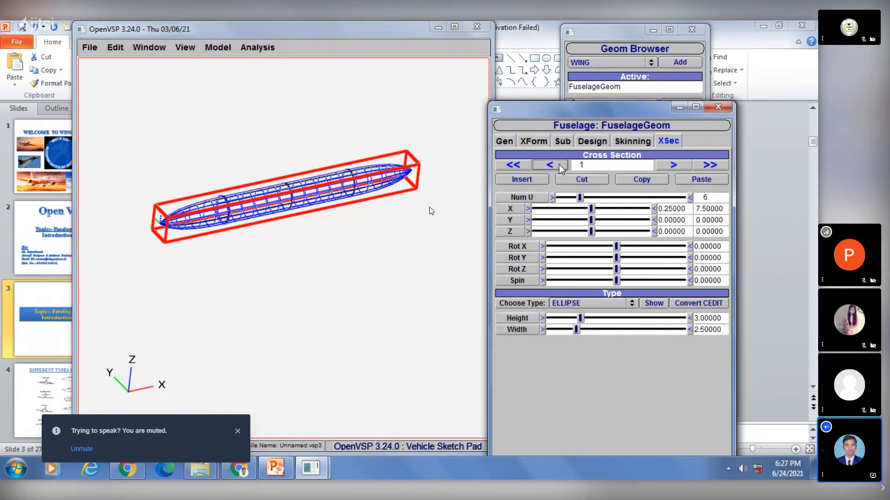
drag(235, 204, 238, 222)
scroll(239, 223, up, 4)
scroll(238, 223, up, 1)
right_drag(222, 194, 258, 243)
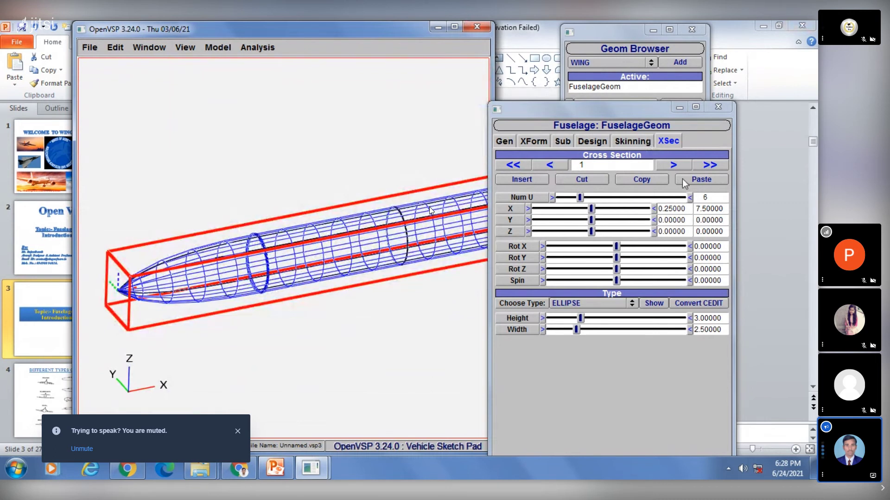
click(596, 302)
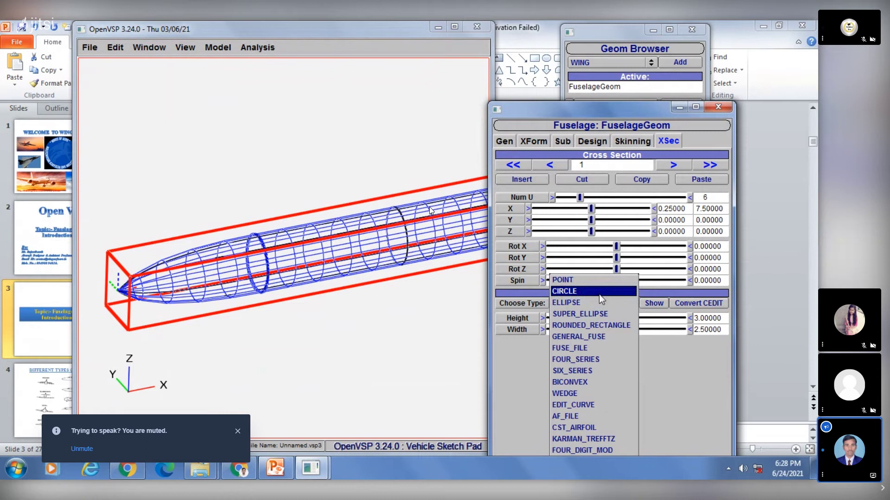
click(594, 348)
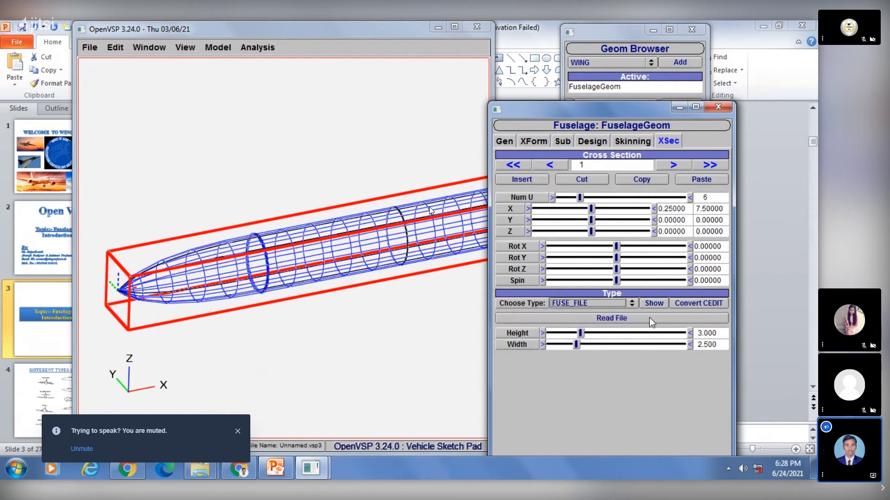
Step: Browse the scripts folder of the OpenVSP installation for a fuselage cross-section (.fxs) file, clear the folder path and cancel
click(622, 319)
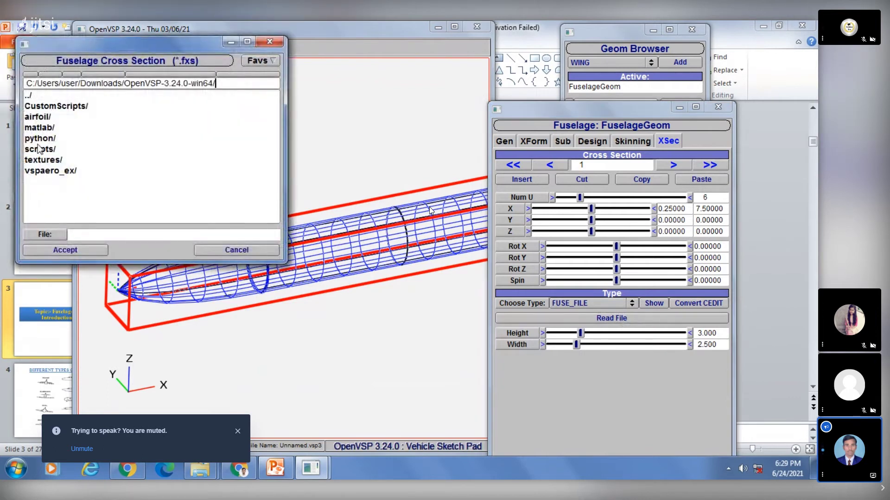
double_click(39, 149)
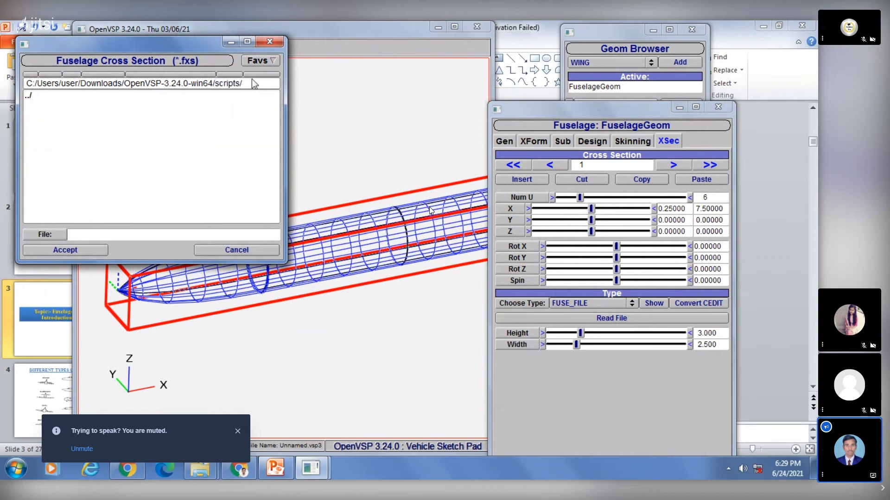
drag(243, 84, 215, 84)
key(BackSpace)
key(BackSpace)
key(BackSpace)
drag(214, 84, 26, 84)
key(BackSpace)
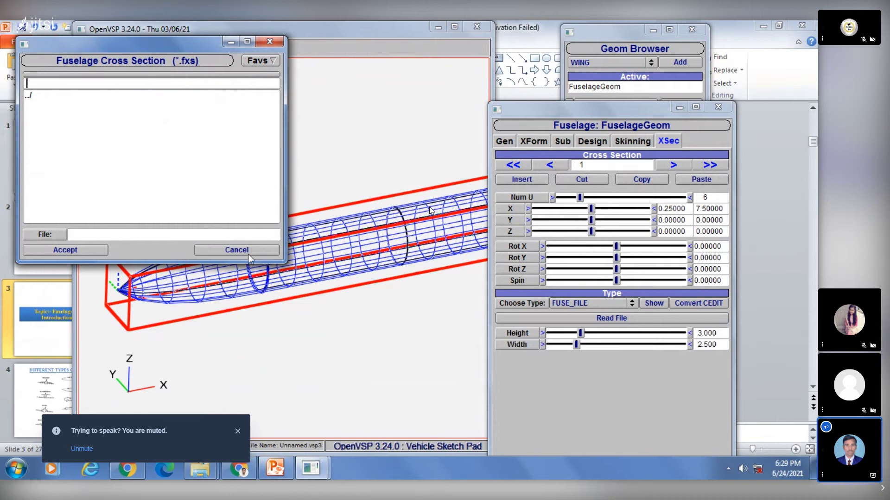
click(249, 254)
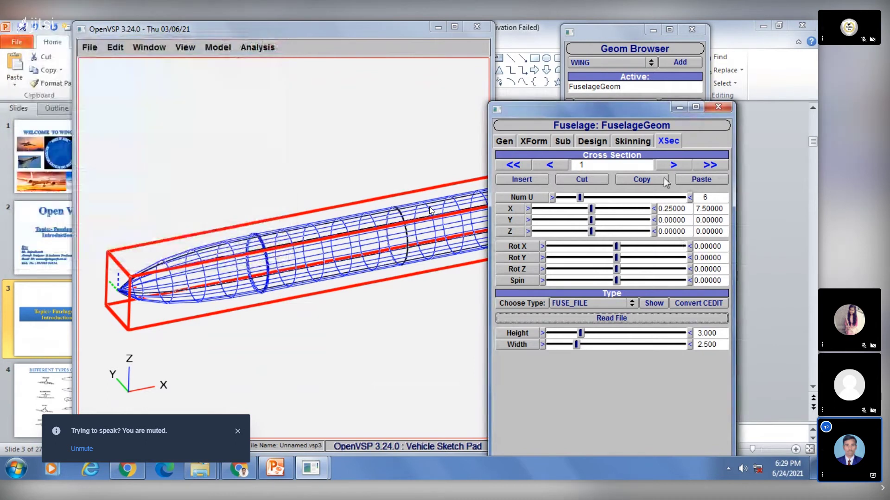
Step: Browse from the drive root into Users/All Users for a fuselage cross-section (.fxs) file without loading one
click(606, 318)
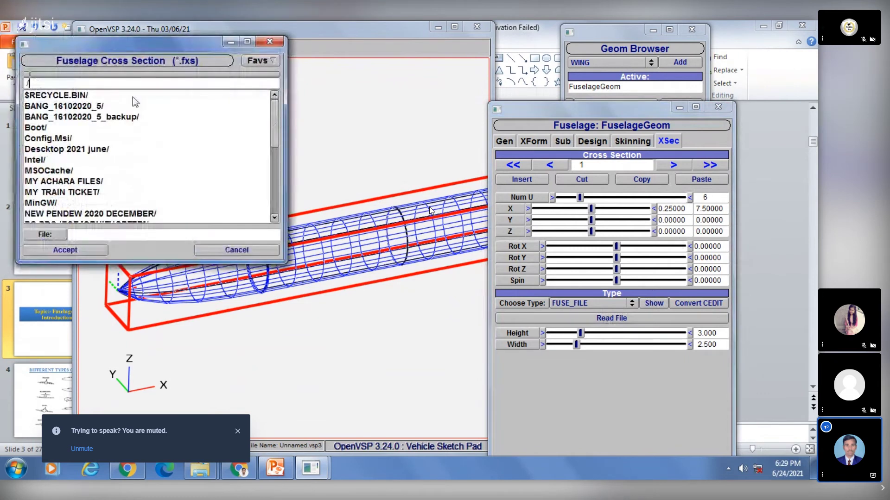
drag(275, 138, 271, 195)
scroll(274, 218, up, 2)
scroll(267, 195, down, 1)
scroll(266, 198, down, 1)
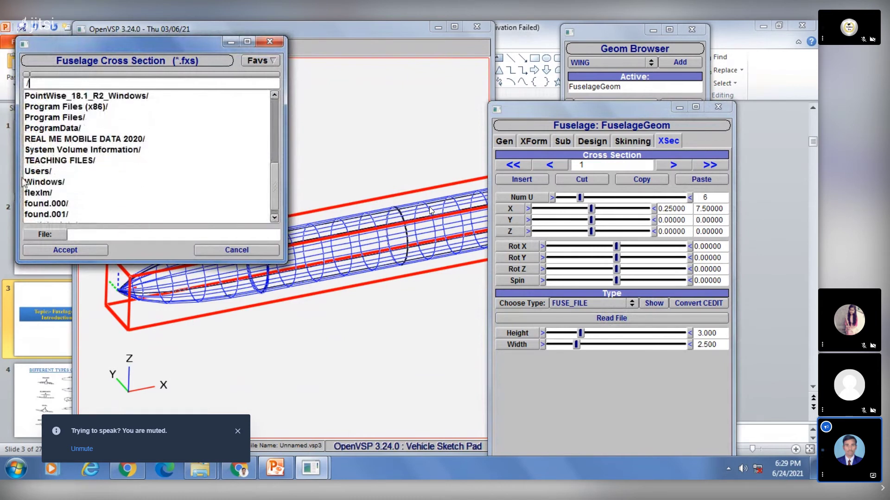
double_click(44, 175)
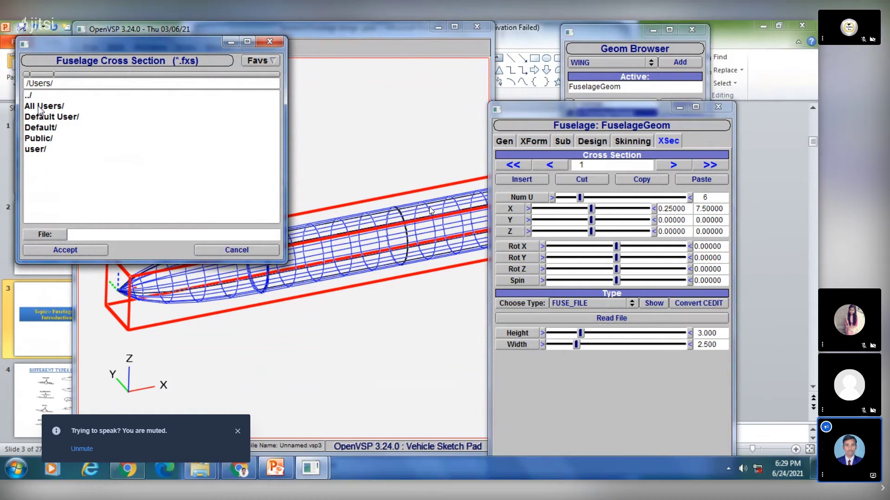
double_click(42, 107)
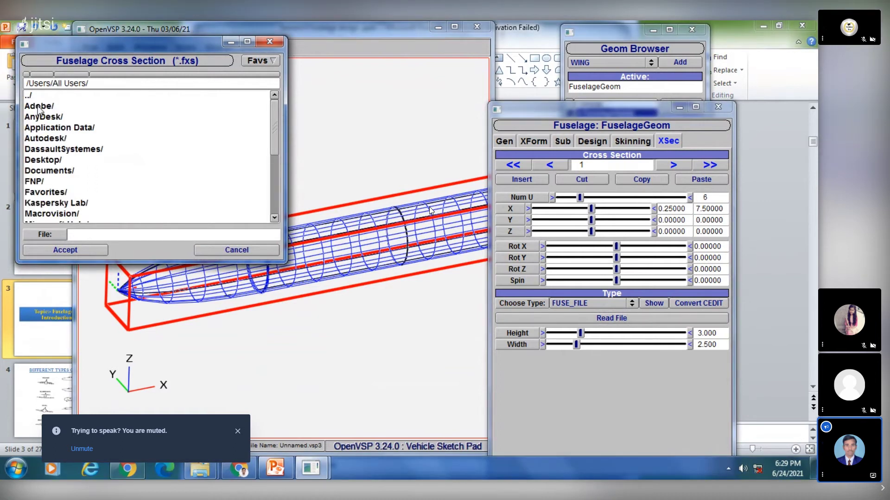
click(218, 249)
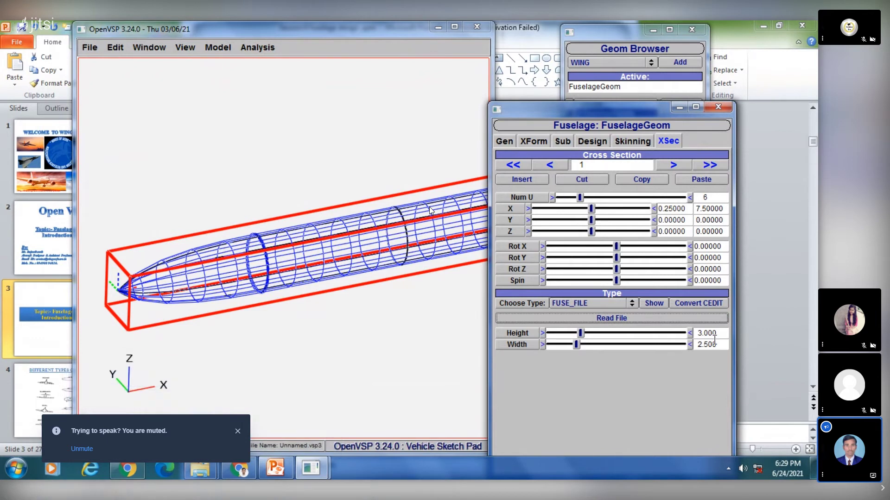
Step: Recheck the All Users folder list for a readable fuselage file and leave the file chooser without loading anything
click(615, 321)
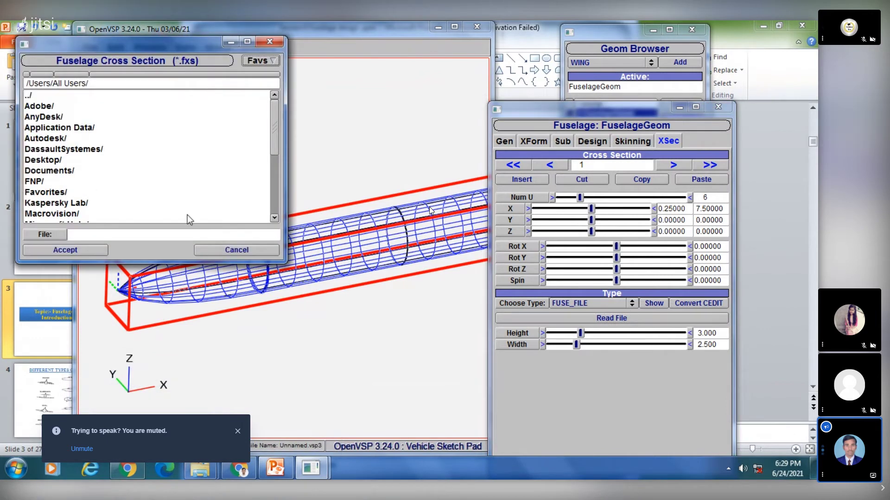
click(227, 250)
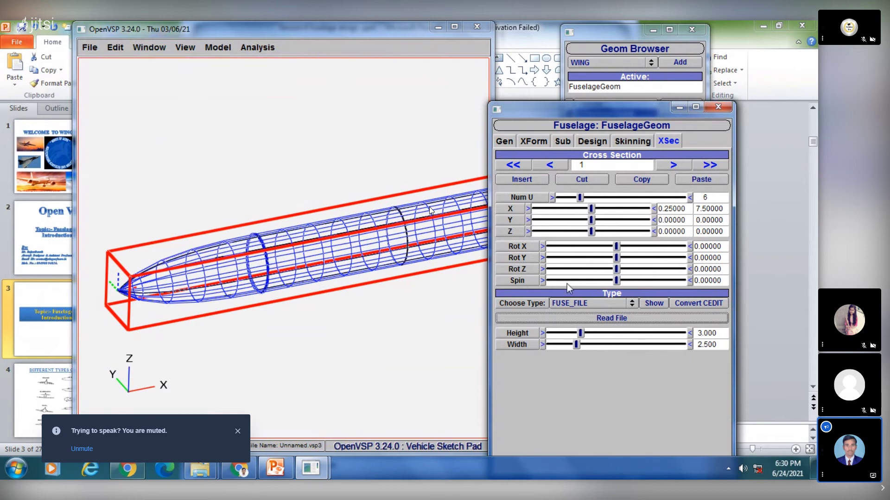
click(590, 318)
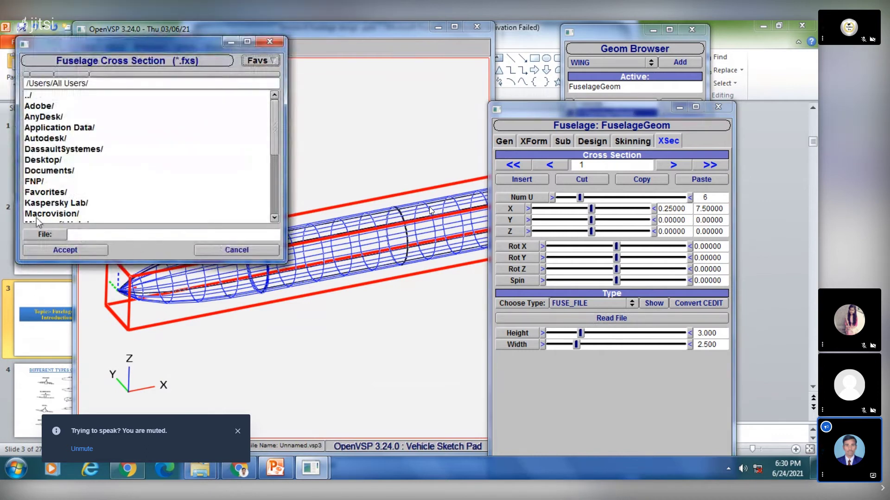
click(276, 43)
click(644, 317)
scroll(56, 157, down, 1)
scroll(56, 158, down, 1)
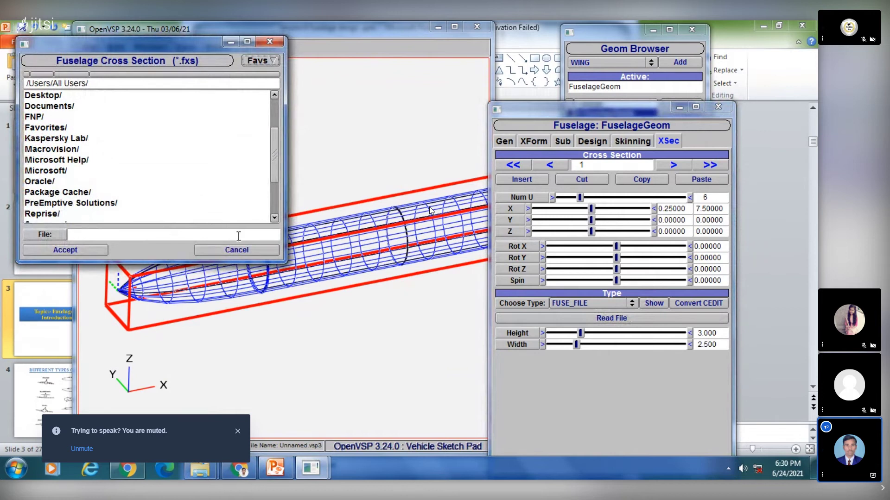
click(224, 250)
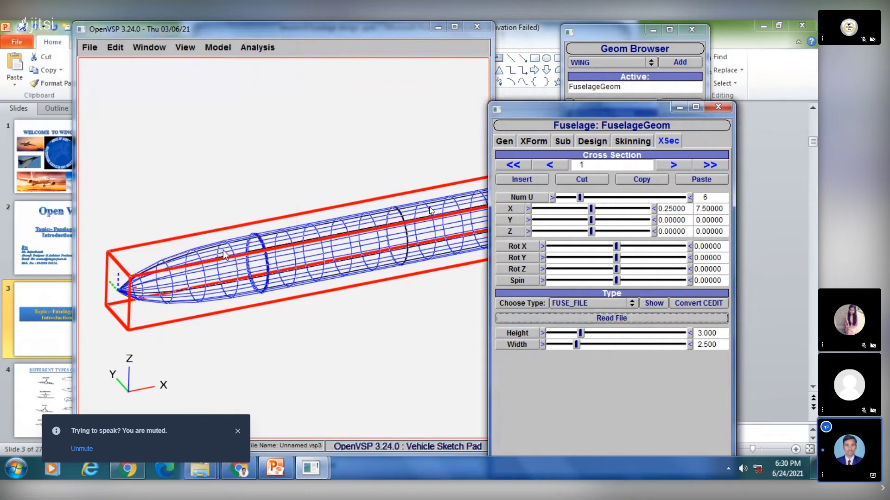
click(611, 319)
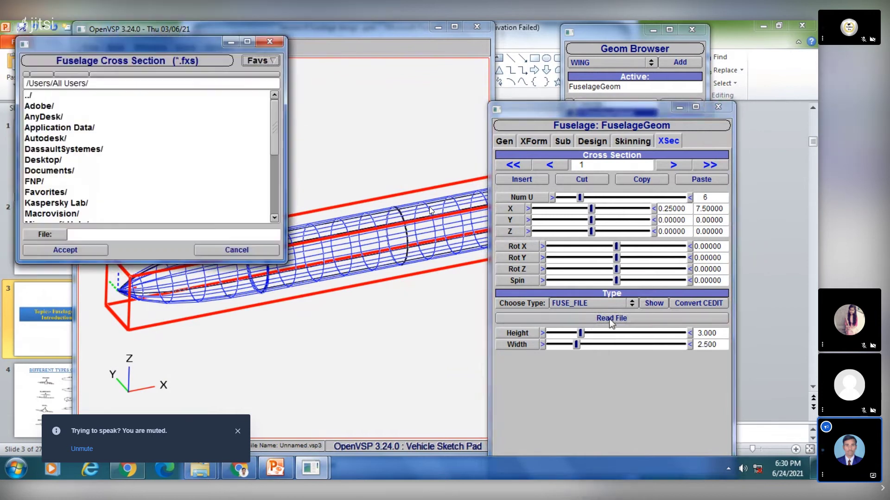
click(234, 248)
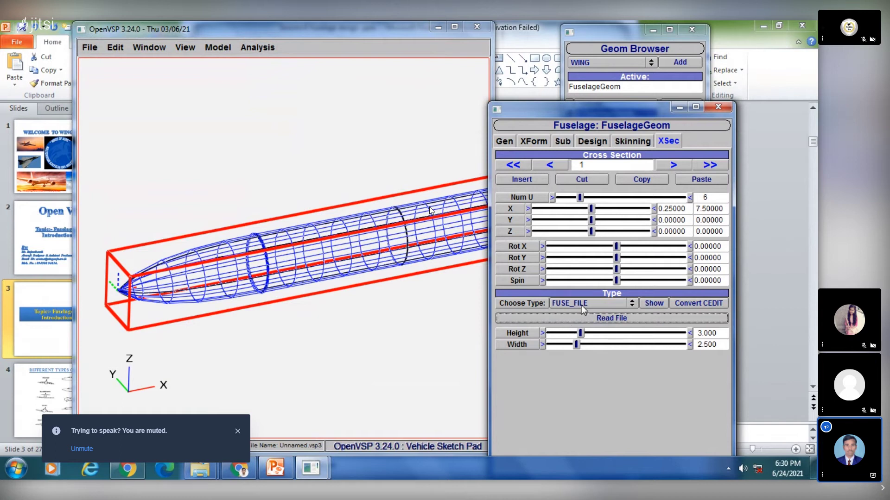
Step: Show cross section 1's outline in the XSec View, place that window below the fuselage and keep the FUSE_FILE type
click(653, 304)
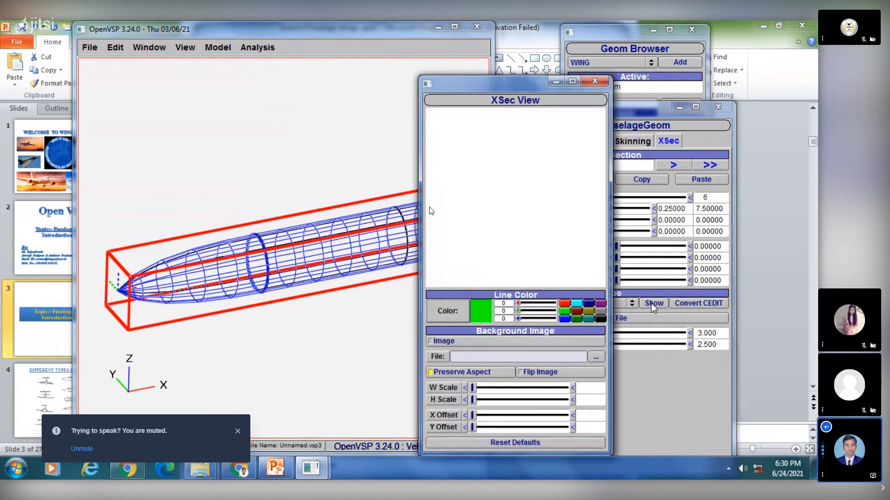
drag(469, 84, 301, 63)
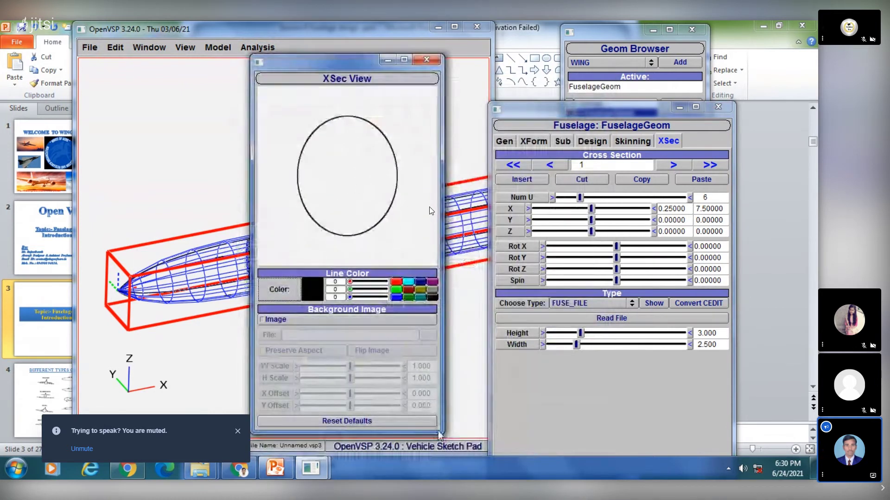
mouse_move(444, 418)
mouse_down()
mouse_move(421, 418)
mouse_move(456, 418)
mouse_up()
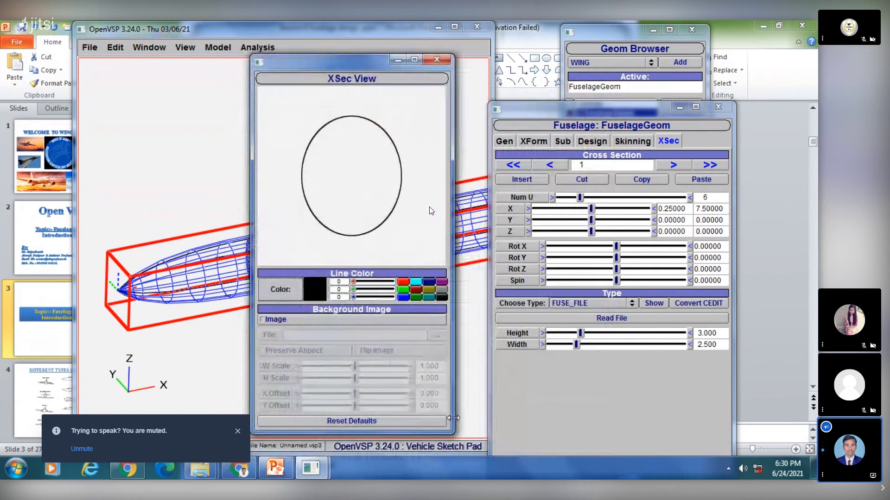
drag(359, 65, 377, 296)
right_drag(362, 229, 350, 138)
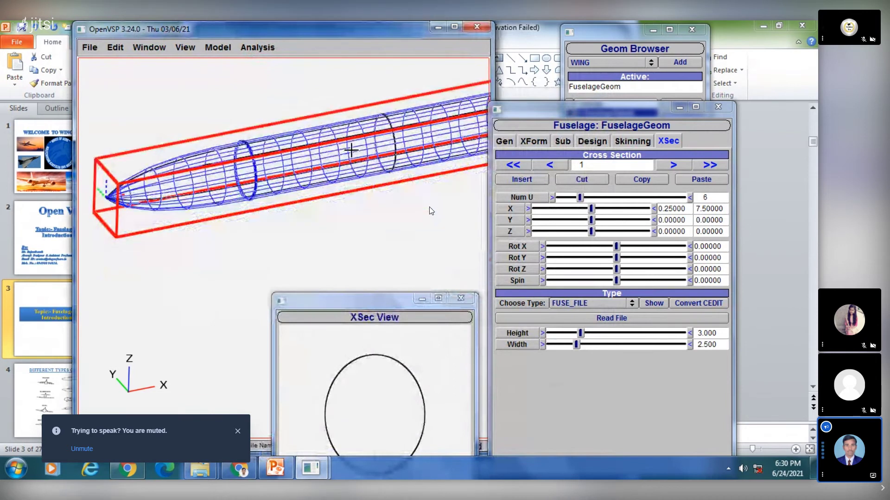
drag(361, 301, 343, 212)
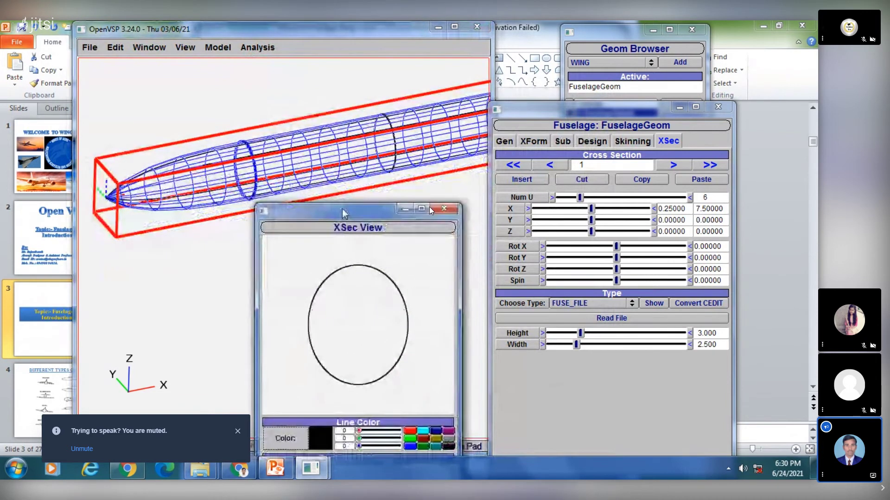
click(581, 308)
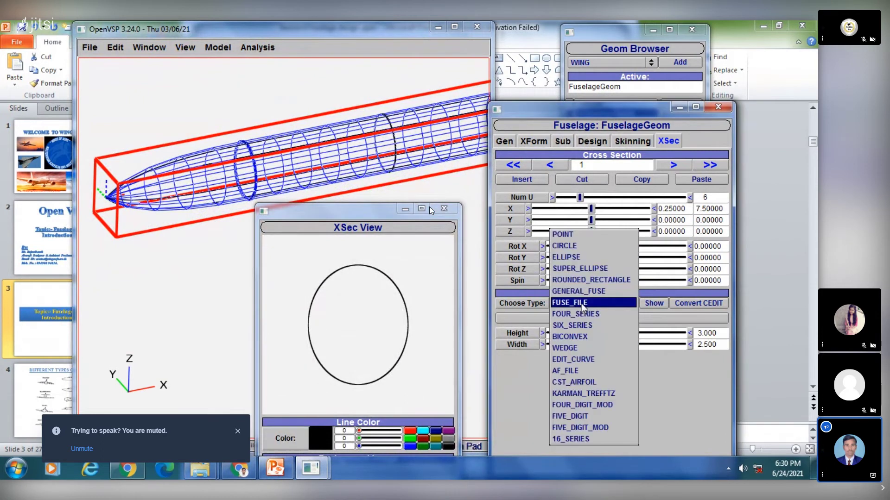
click(582, 308)
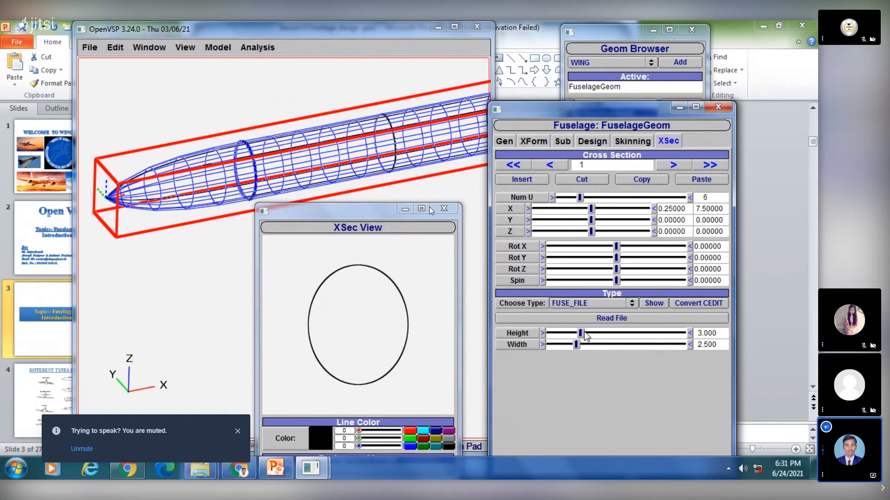
Step: Adjust cross section 1's height to about 4.353 and its width to about 4.186
drag(590, 334, 606, 334)
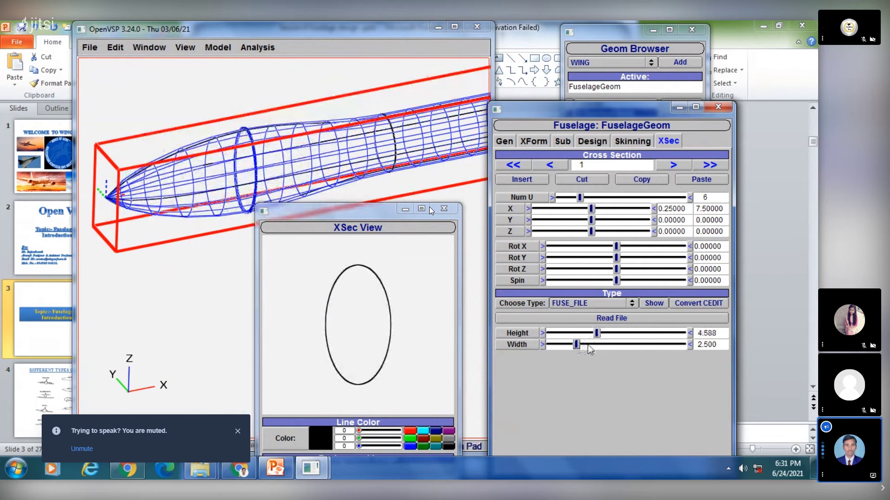
click(589, 347)
drag(719, 334, 710, 334)
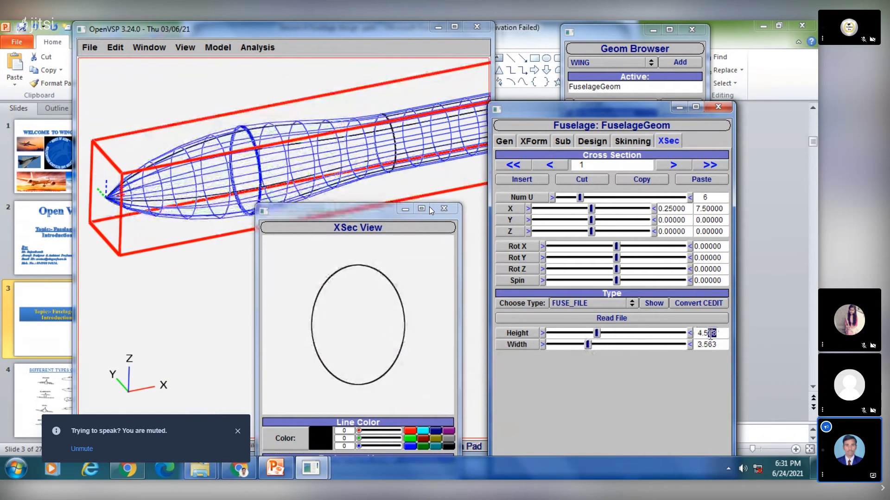
drag(597, 333, 595, 334)
drag(249, 177, 248, 147)
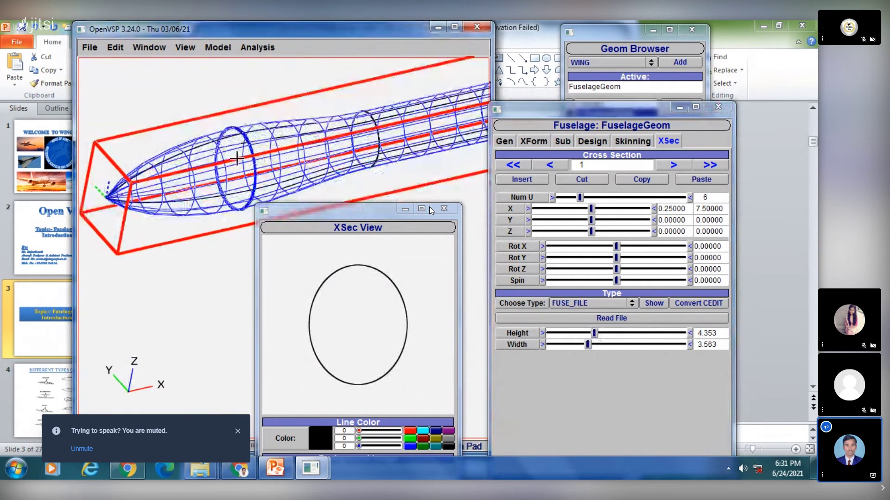
click(588, 343)
drag(589, 344, 598, 346)
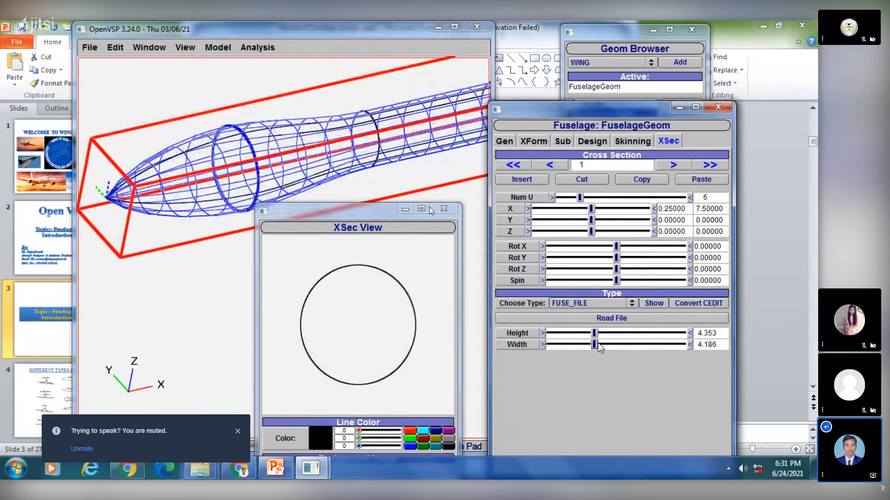
Step: Enlarge fuselage cross section 1 to a height of about 4.765 and a width of about 4.581
drag(598, 345, 602, 334)
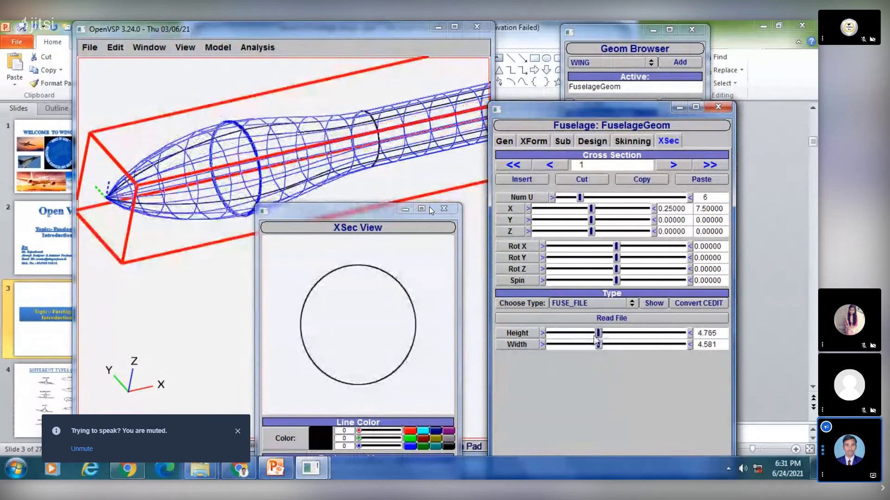
Step: Switch to the PowerPoint presentation and show the slide on different types of fuselage
click(274, 469)
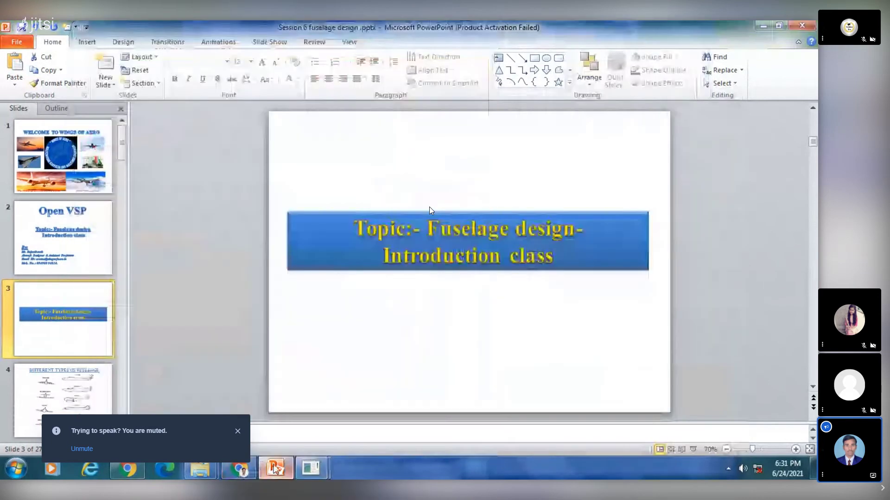
click(83, 388)
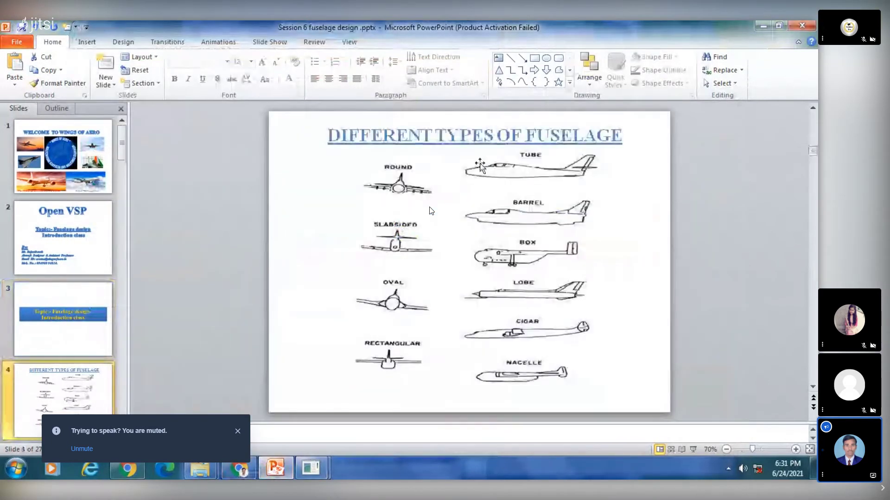
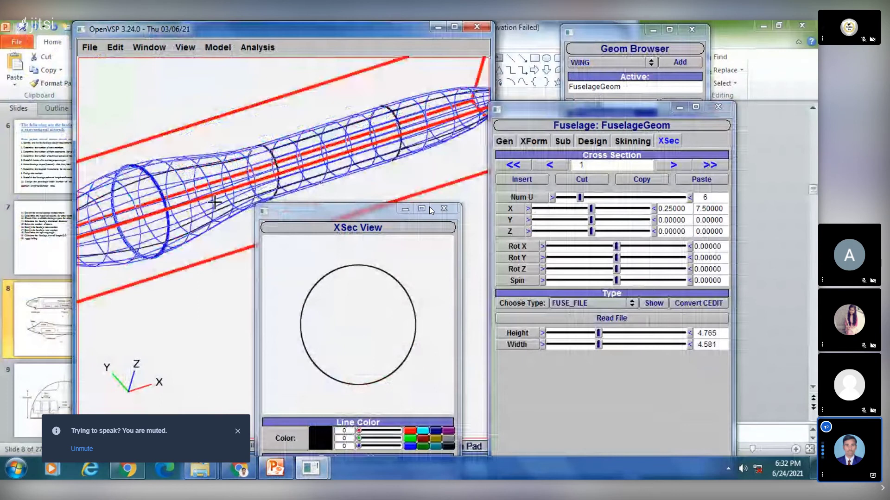
Step: Change the type of fuselage cross section 3 to FUSE_FILE
drag(214, 202, 200, 201)
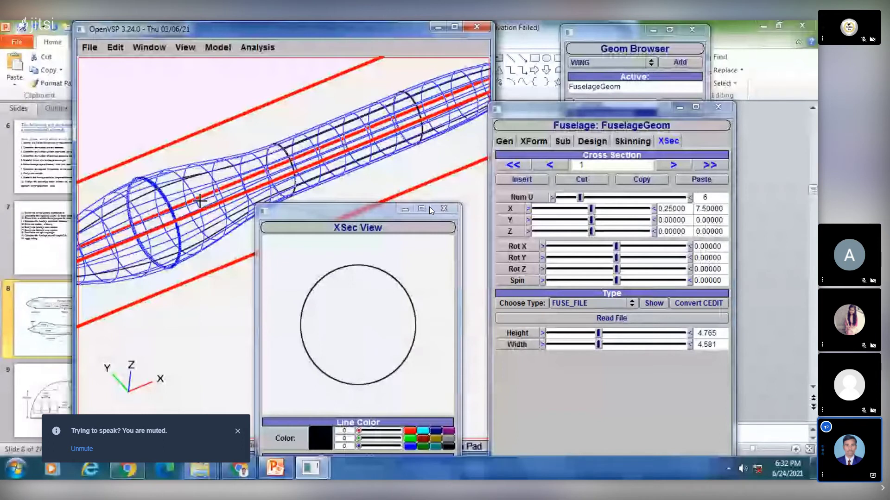
right_drag(199, 201, 157, 179)
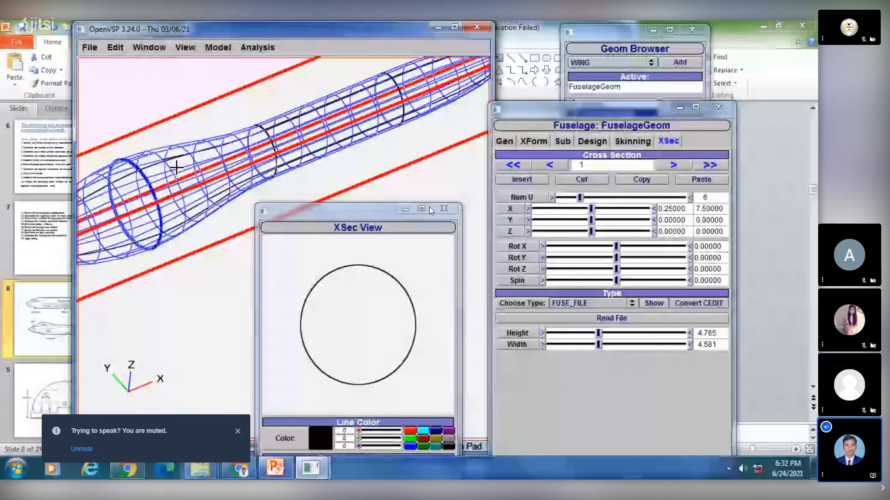
click(673, 166)
click(673, 167)
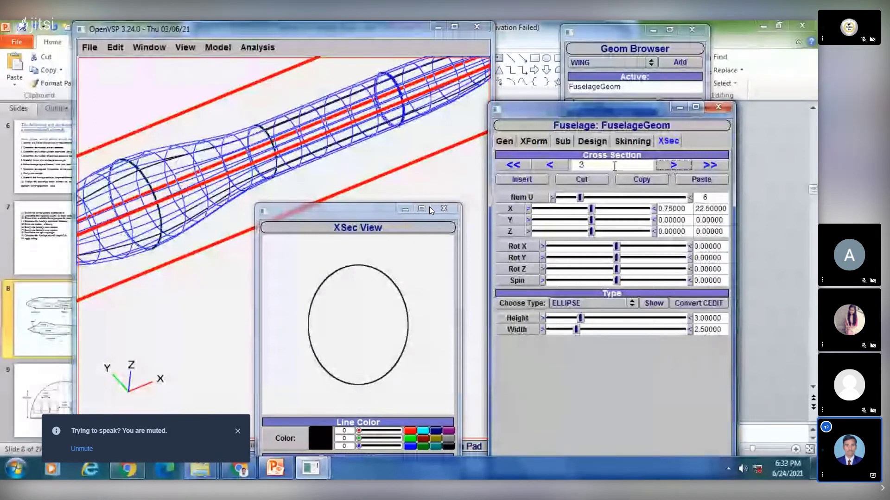
click(551, 166)
click(552, 167)
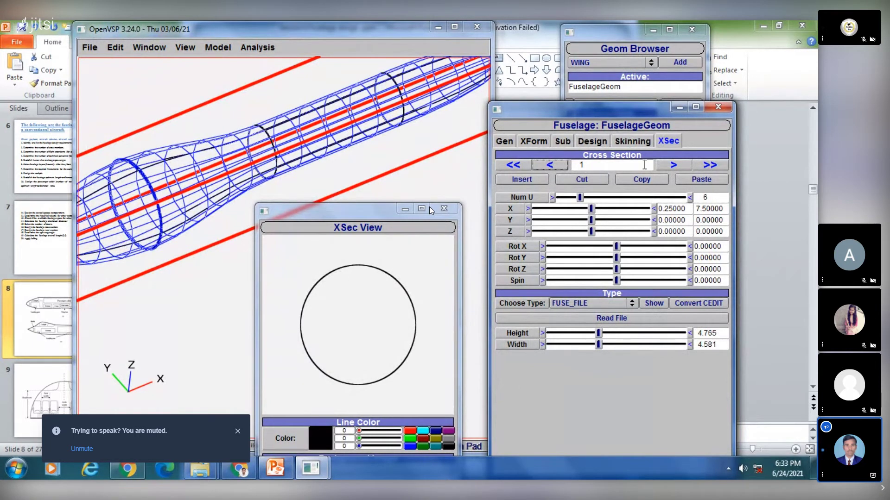
click(670, 170)
click(672, 167)
click(724, 319)
drag(724, 319, 566, 304)
click(584, 304)
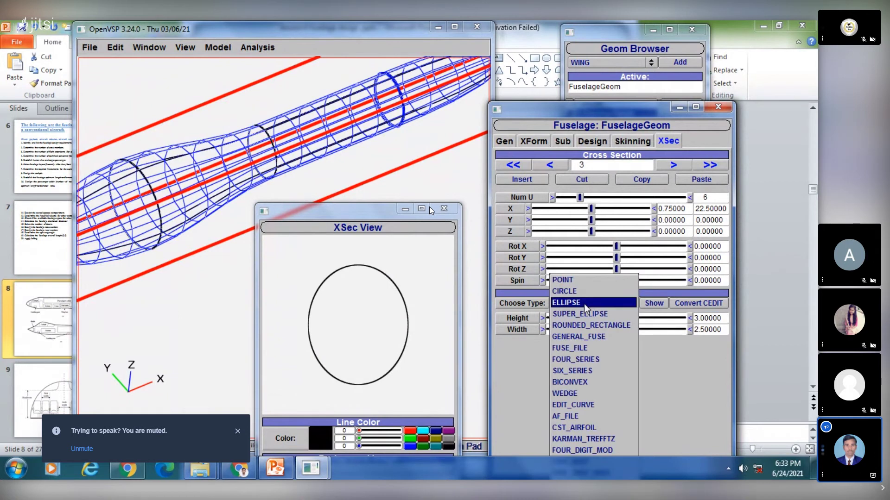
click(589, 348)
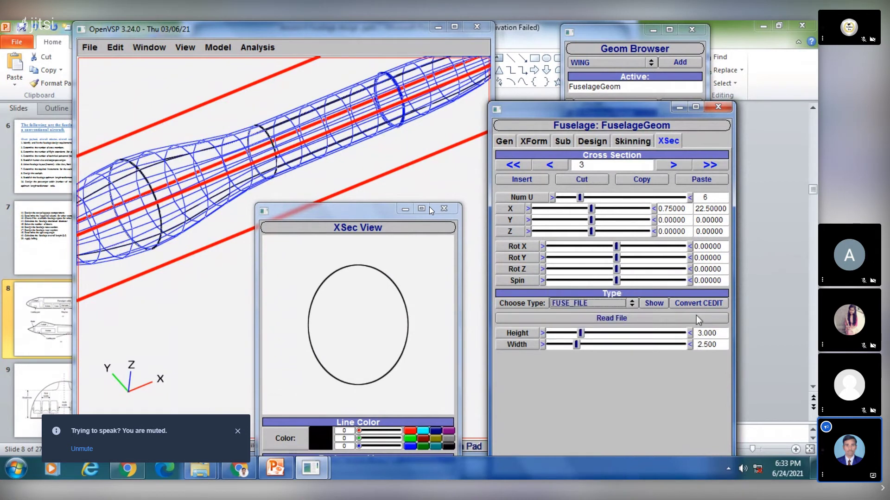
Step: Set the height of cross section 3 to 4.7 and its width to 4.5
drag(723, 333, 690, 333)
text(4.7)
key(Return)
key(Tab)
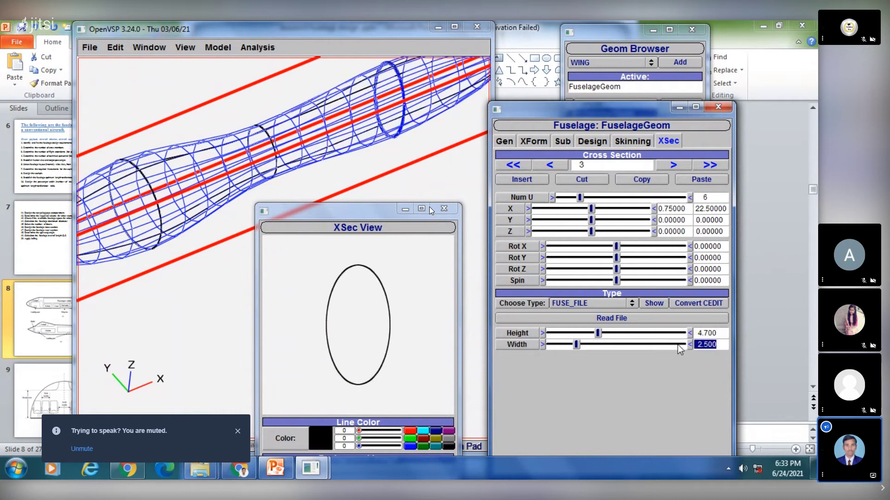
text(4.5)
key(Return)
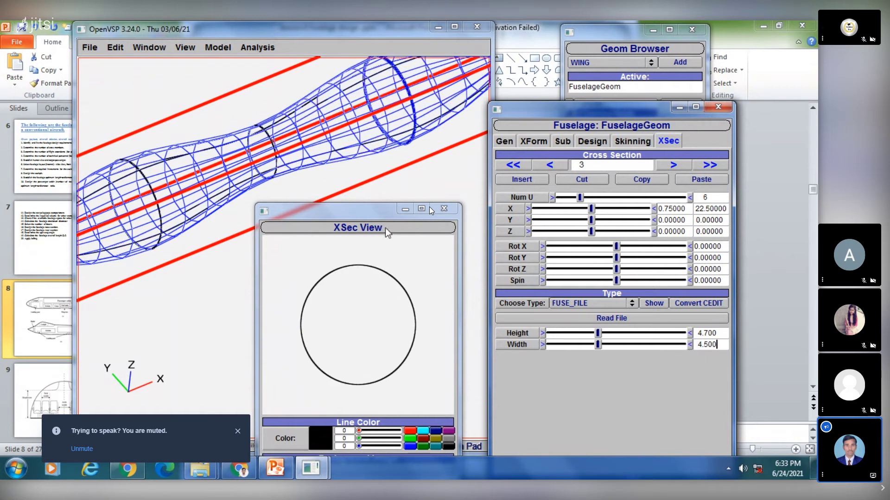
Step: Change cross section 2 to the FUSE_FILE type with a height of 4.7 and a width of 4.5
click(550, 165)
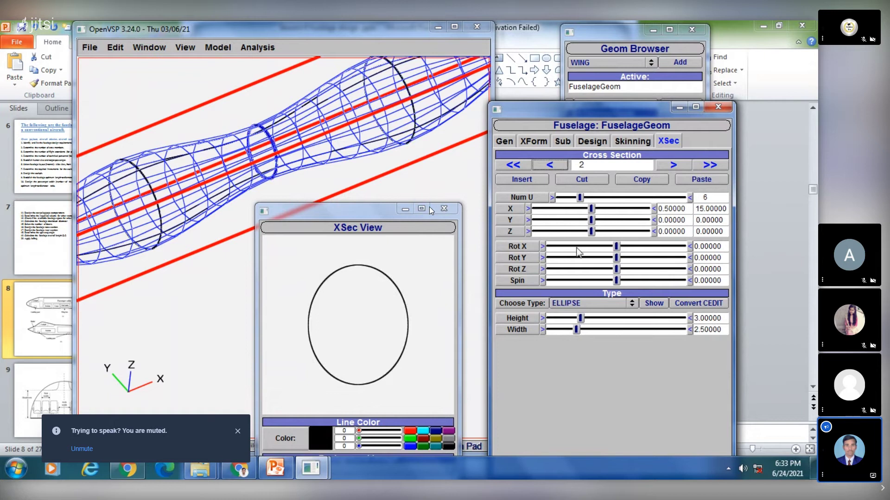
click(586, 303)
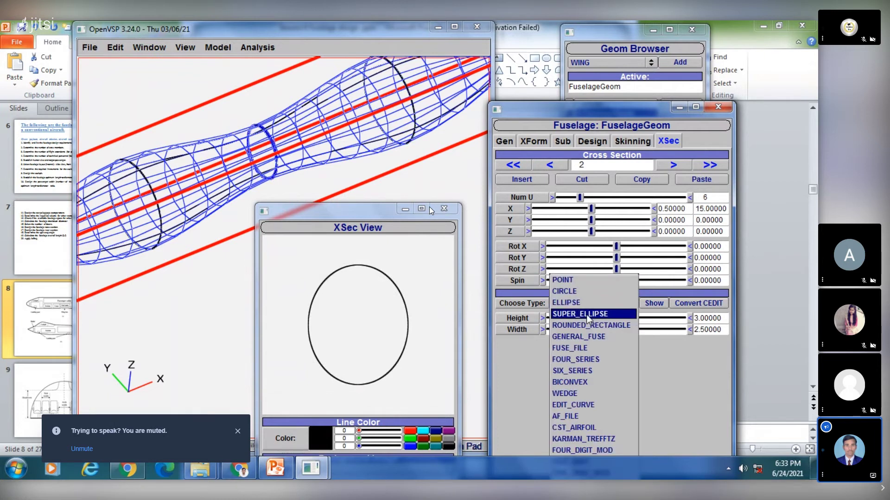
click(589, 350)
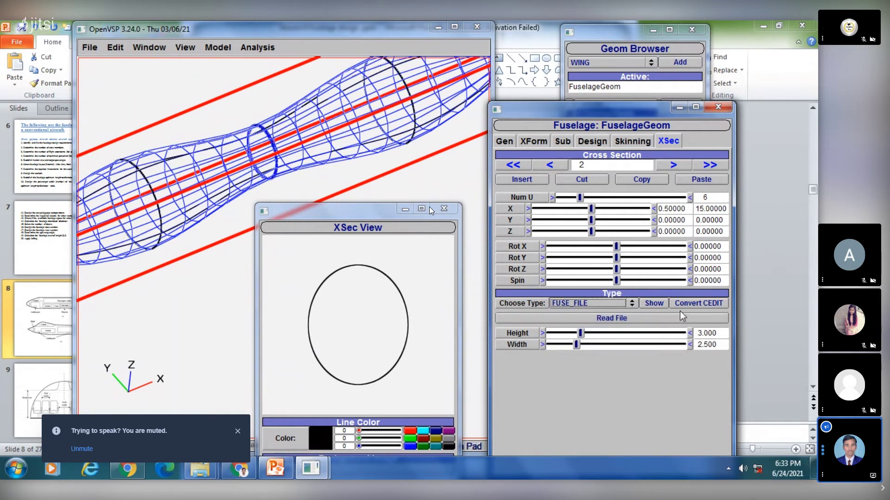
drag(719, 334, 683, 330)
text(4.)
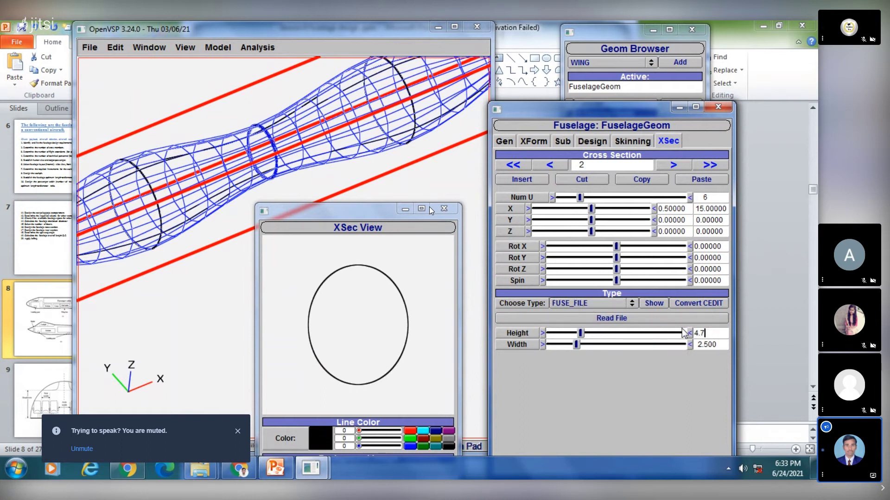
text(7)
key(Tab)
text(4.5)
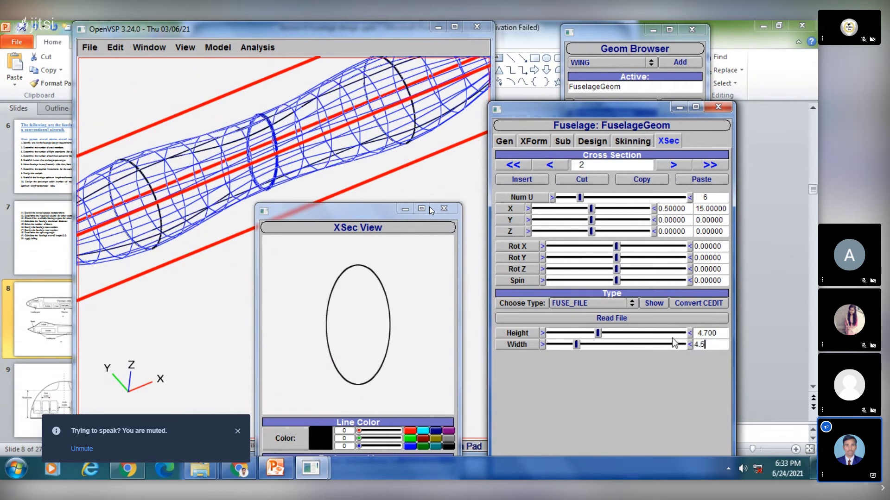
key(Return)
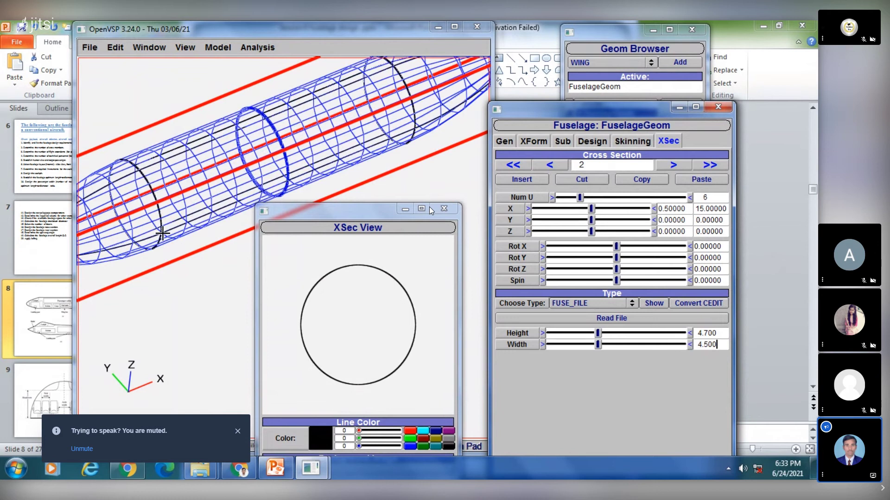
Step: Inspect the whole reshaped fuselage and show its profile in the left side view
click(163, 233)
scroll(163, 234, down, 4)
drag(163, 233, 179, 244)
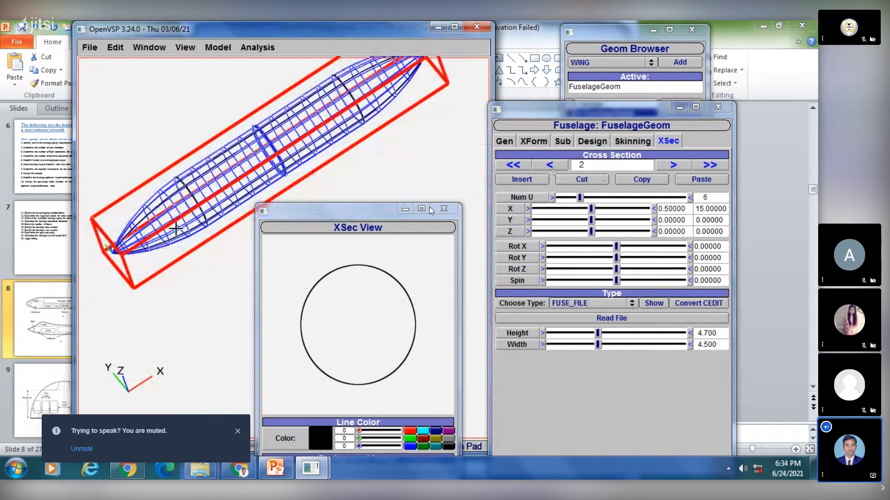
click(188, 51)
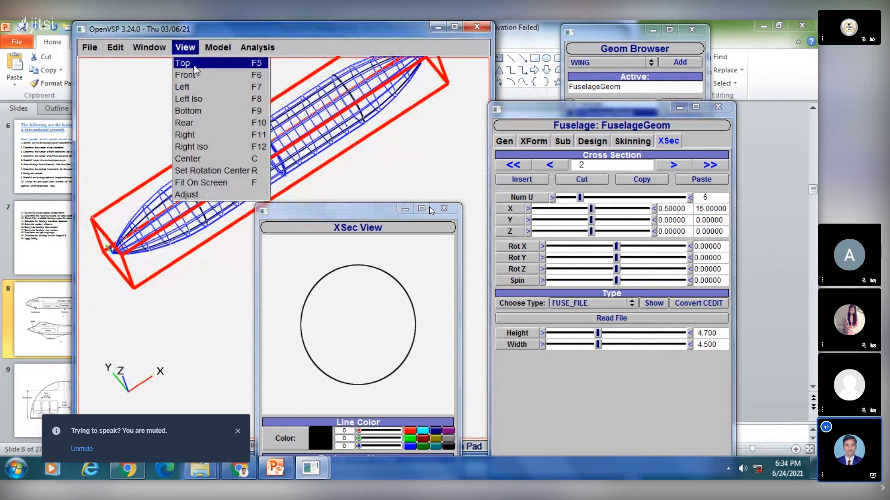
click(196, 85)
right_drag(382, 161, 221, 80)
scroll(259, 146, down, 2)
right_drag(285, 163, 250, 92)
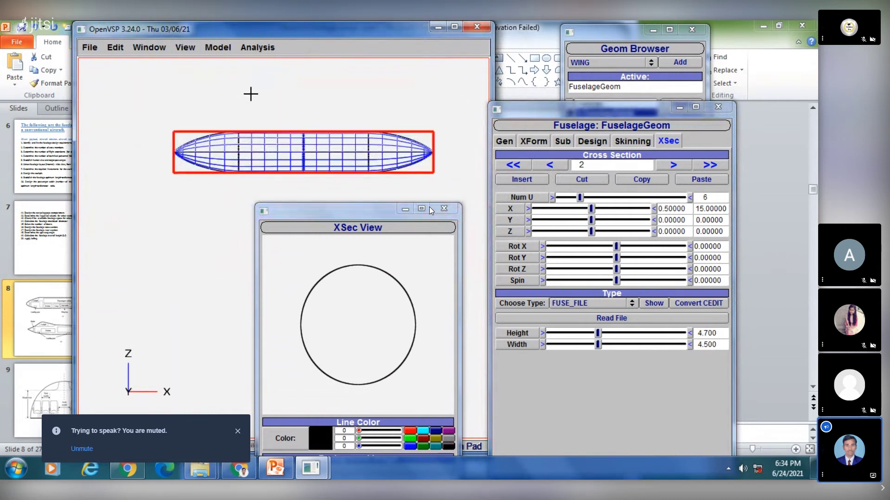
Step: Check the fuselage in the top and front views and return to the left side view
click(186, 47)
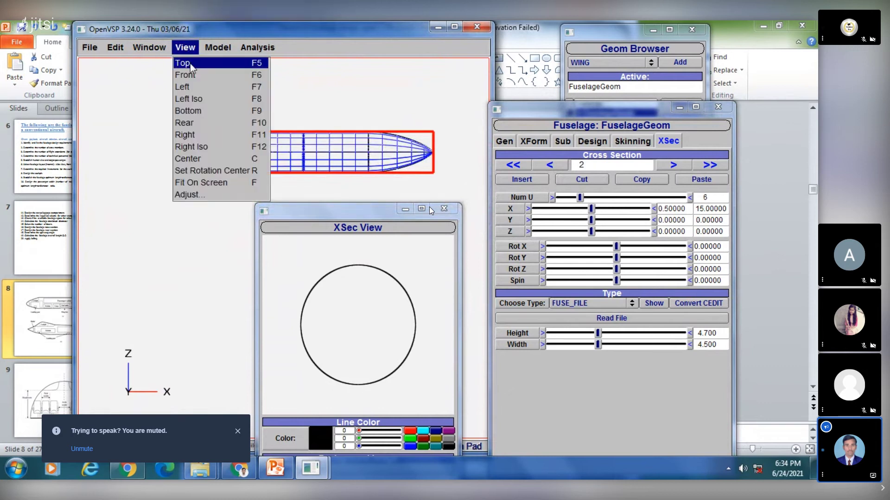
click(190, 63)
click(196, 48)
click(199, 75)
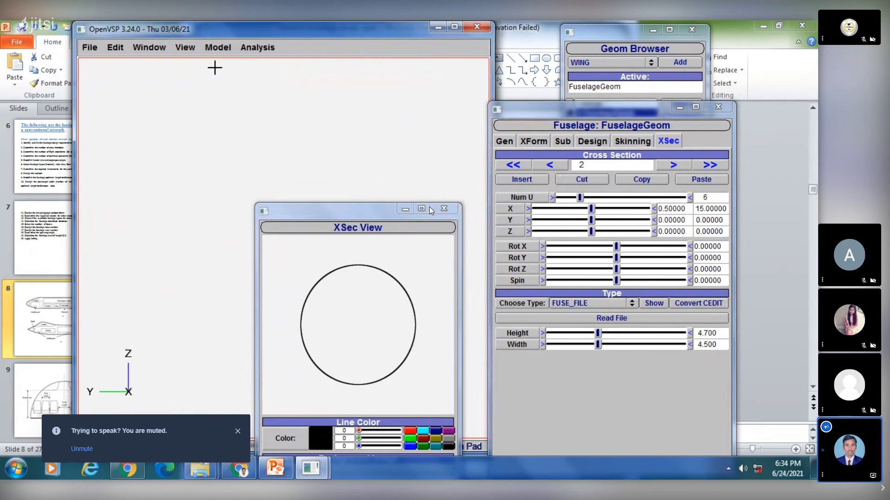
click(184, 48)
click(190, 87)
right_drag(327, 157, 240, 74)
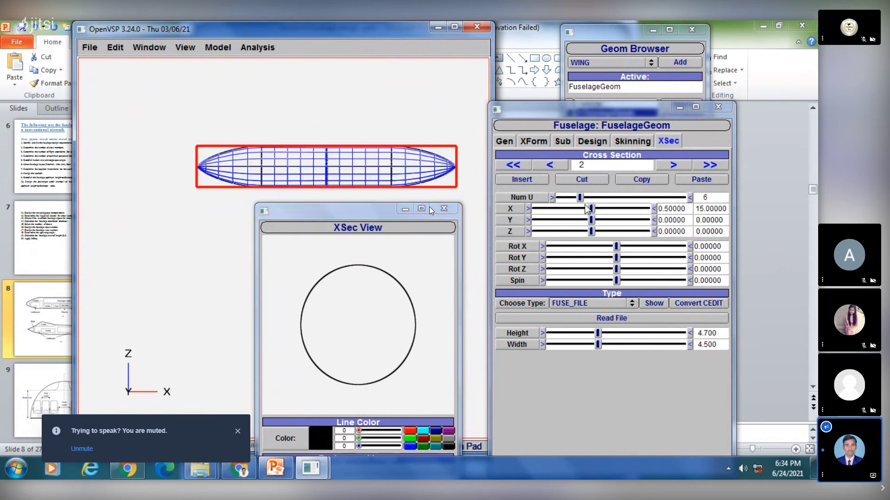
Step: Reduce cross section 1 to a height of about 3.474 and a width of about 2.705
click(556, 165)
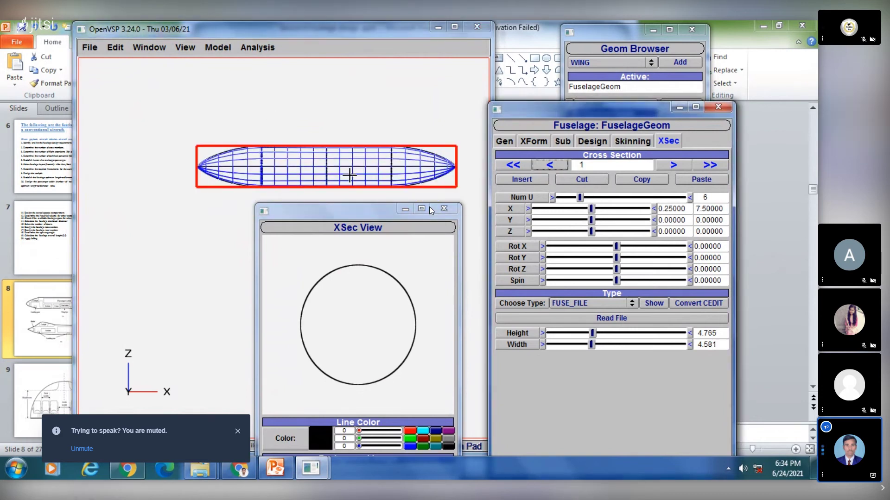
click(586, 334)
drag(587, 336, 573, 339)
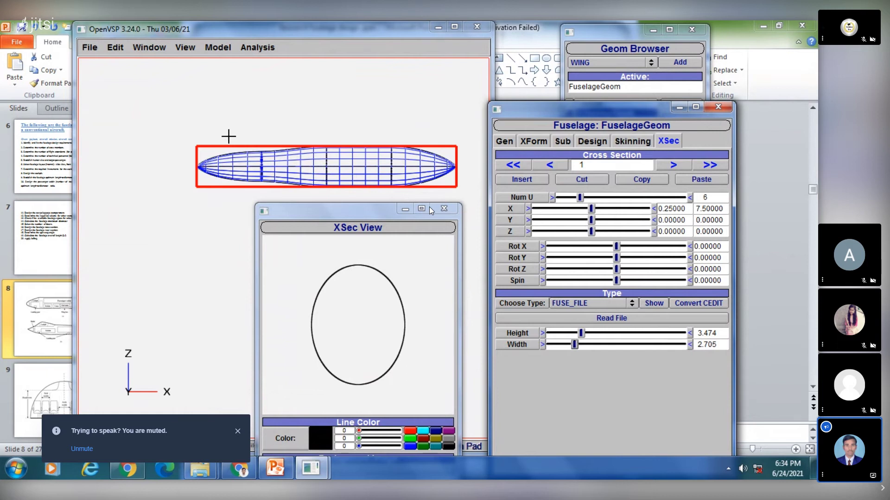
Step: Insert a series of additional cross sections between cross section 1 and the mid-fuselage section
click(246, 168)
drag(246, 168, 274, 179)
drag(396, 123, 349, 153)
right_drag(343, 124, 325, 193)
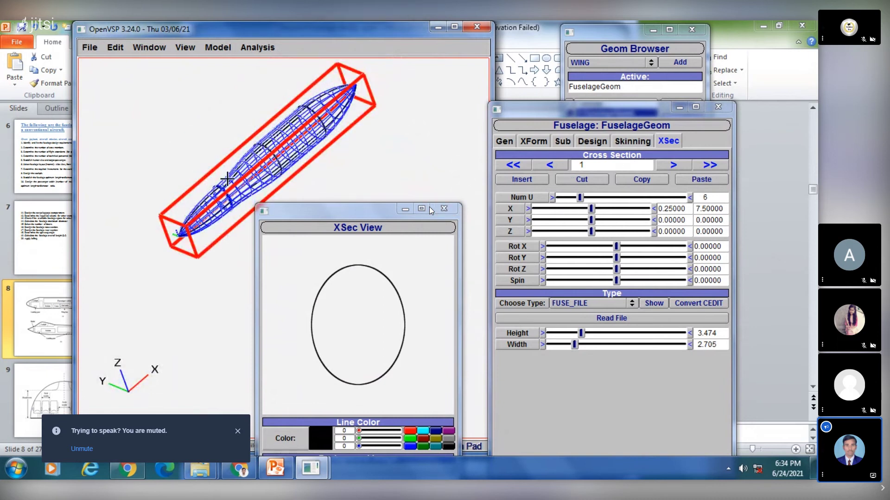
drag(219, 194, 238, 186)
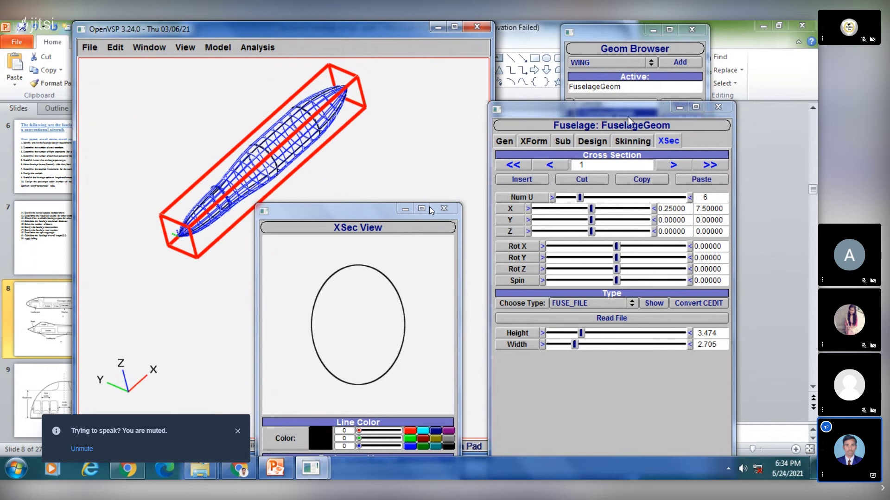
click(526, 181)
click(532, 179)
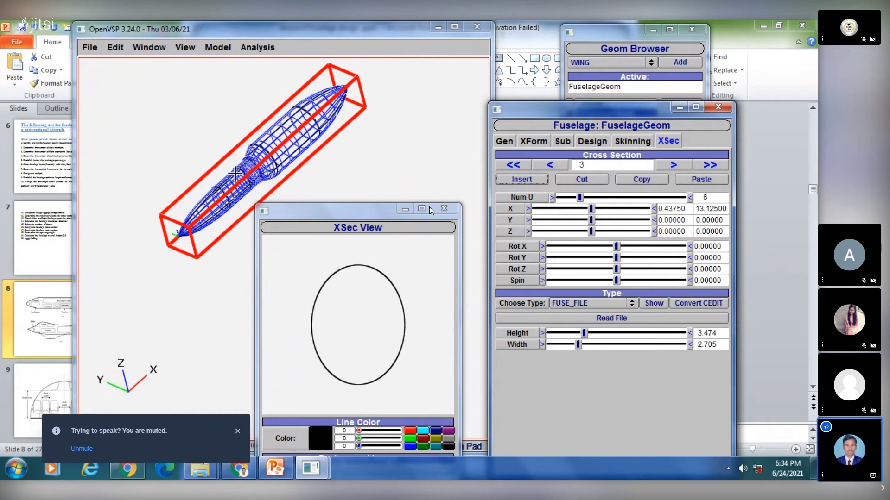
click(533, 178)
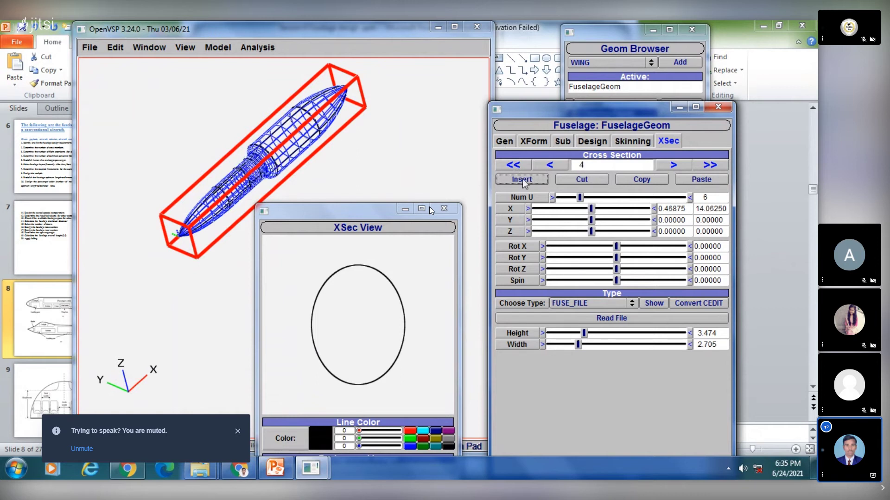
click(521, 181)
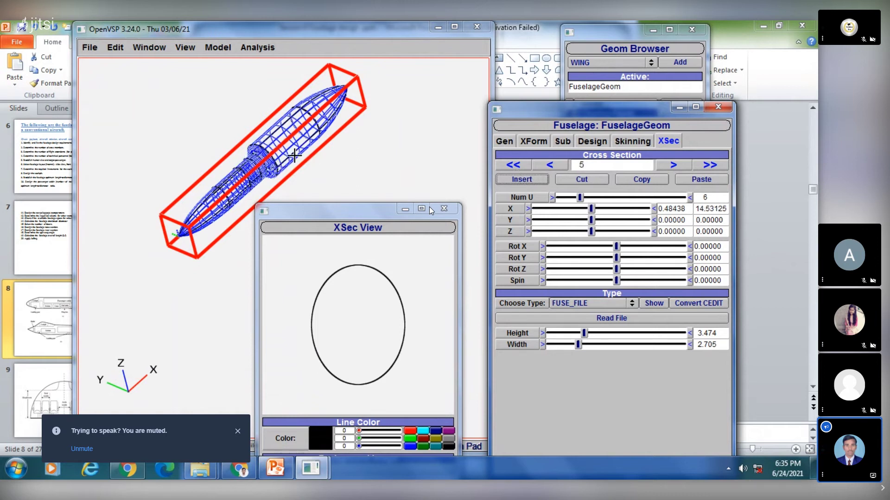
click(517, 180)
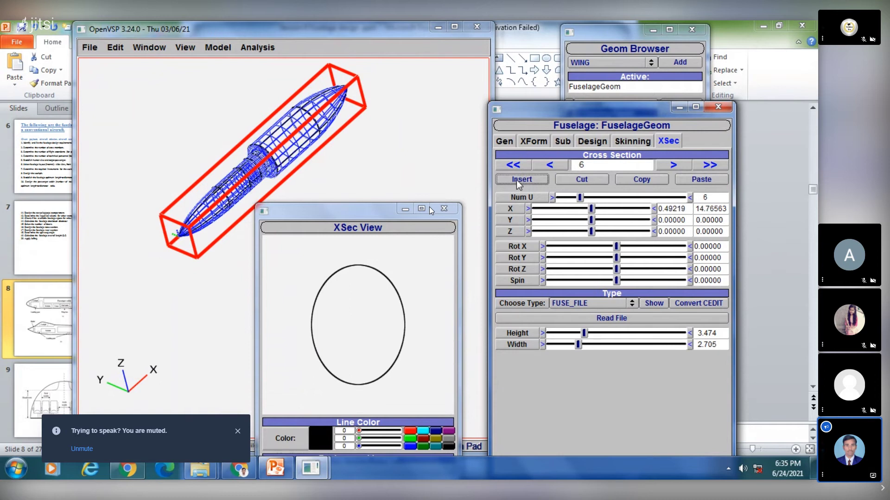
click(516, 180)
click(528, 180)
Step: Examine each fuselage cross section in sequence from section 0 at the nose to section 11 at the tail
click(557, 164)
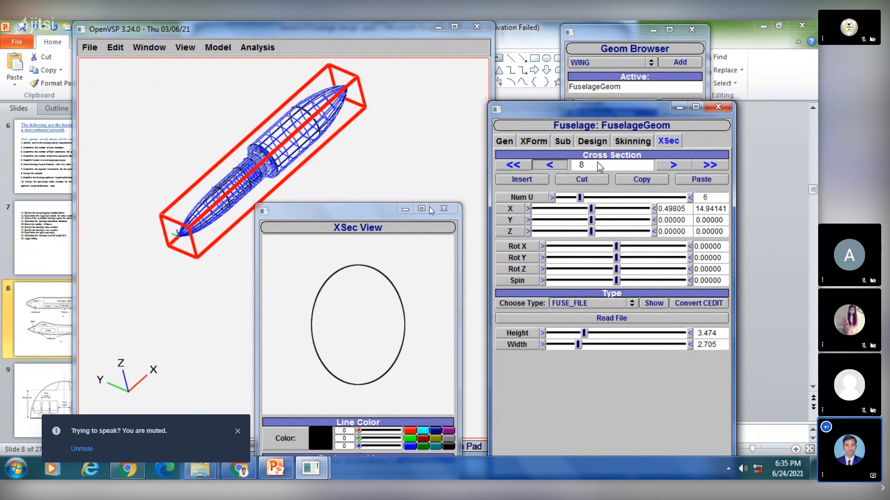
click(672, 166)
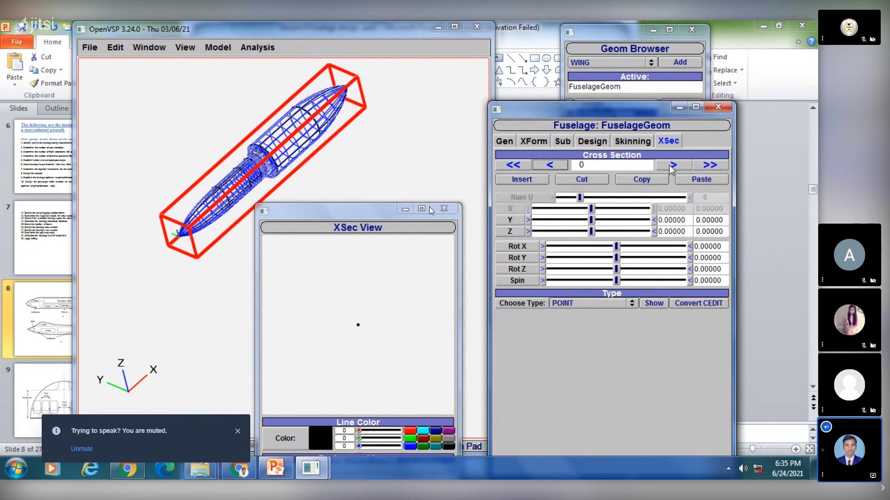
click(672, 166)
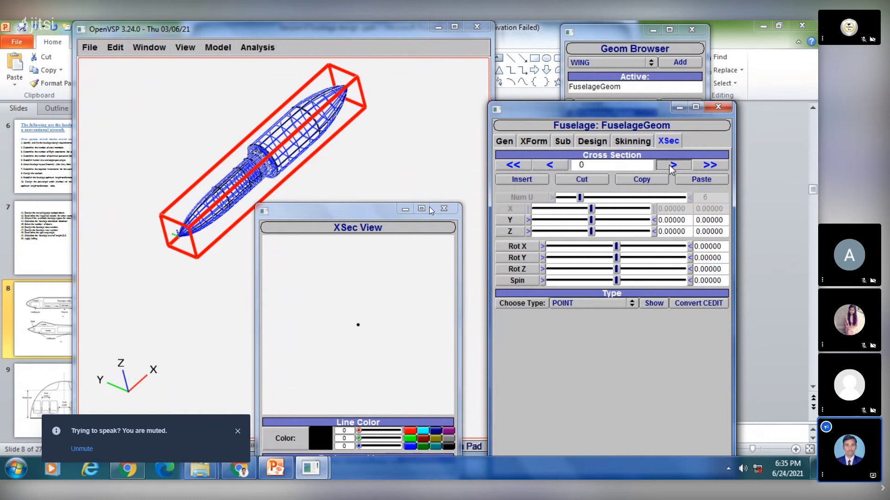
click(672, 166)
click(672, 166)
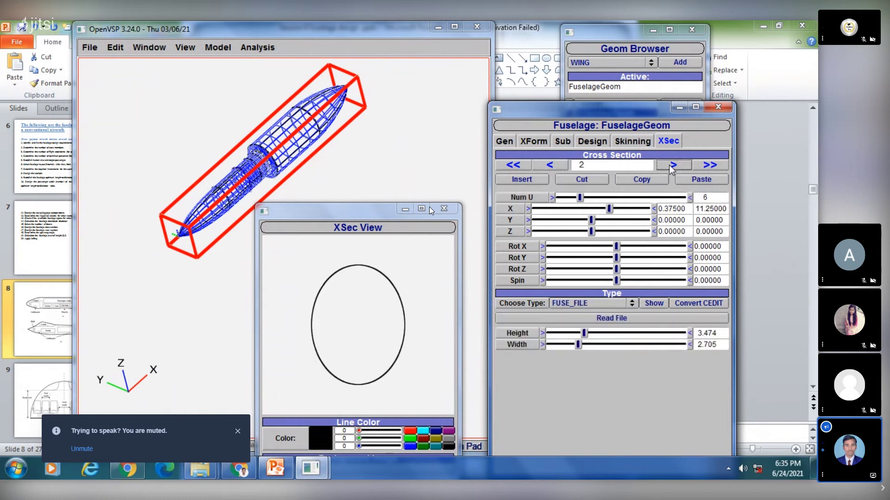
click(672, 166)
click(672, 166)
click(672, 166)
click(672, 166)
click(672, 166)
click(672, 165)
click(672, 166)
click(672, 166)
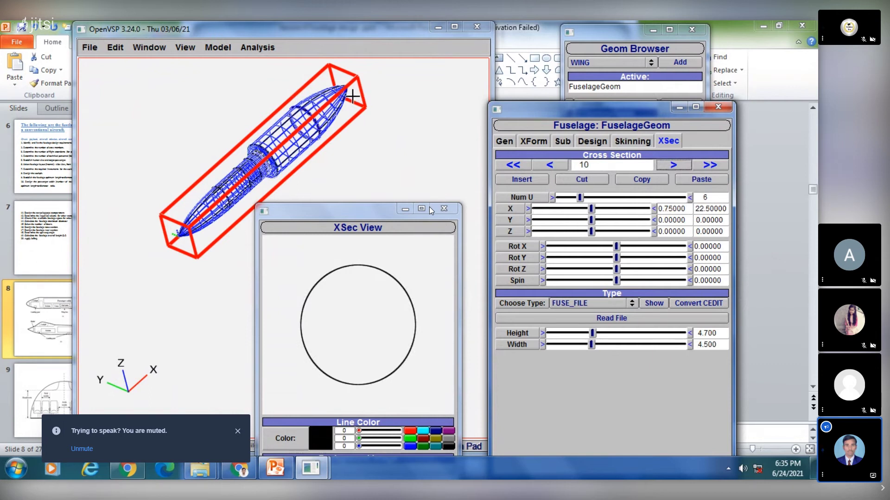
click(673, 165)
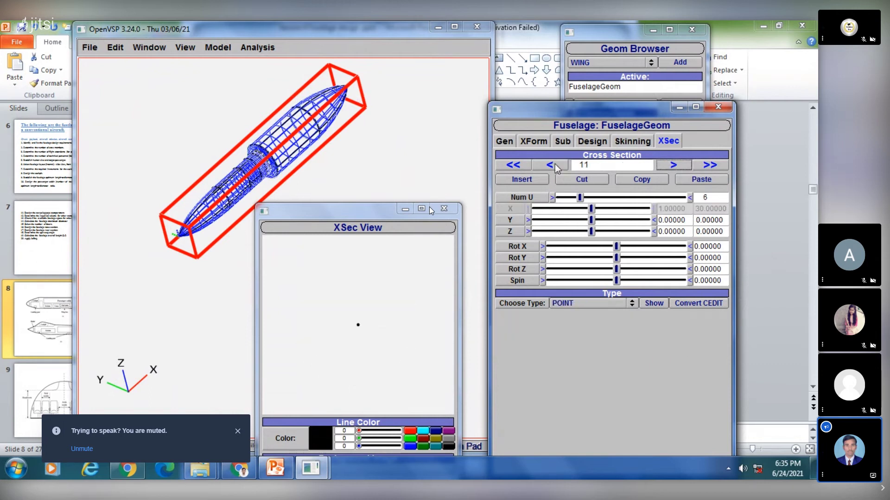
click(674, 168)
click(349, 107)
drag(349, 108, 197, 166)
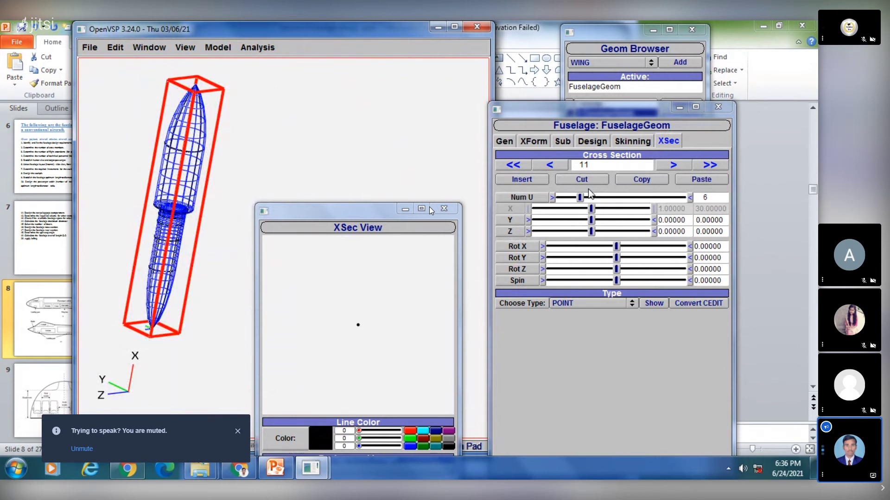
Step: Switch to the PowerPoint fuselage design presentation and view slide 4 on fuselage types and the seating layouts on slide 10
click(276, 469)
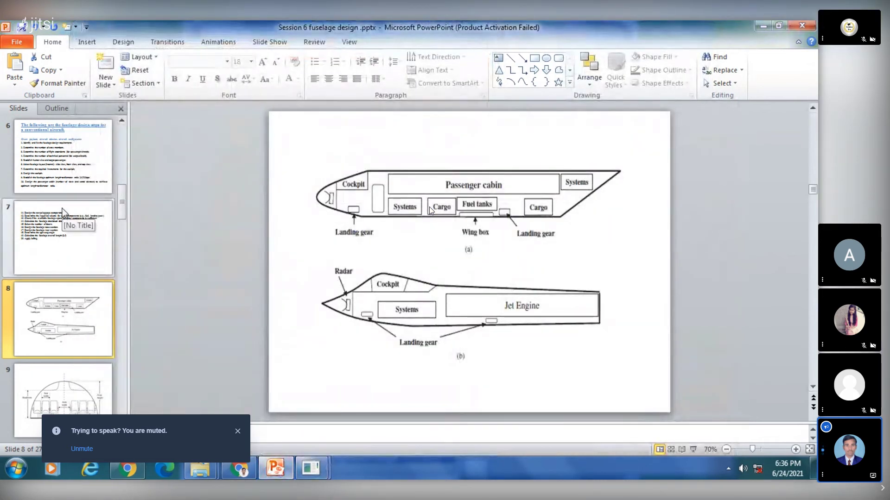
scroll(64, 213, up, 3)
click(77, 249)
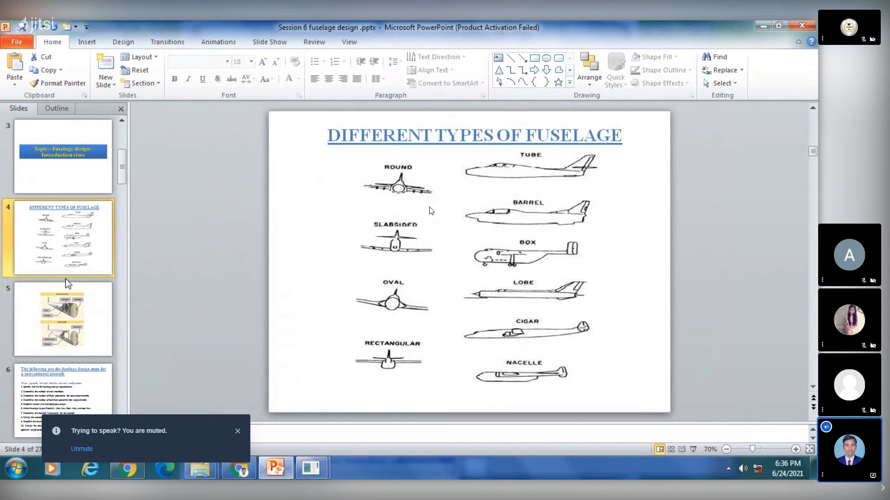
scroll(65, 279, down, 5)
click(67, 177)
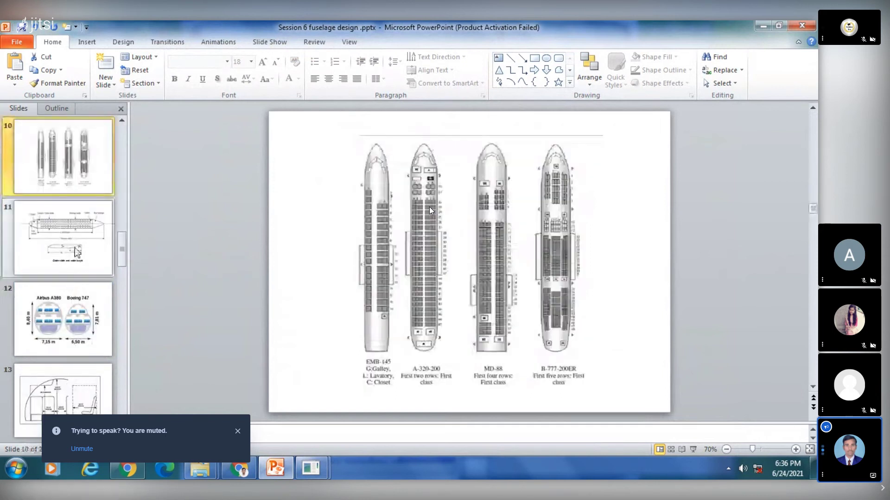
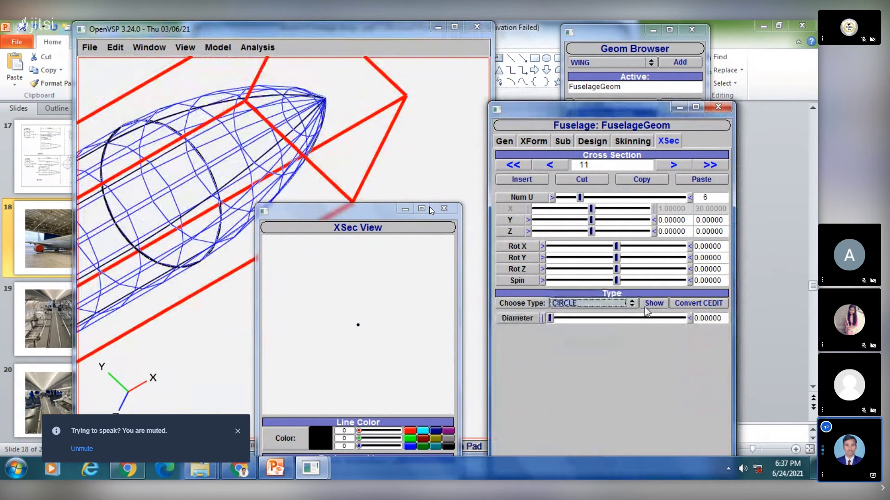
Step: Enlarge the diameter of the circular end cross section 11 to about 4.163 and inspect the blunt tail along the fuselage
click(553, 317)
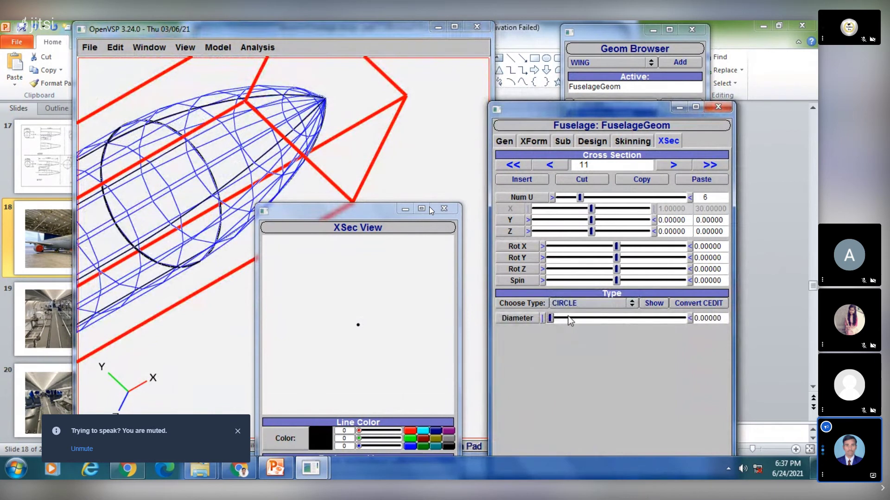
drag(556, 317, 567, 318)
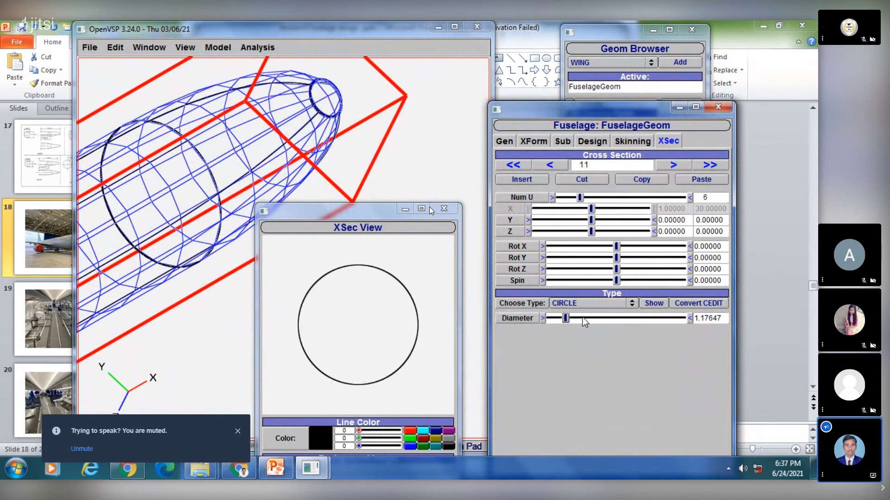
click(602, 318)
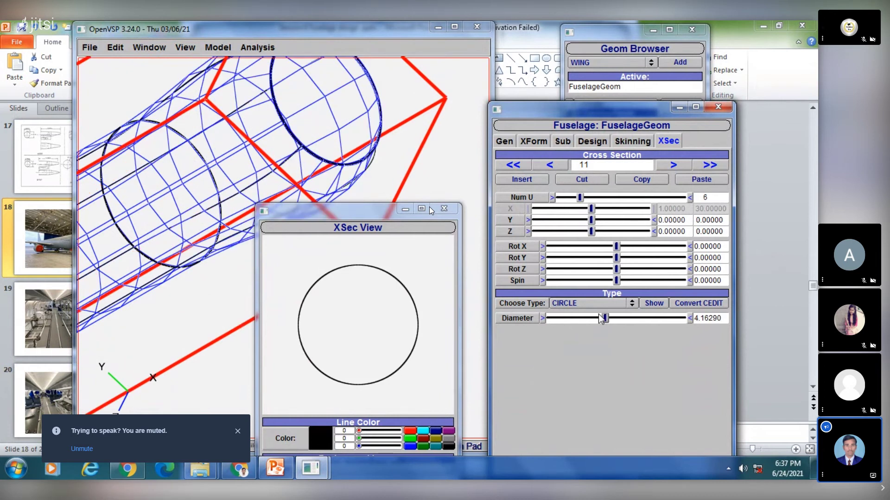
scroll(292, 137, down, 3)
drag(201, 167, 407, 167)
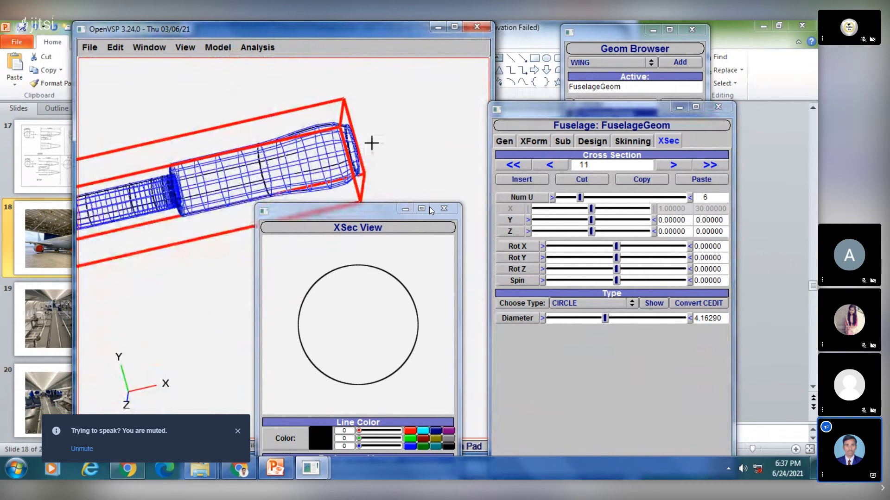
drag(371, 143, 232, 150)
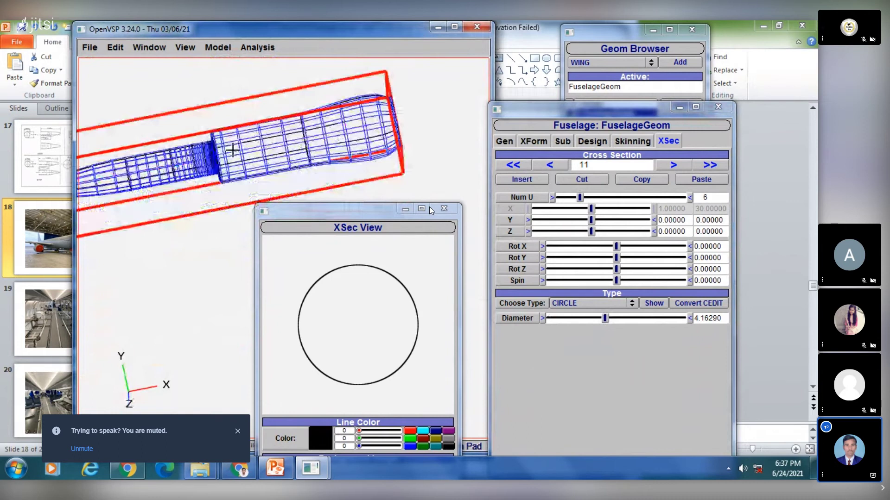
drag(232, 150, 301, 153)
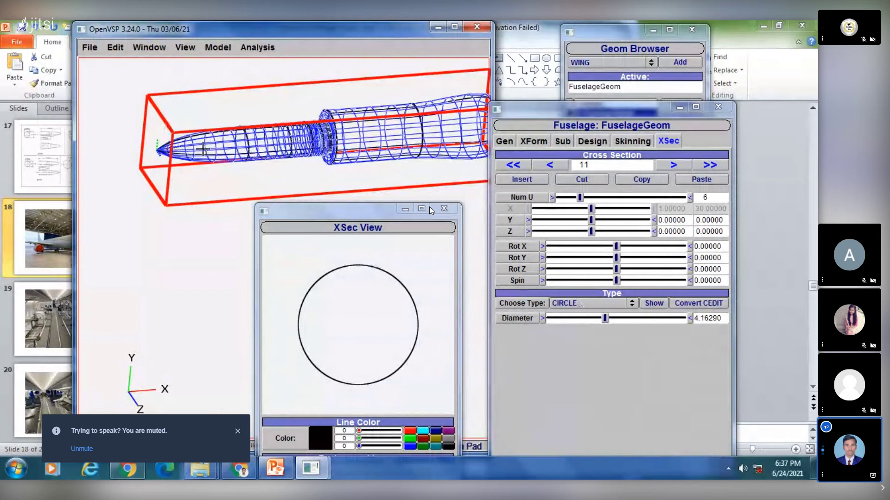
right_drag(264, 142, 221, 149)
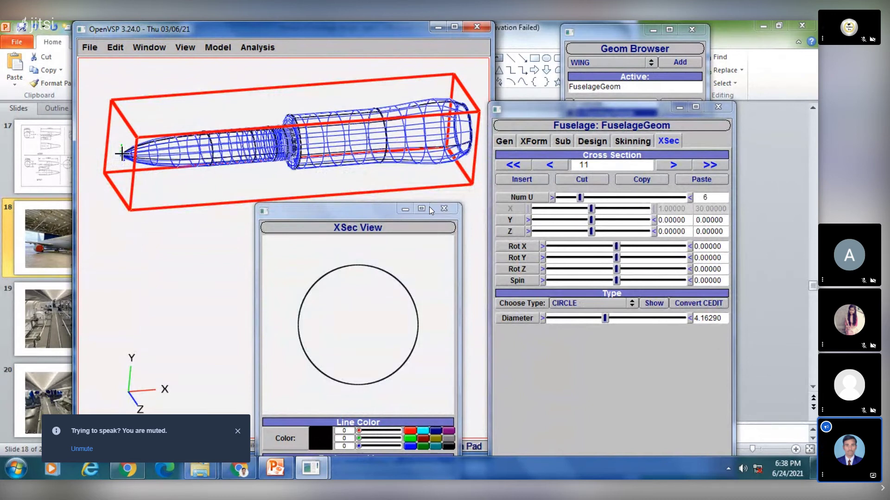
Step: Change the type of end cross section 11 to POINT and go back to cross section 8
click(579, 301)
click(581, 301)
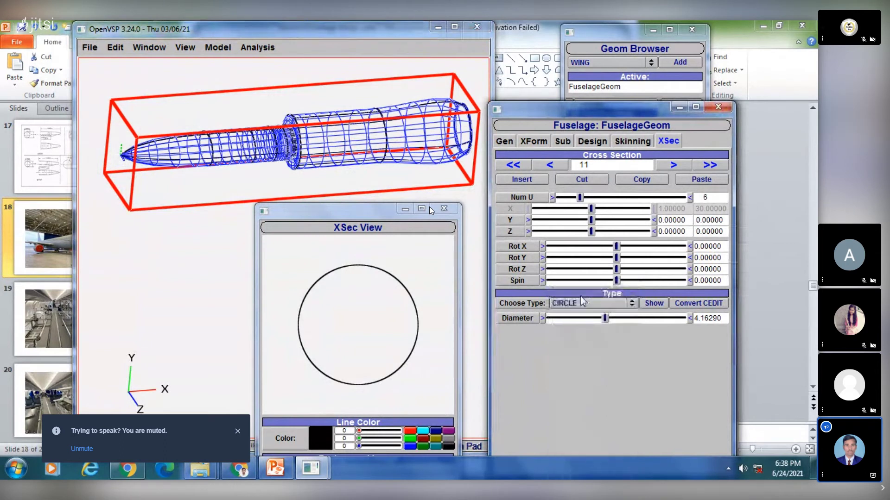
drag(583, 302, 581, 294)
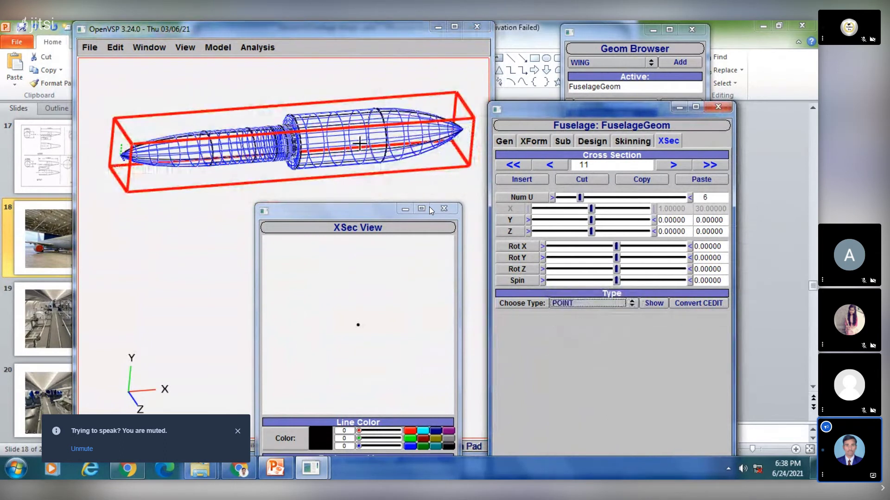
right_drag(359, 144, 325, 146)
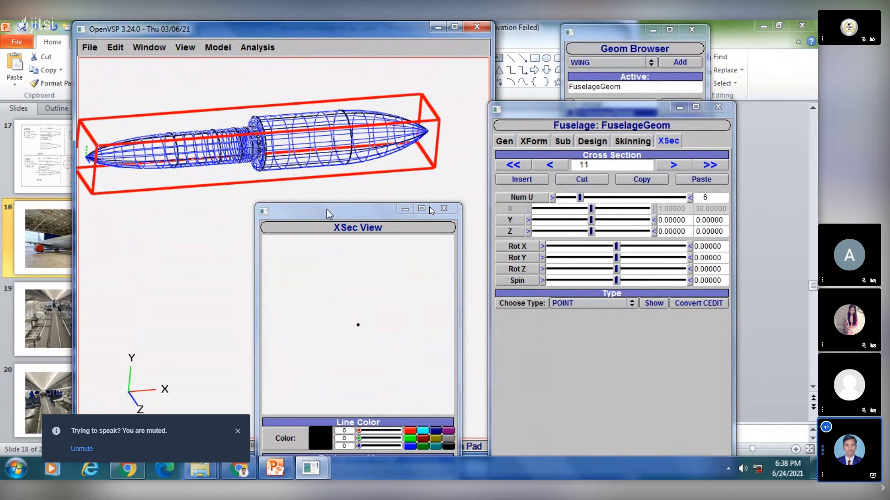
drag(326, 210, 294, 202)
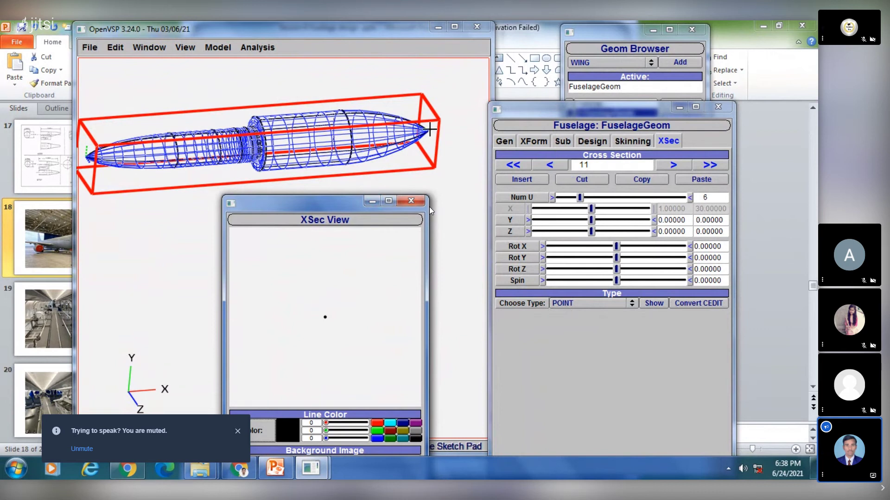
click(550, 165)
click(550, 166)
click(550, 166)
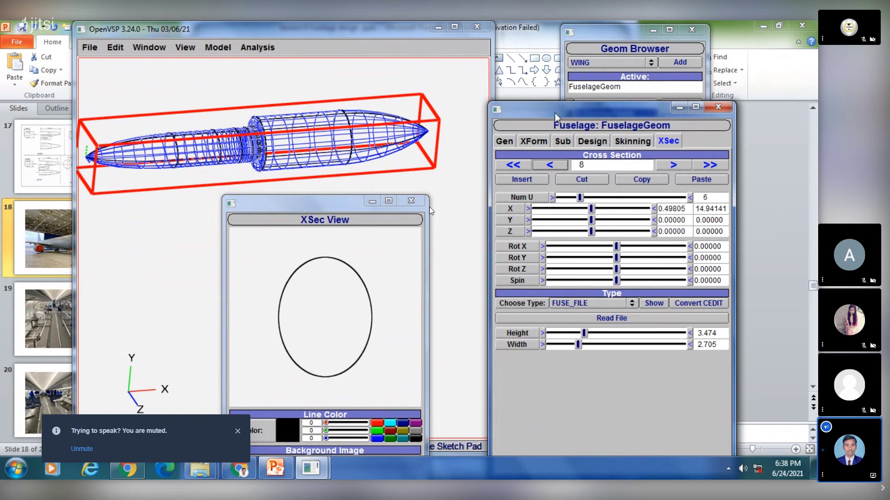
Step: Delete the modified fuselage from the vehicle and add a new FUSELAGE component in its place
drag(555, 113, 580, 125)
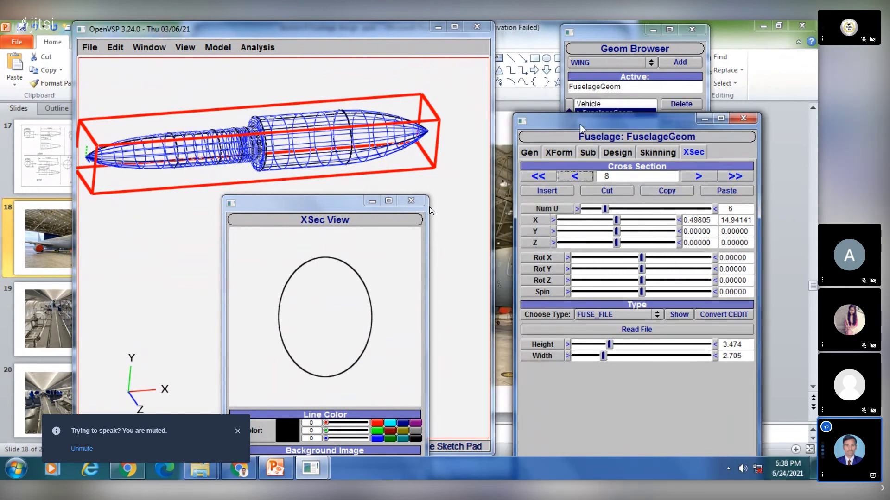
click(682, 104)
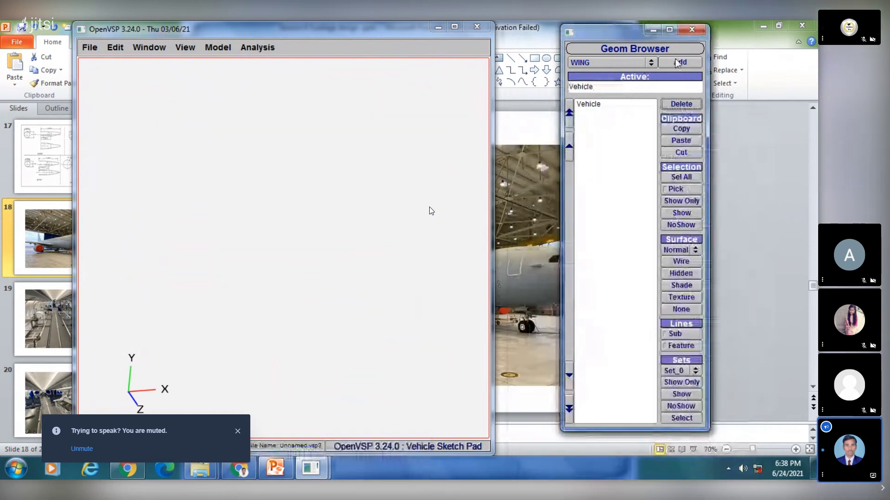
click(612, 62)
click(615, 52)
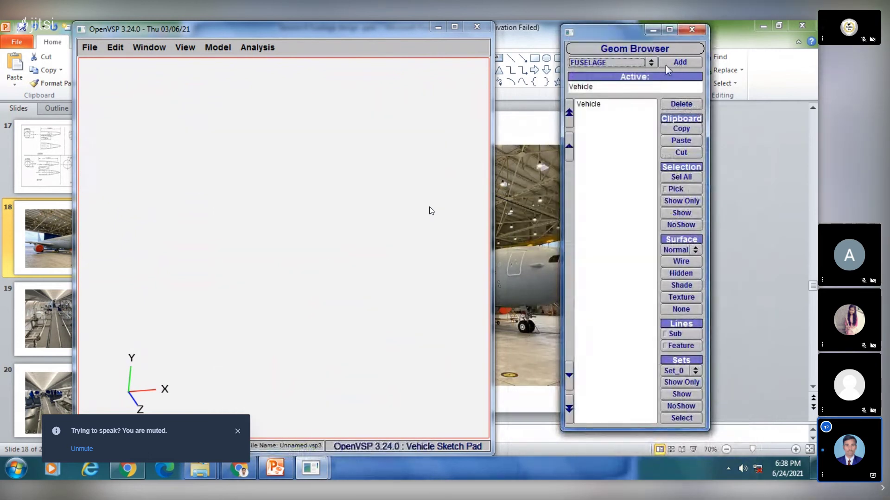
click(680, 62)
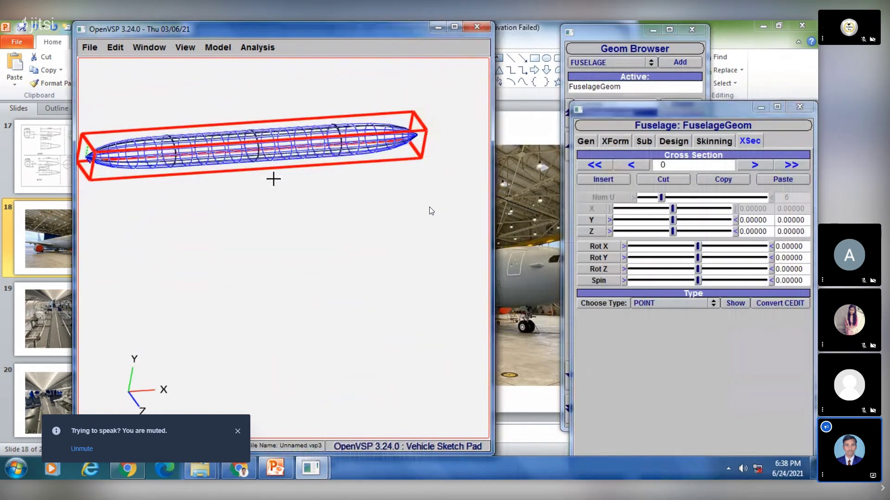
drag(274, 179, 310, 216)
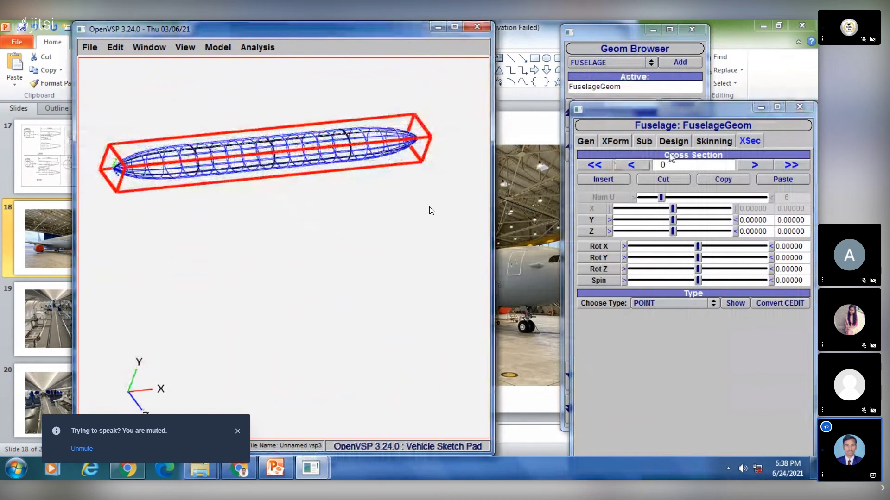
Step: Shift cross section 3 of the new fuselage slightly aft to an X position of about 0.757 (22.703)
click(753, 165)
click(752, 166)
click(752, 166)
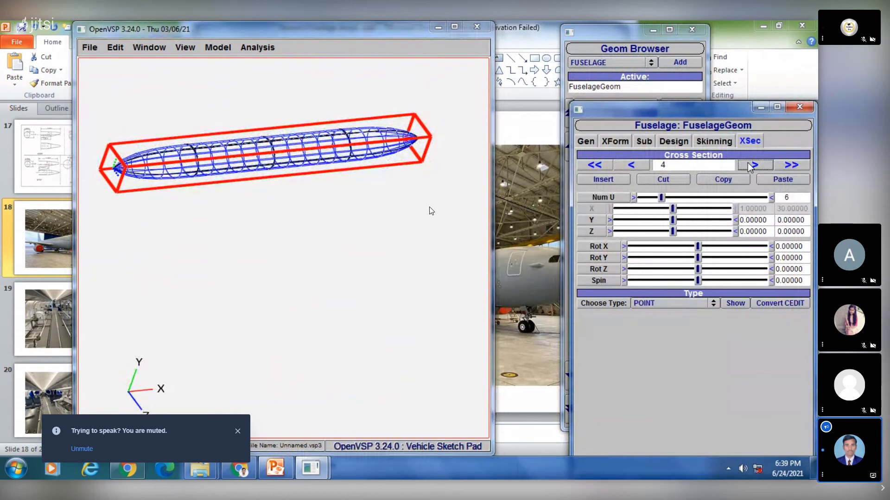
click(643, 167)
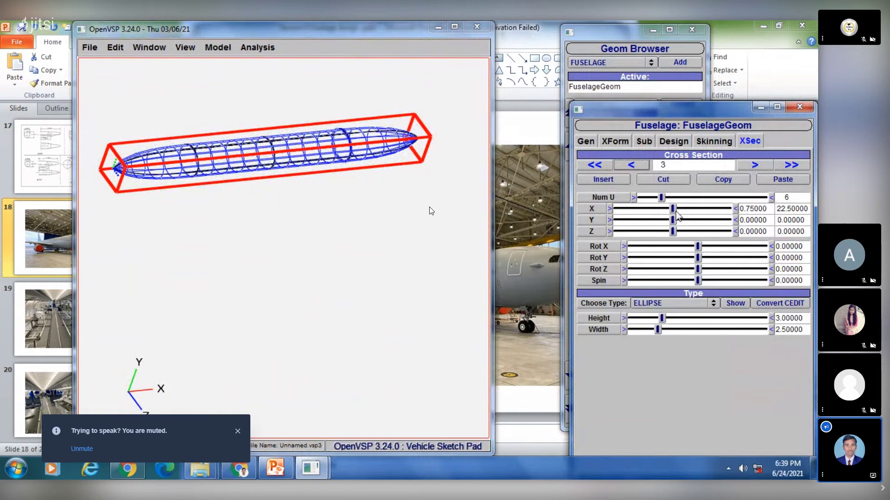
mouse_move(684, 213)
mouse_down()
mouse_move(695, 209)
mouse_move(635, 206)
mouse_move(676, 203)
mouse_up()
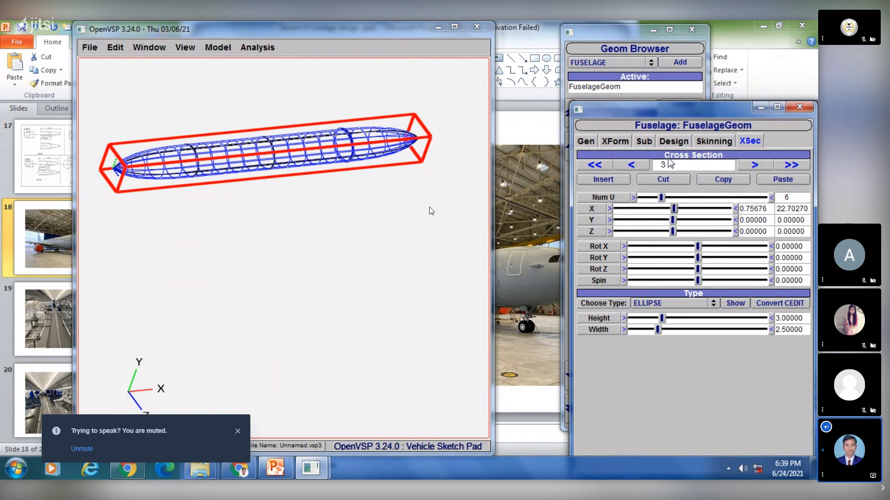
Step: Compare cross sections 1, 2 and 3 of the new fuselage and return to cross section 3
click(643, 167)
click(643, 167)
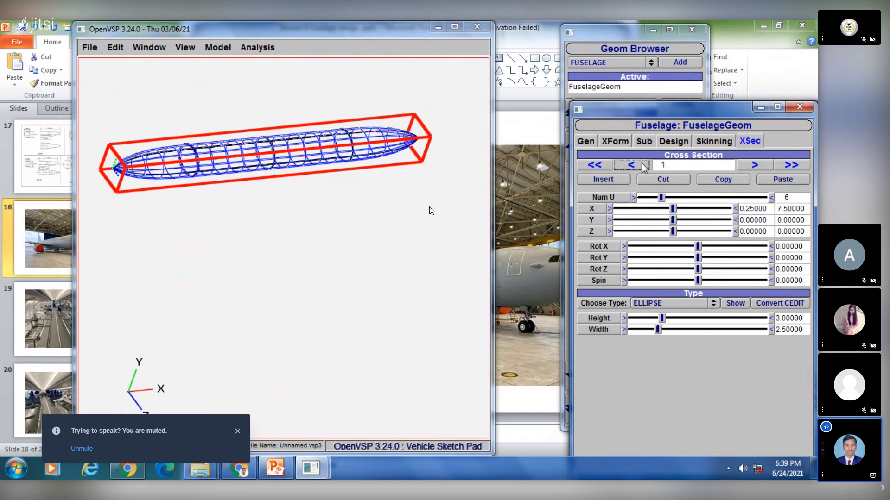
click(755, 164)
click(755, 165)
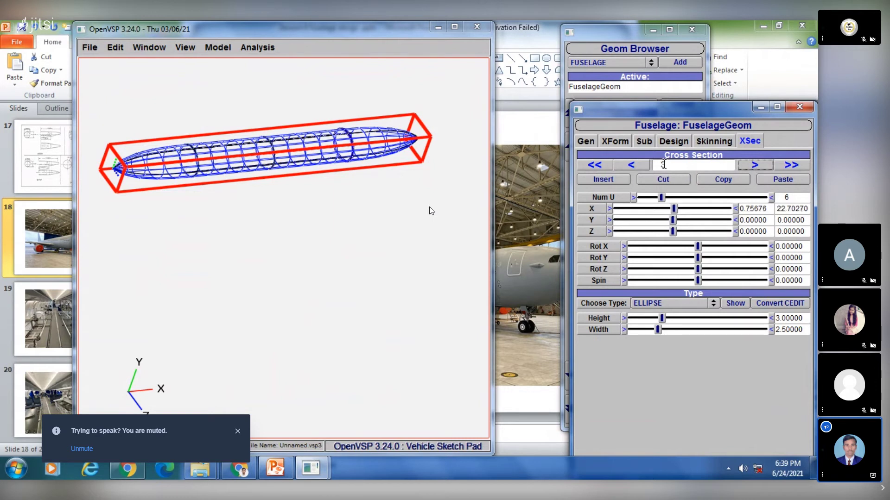
click(639, 165)
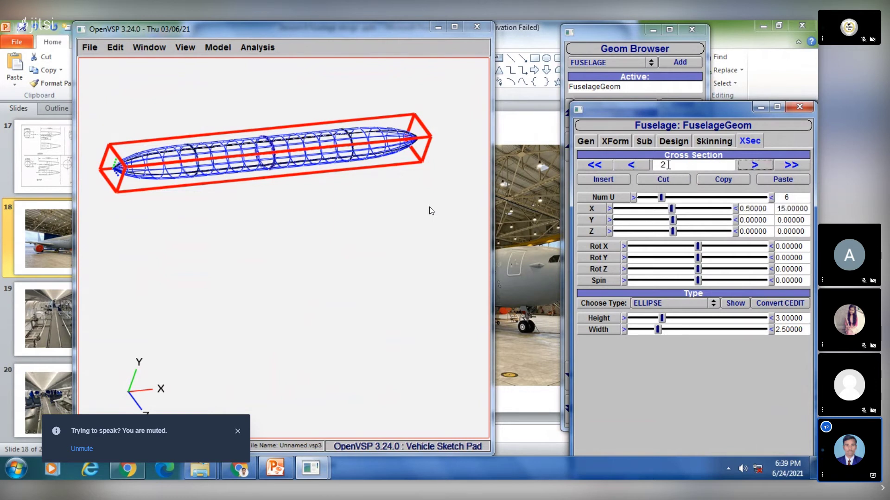
click(755, 166)
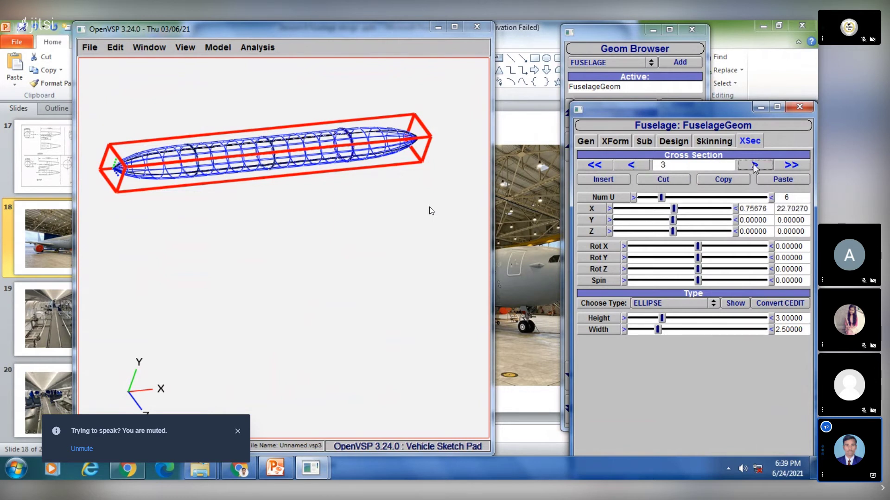
Step: Look through cross sections 4, 2 and 1 of the fuselage and return to cross section 2
click(755, 166)
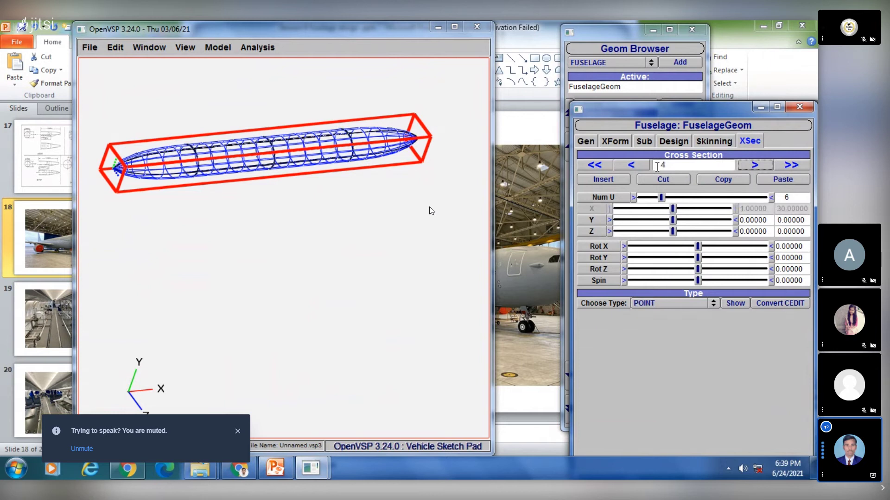
click(638, 166)
click(639, 165)
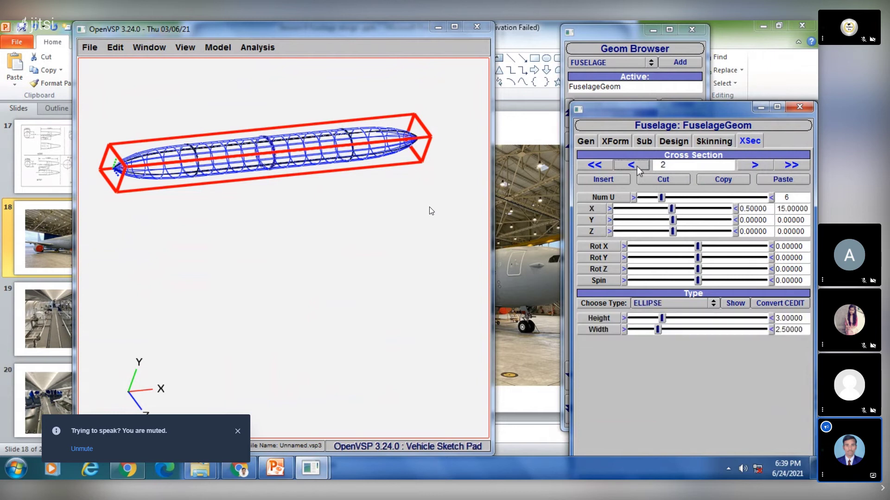
click(638, 166)
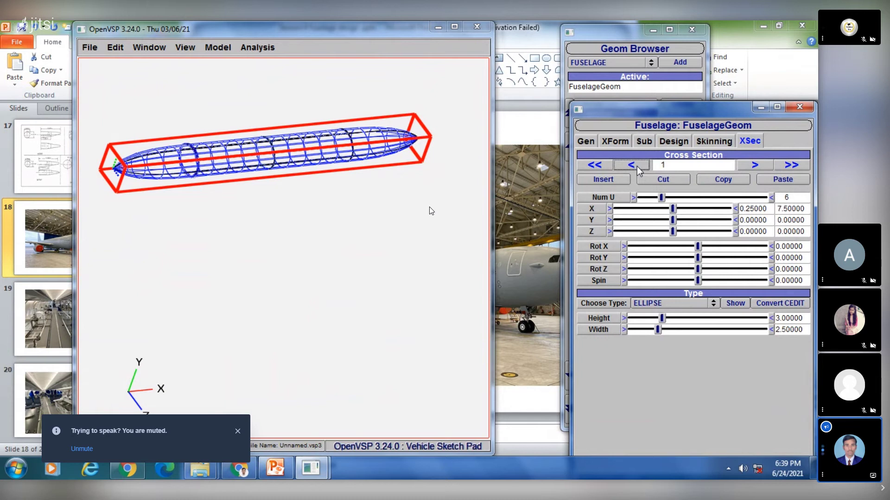
click(755, 165)
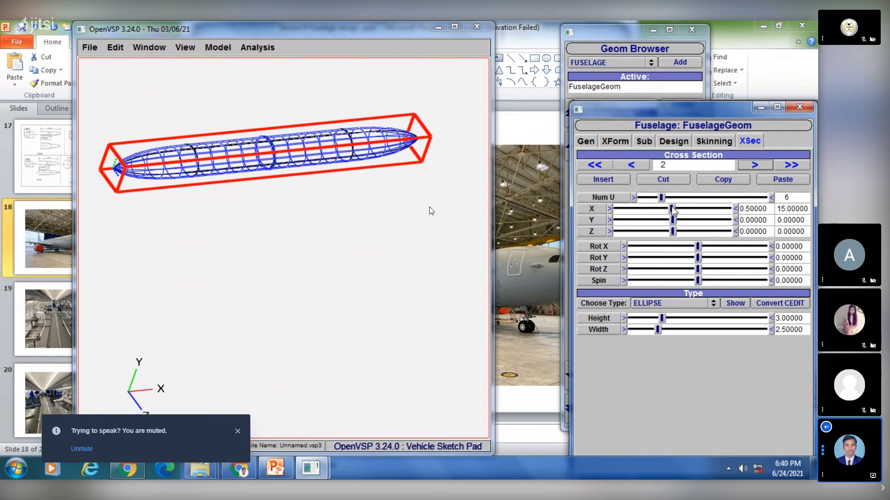
Step: Move cross section 2 forward to an X position of about 0.395, and offset it vertically up and down, ending at Y about 0.157
drag(673, 210, 649, 210)
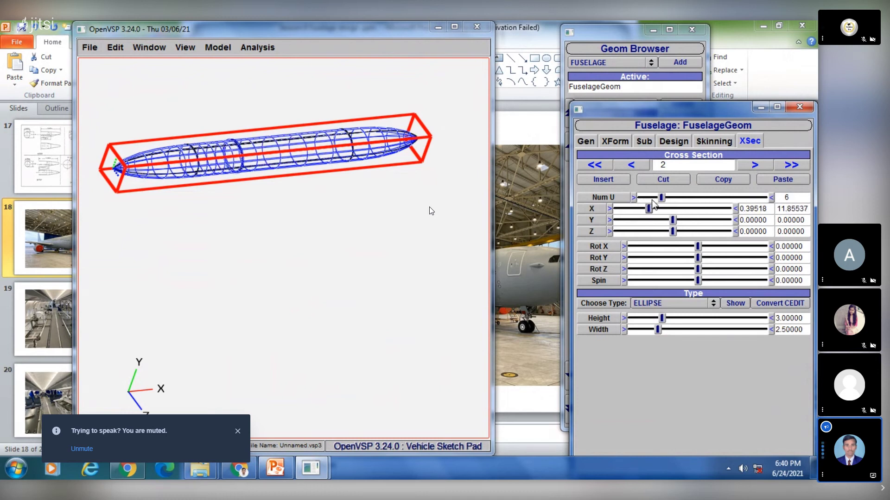
drag(673, 220, 681, 190)
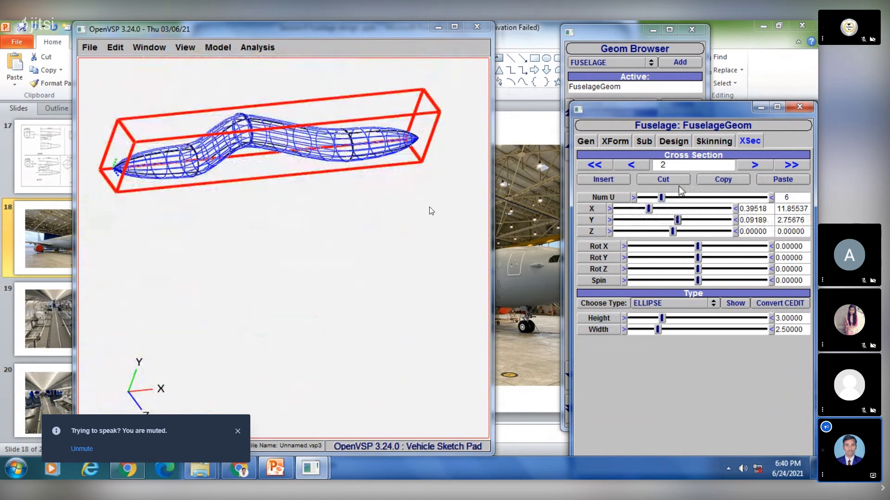
mouse_move(678, 220)
mouse_down()
mouse_move(649, 220)
mouse_move(690, 220)
mouse_move(653, 219)
mouse_move(682, 220)
mouse_up()
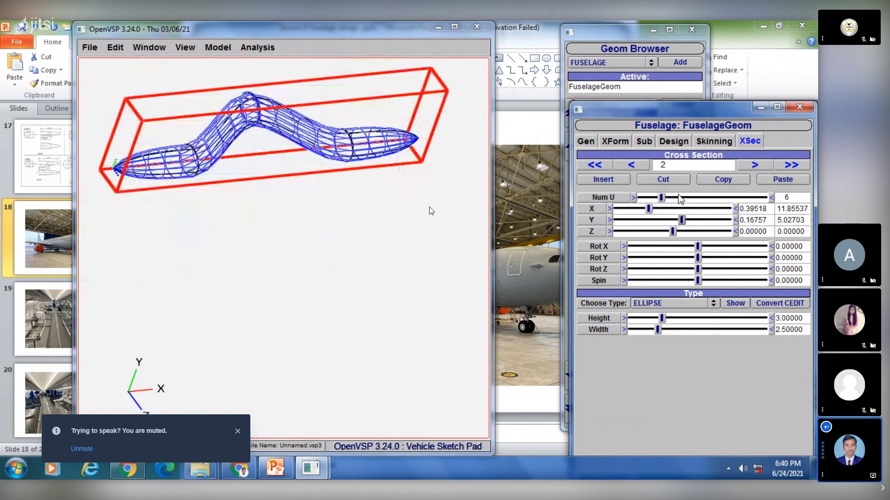
drag(681, 220, 683, 181)
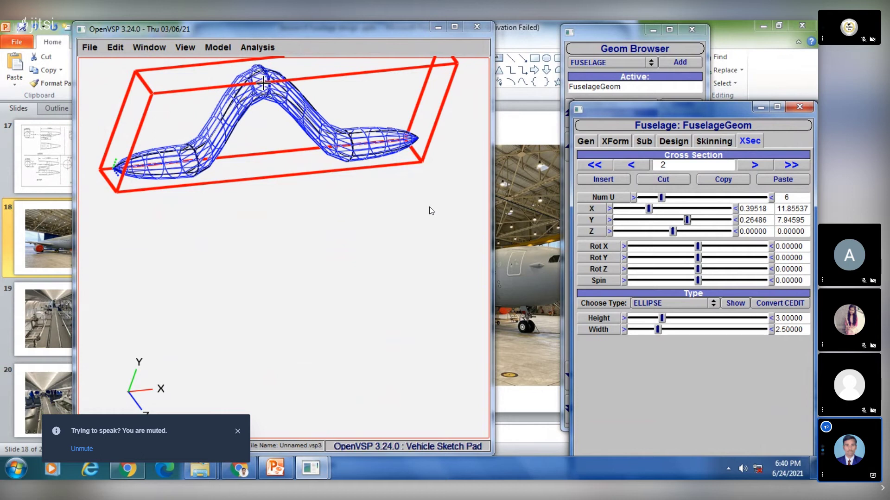
drag(688, 221, 624, 221)
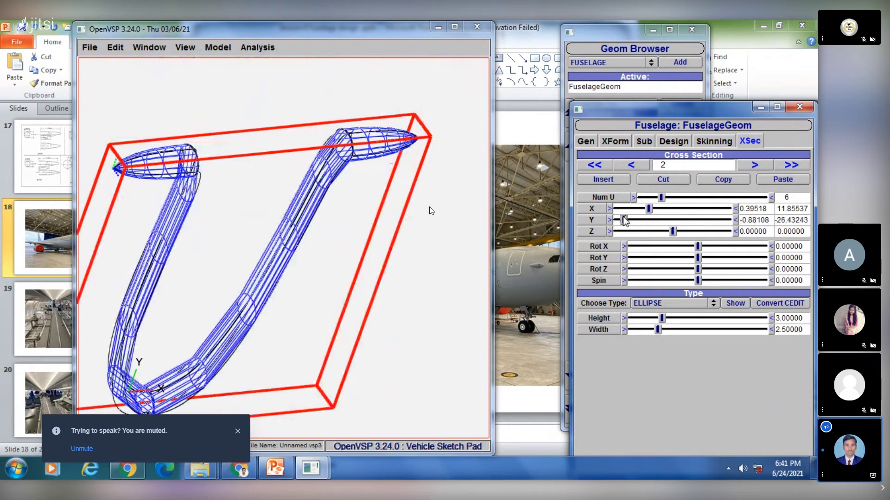
drag(625, 221, 681, 221)
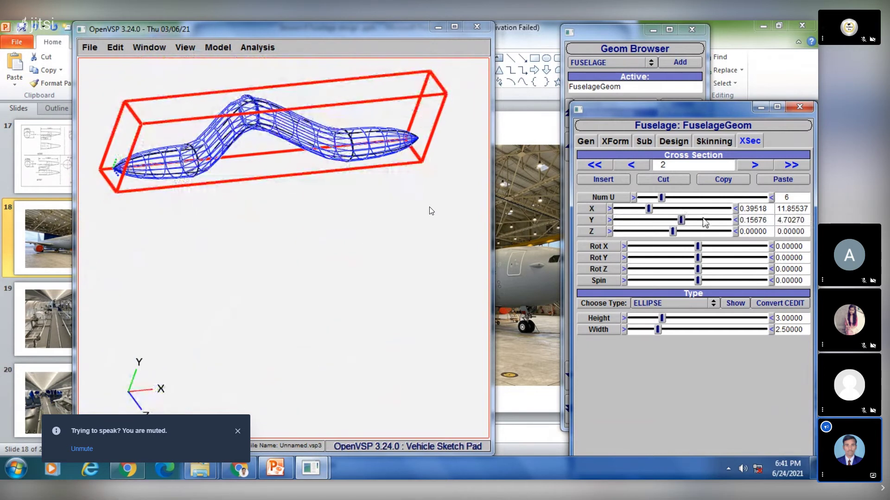
Step: Offset cross section 2 sideways to both sides, ending at a Z position of about -0.232, and inspect the bent fuselage
click(674, 230)
drag(673, 231, 699, 232)
drag(90, 185, 323, 231)
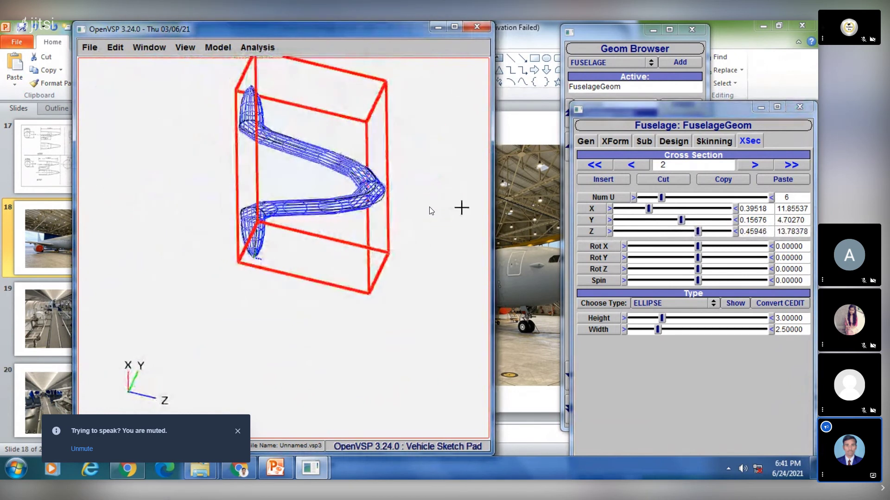
drag(661, 233, 662, 235)
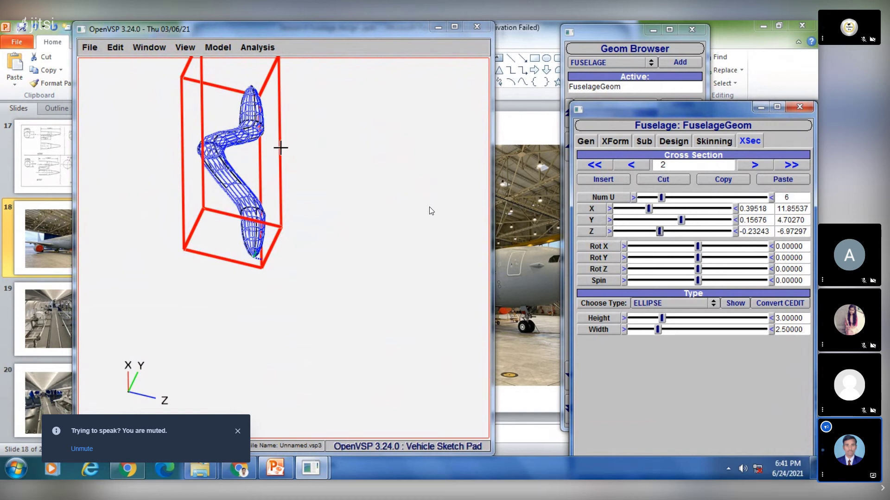
drag(280, 145, 593, 65)
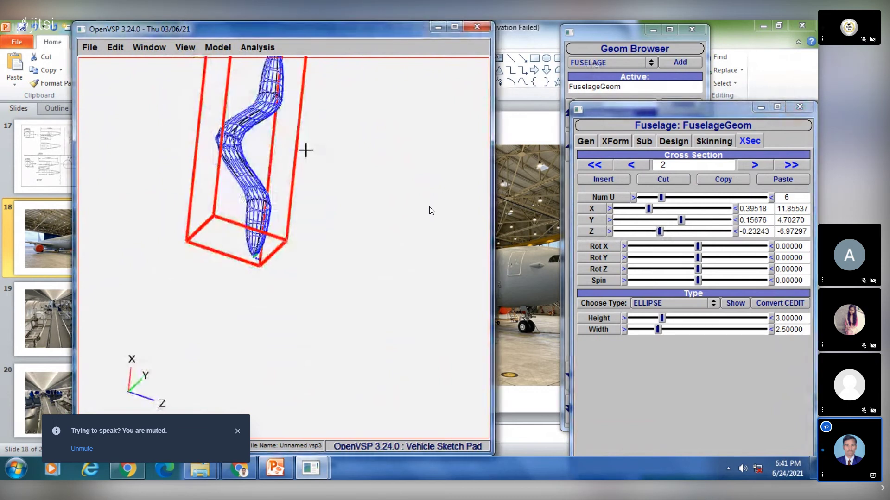
drag(298, 221, 325, 152)
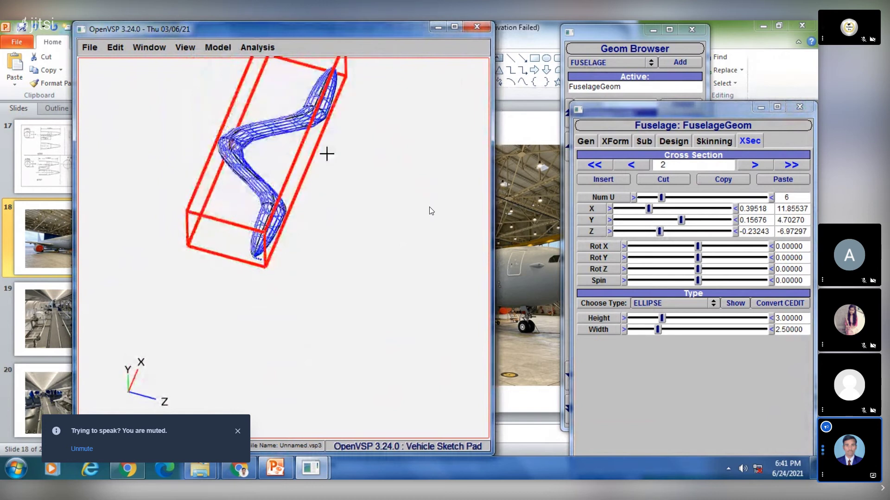
mouse_move(344, 187)
mouse_down()
mouse_move(298, 260)
mouse_move(317, 200)
mouse_move(347, 198)
mouse_up()
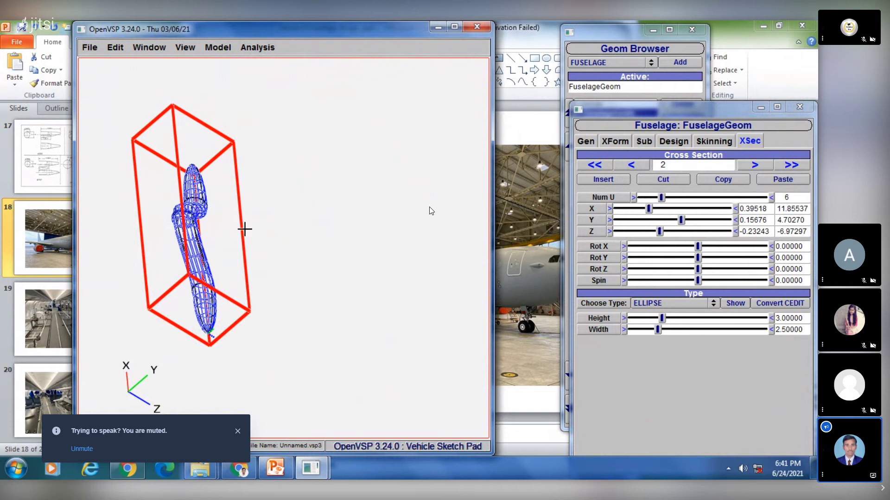
drag(244, 229, 259, 218)
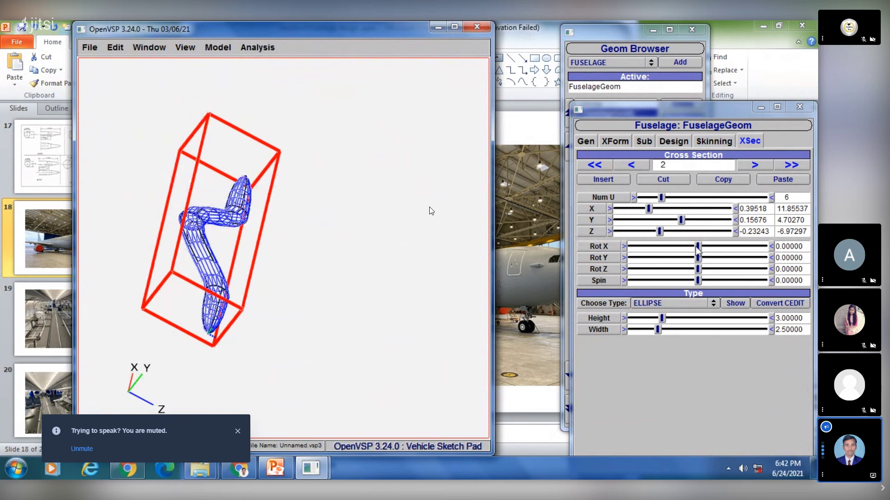
Step: Rotate cross section 2 about the X axis by about 53.3 degrees and examine the twisted mesh closely
drag(697, 248, 737, 262)
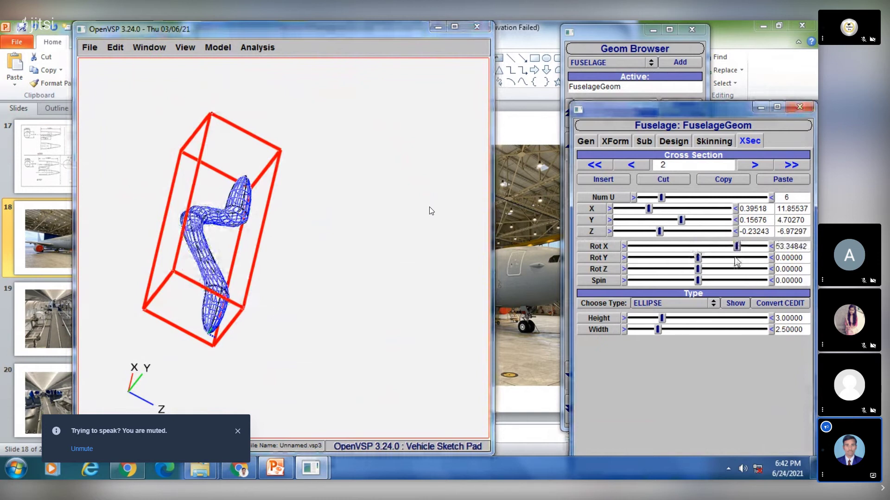
scroll(278, 215, up, 3)
drag(279, 215, 293, 211)
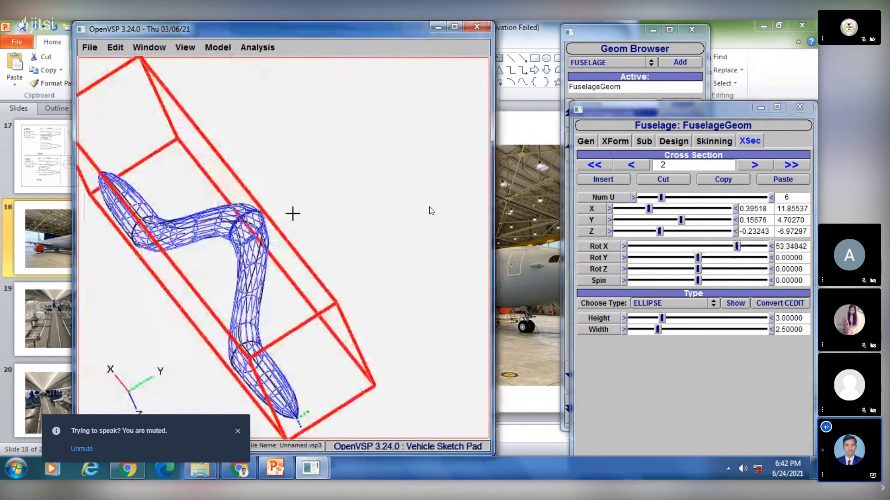
scroll(338, 227, down, 5)
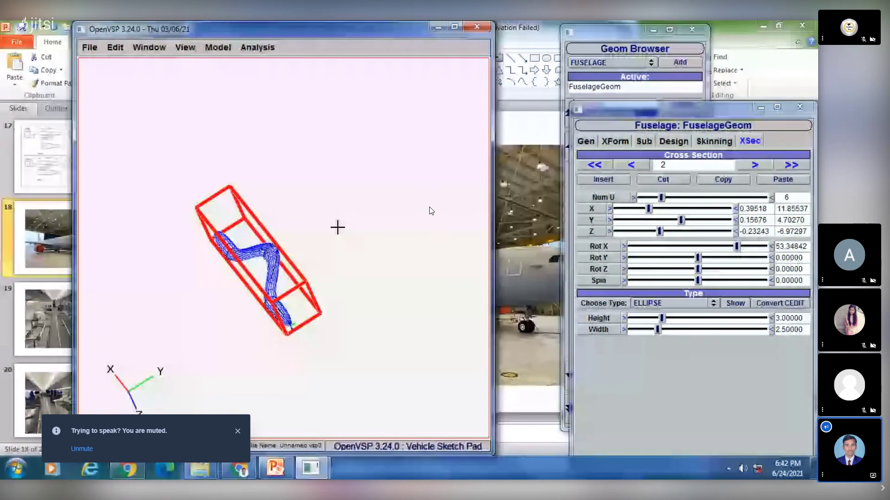
scroll(337, 226, up, 6)
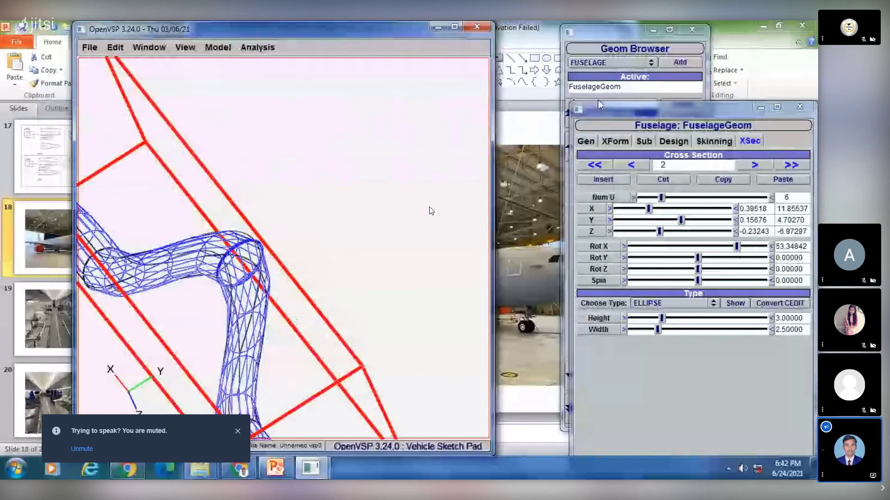
Step: Enter 0 for the X, Y and Z positions of cross section 2 to bring it back onto the fuselage axis
drag(767, 208, 725, 212)
text(0)
key(Tab)
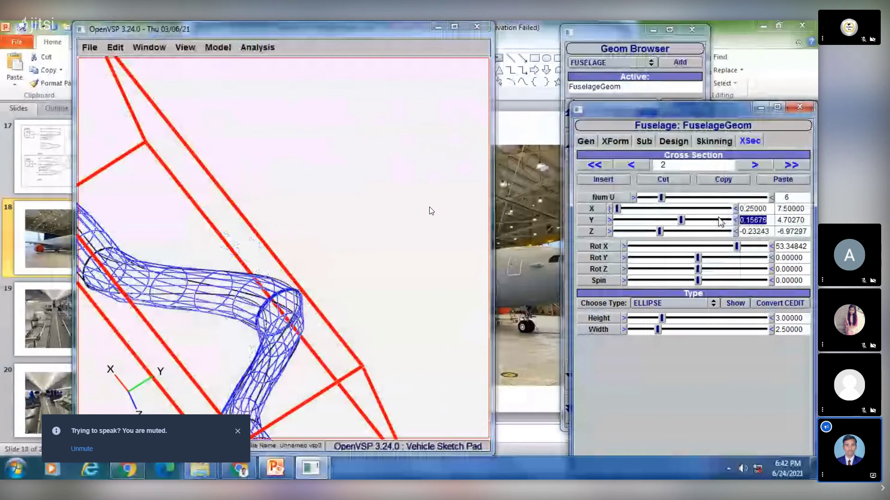
text(0)
key(Return)
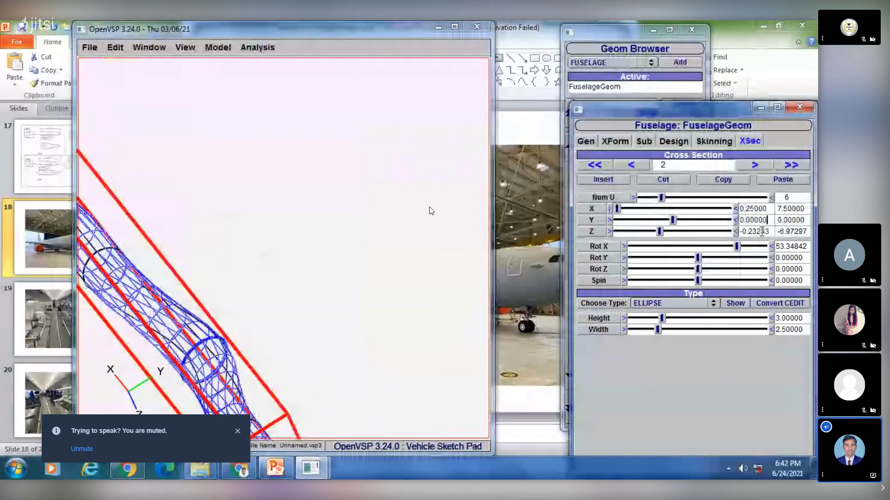
drag(764, 231, 725, 234)
text(0)
key(Return)
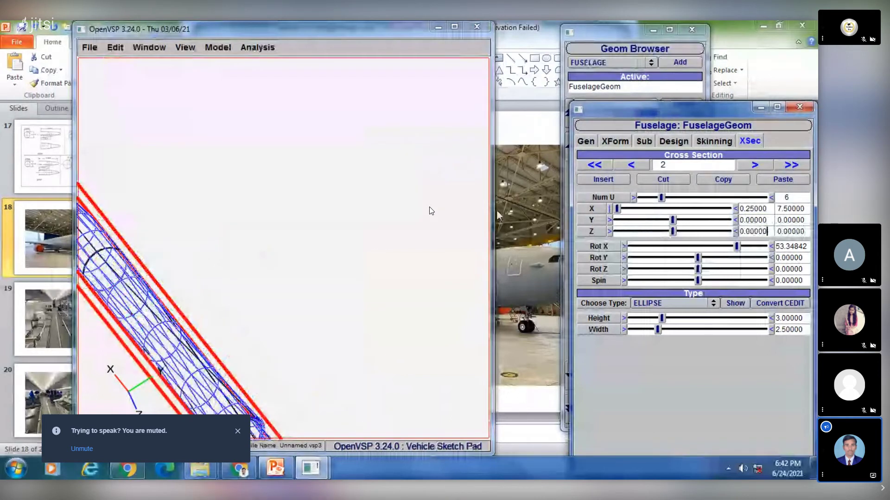
Step: Move cross section 2 back to mid-fuselage at an X position of about 0.505 (15.142)
right_drag(305, 244, 339, 223)
drag(339, 222, 705, 203)
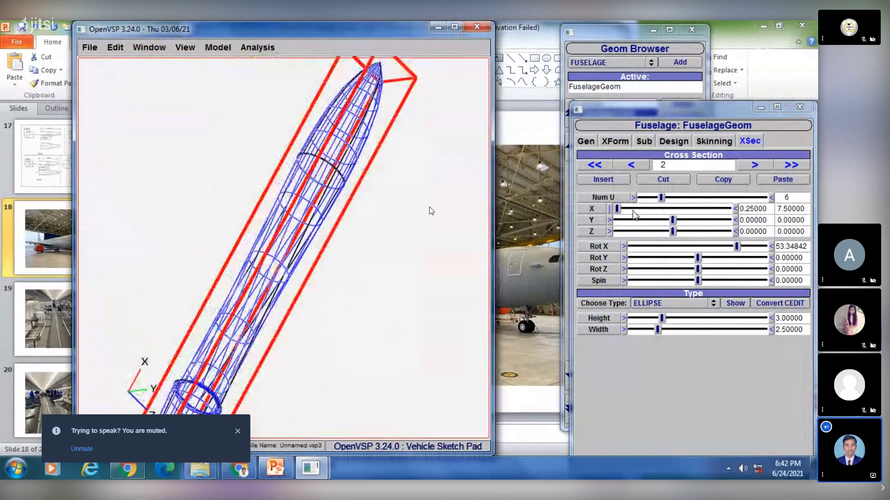
drag(618, 209, 677, 209)
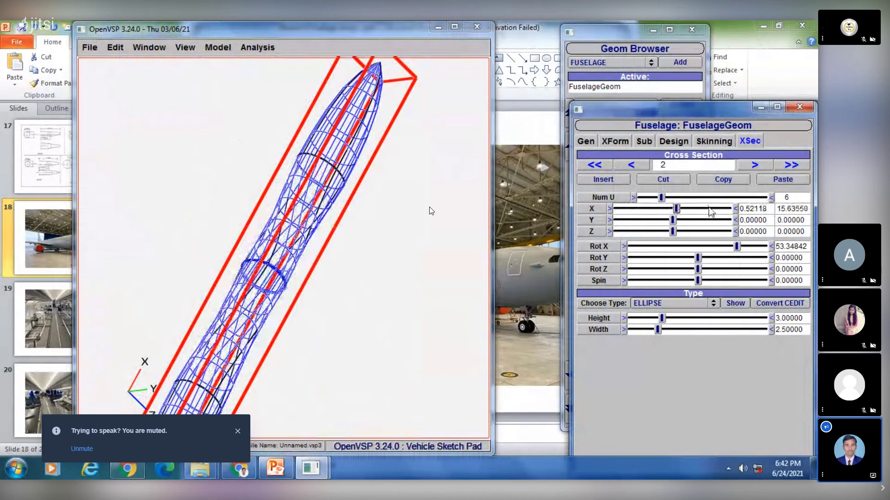
drag(678, 209, 673, 209)
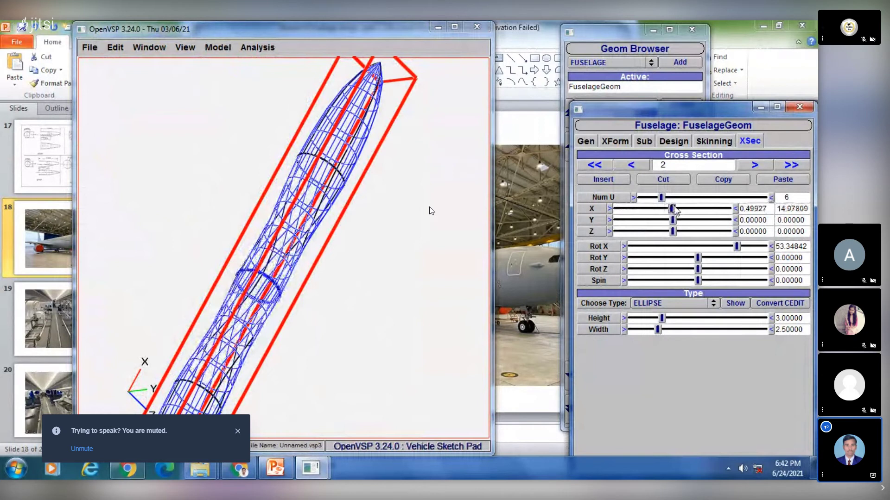
drag(291, 281, 254, 230)
right_drag(254, 230, 393, 276)
drag(393, 277, 207, 253)
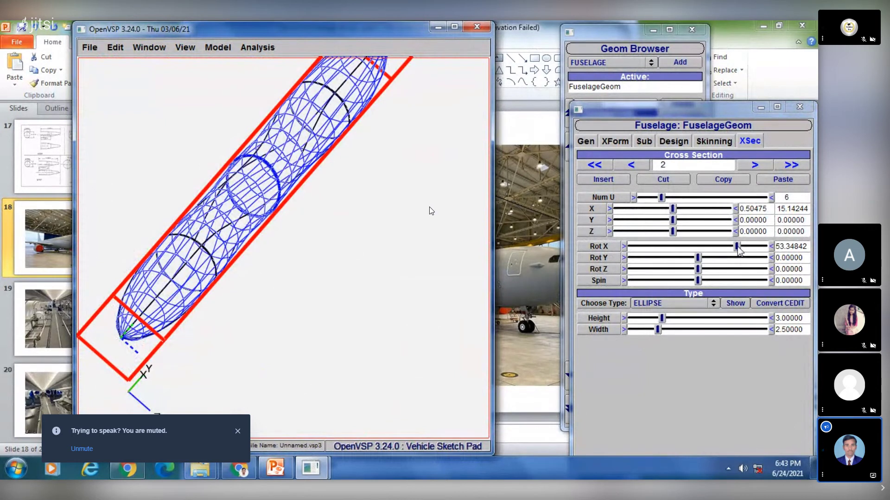
Step: Adjust the X rotation of cross section 2 to about 56.6 degrees and inspect the fuselage from several angles
mouse_move(738, 249)
mouse_down()
mouse_move(679, 237)
mouse_move(744, 240)
mouse_up()
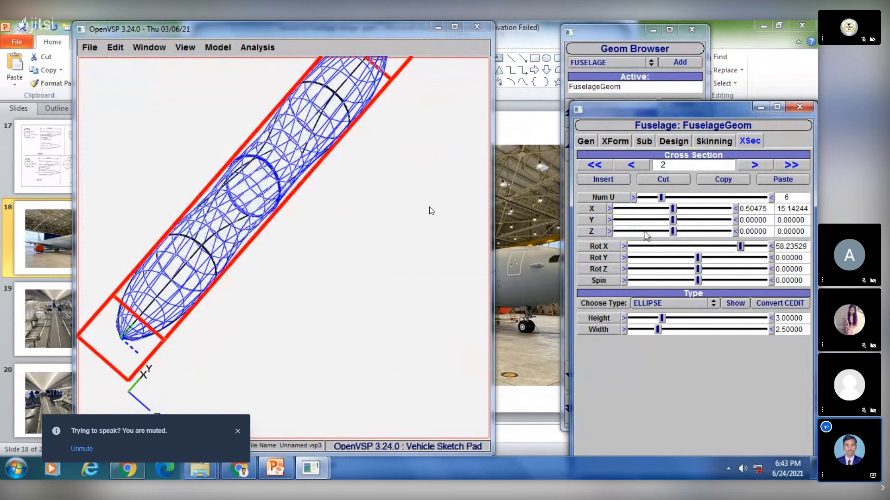
drag(646, 236, 739, 253)
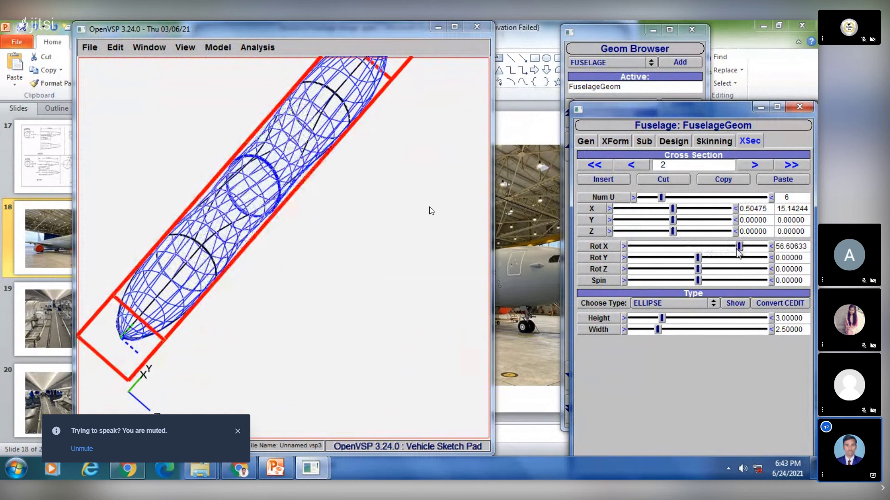
right_drag(302, 233, 336, 279)
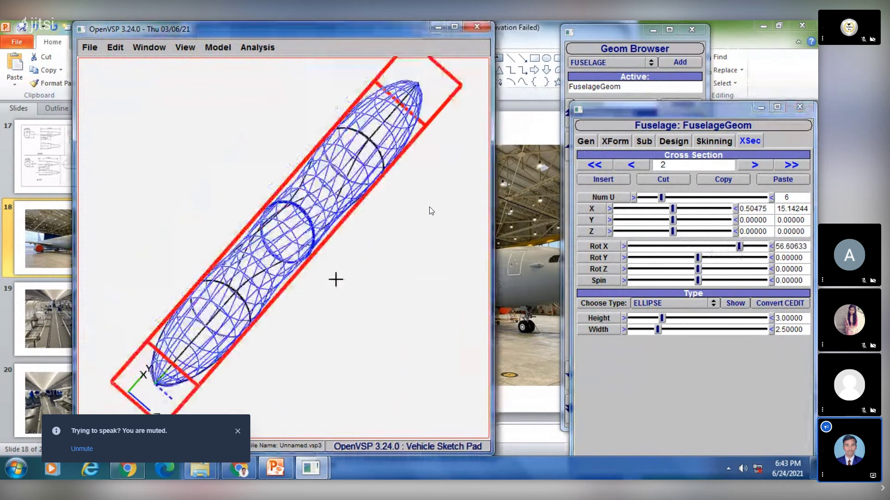
drag(336, 279, 394, 307)
right_drag(395, 307, 383, 284)
mouse_move(383, 284)
mouse_down()
mouse_move(357, 232)
mouse_move(387, 274)
mouse_up()
right_drag(388, 274, 361, 240)
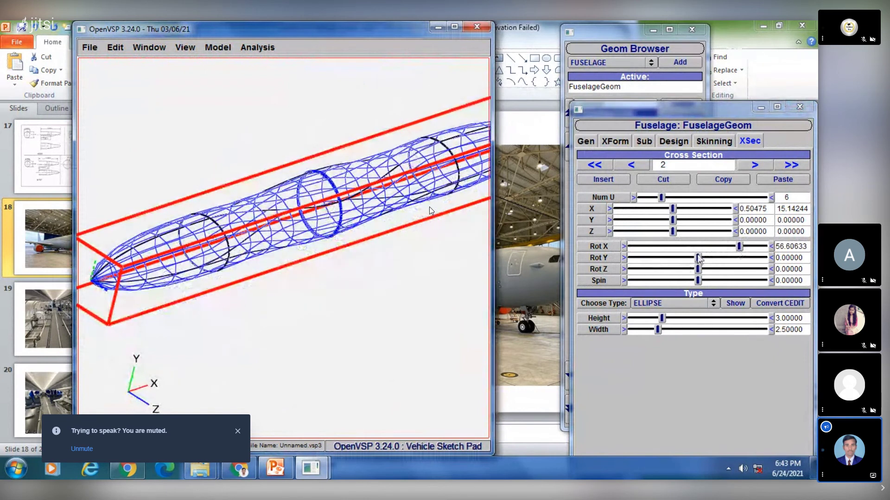
Step: Set cross section 2's Y rotation to about 21.6, Z rotation to about 16.7 and spin to about 0.692, and inspect the twisted shape
drag(698, 257, 744, 280)
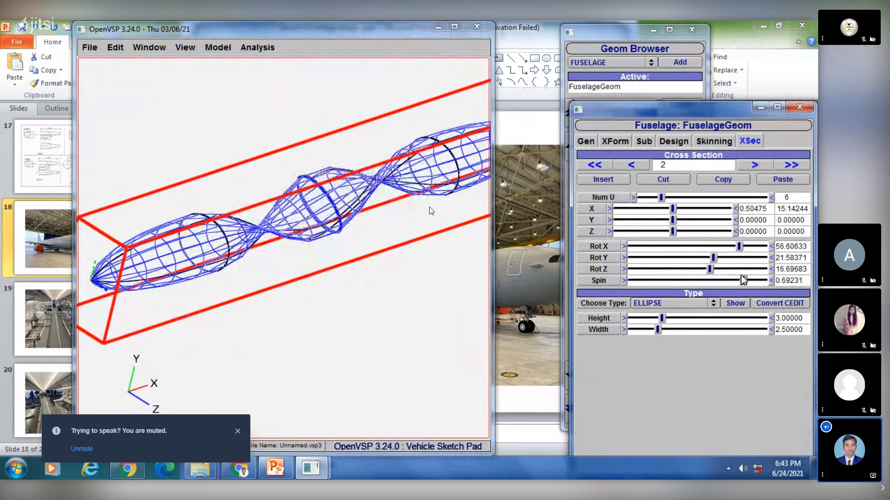
drag(318, 248, 389, 325)
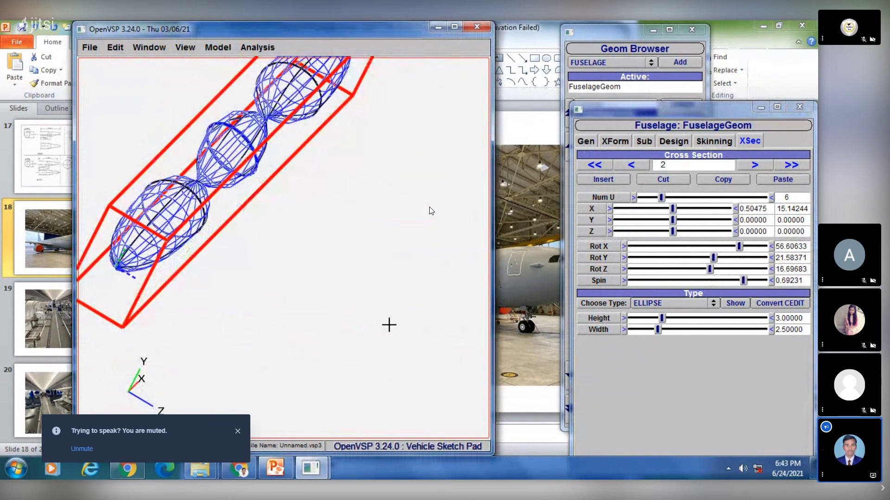
right_drag(389, 325, 400, 348)
drag(399, 348, 256, 305)
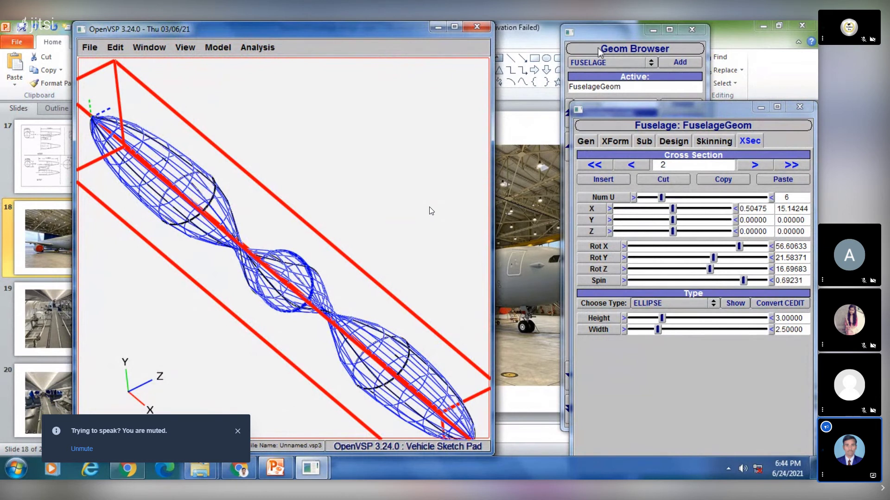
drag(187, 198, 316, 223)
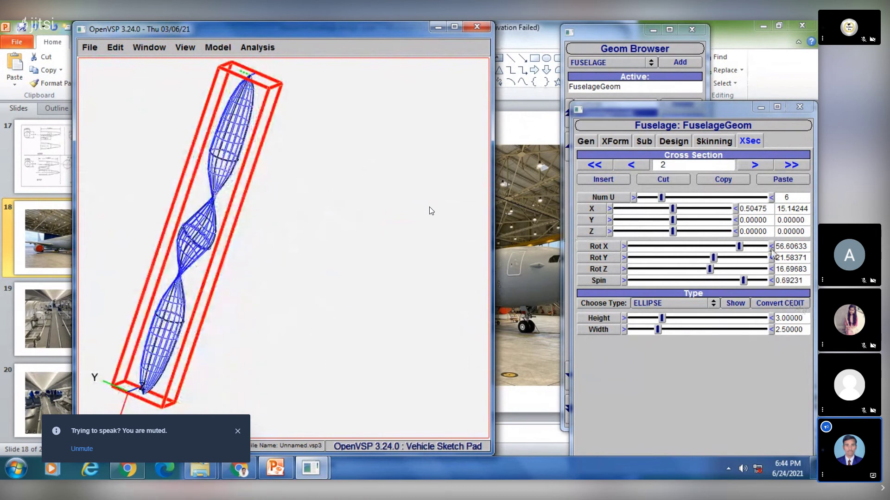
Step: Preview the profile shapes of cross sections 2 and 3 in the cross-section viewer
click(735, 303)
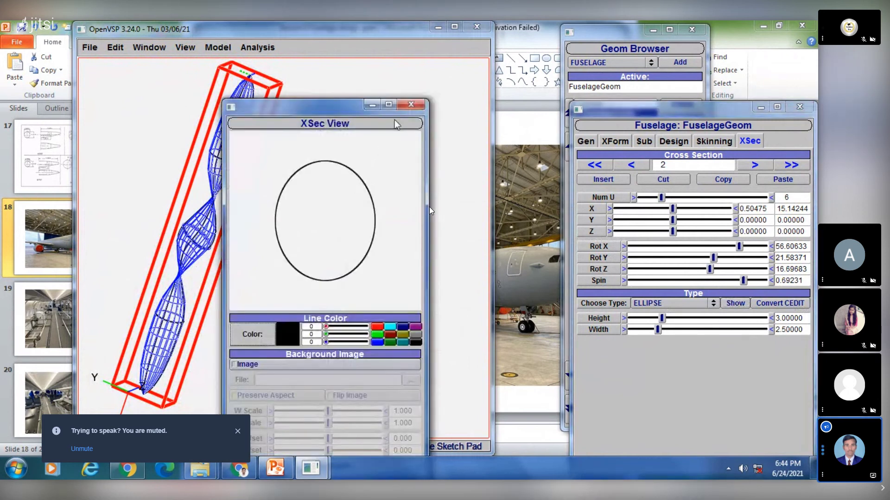
click(410, 104)
click(754, 166)
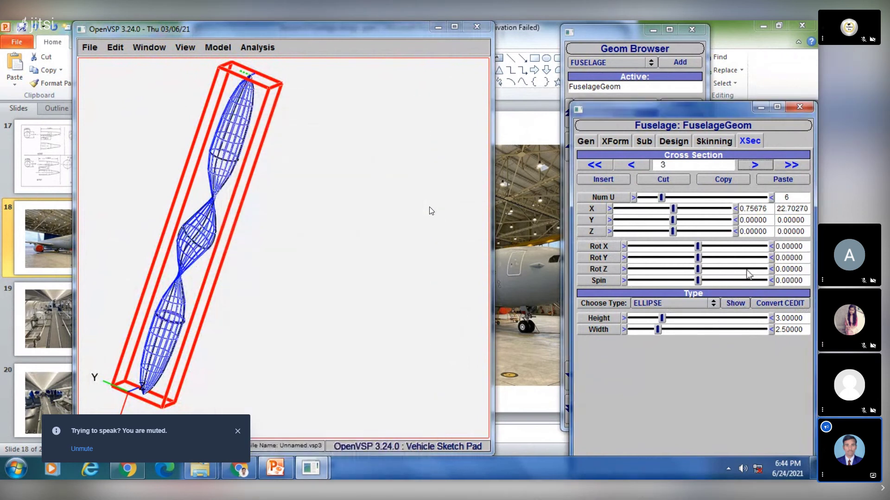
click(737, 305)
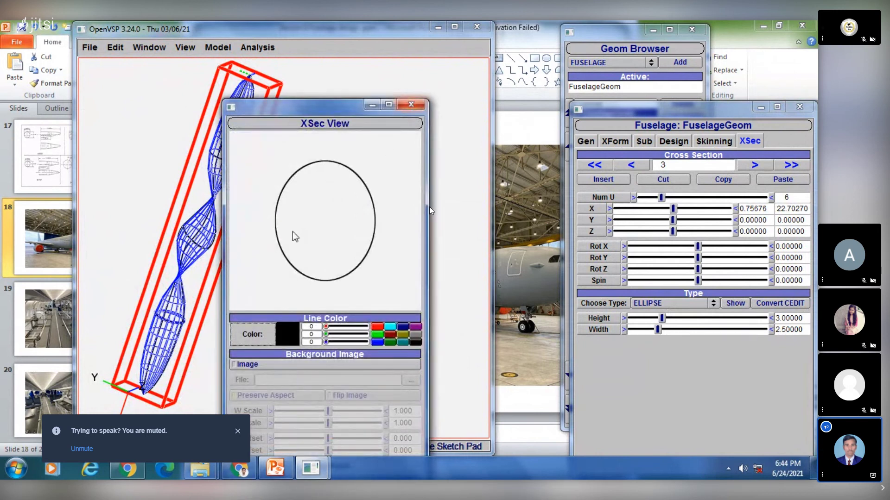
Step: Try cyan as the line color in cross section 3's profile view and restore black
click(375, 328)
click(390, 328)
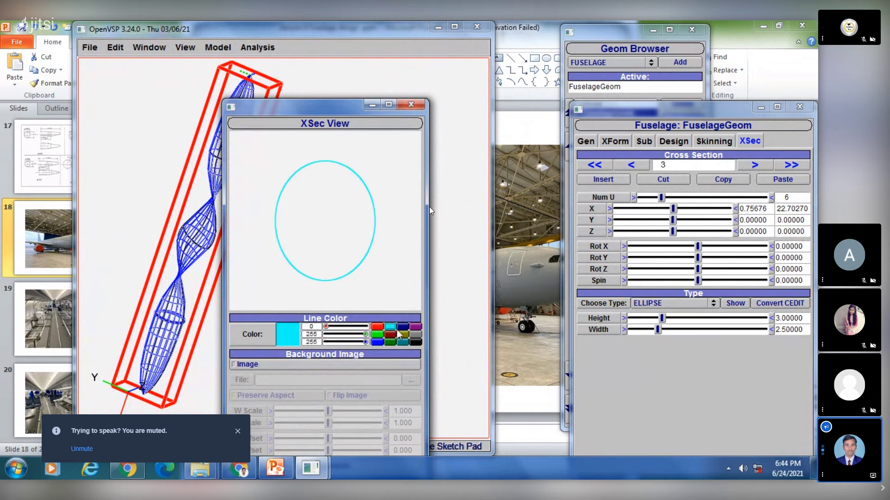
click(416, 342)
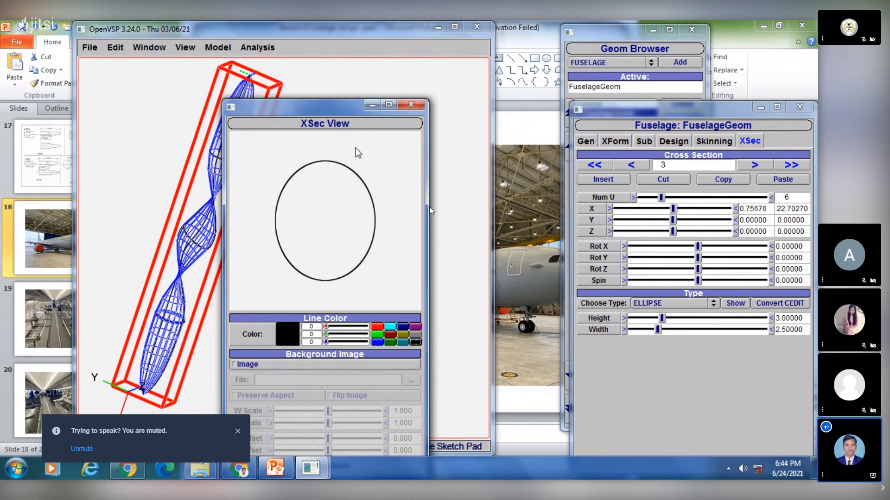
Step: Close the cross-section profile view and the fuselage's parameter window
click(373, 104)
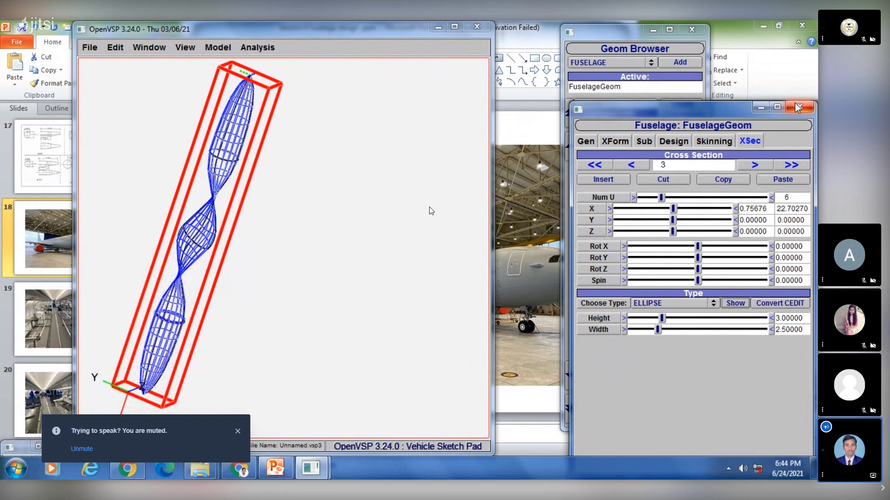
drag(718, 113, 545, 127)
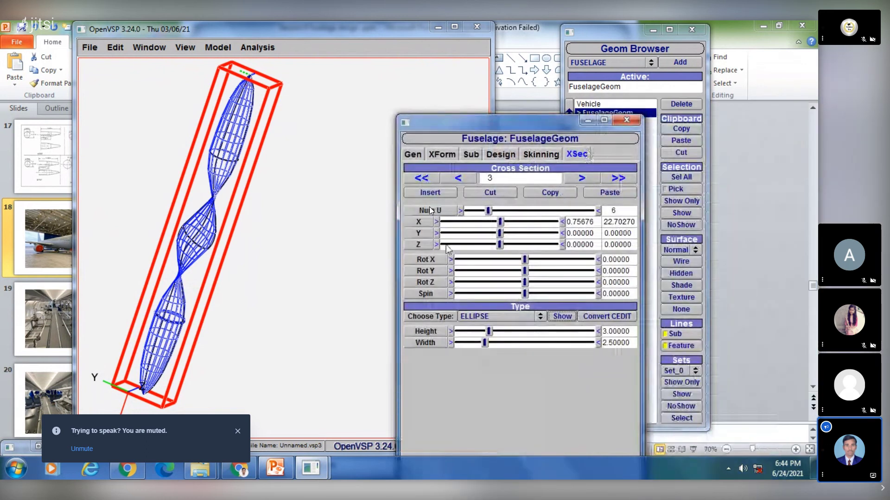
click(629, 120)
click(411, 104)
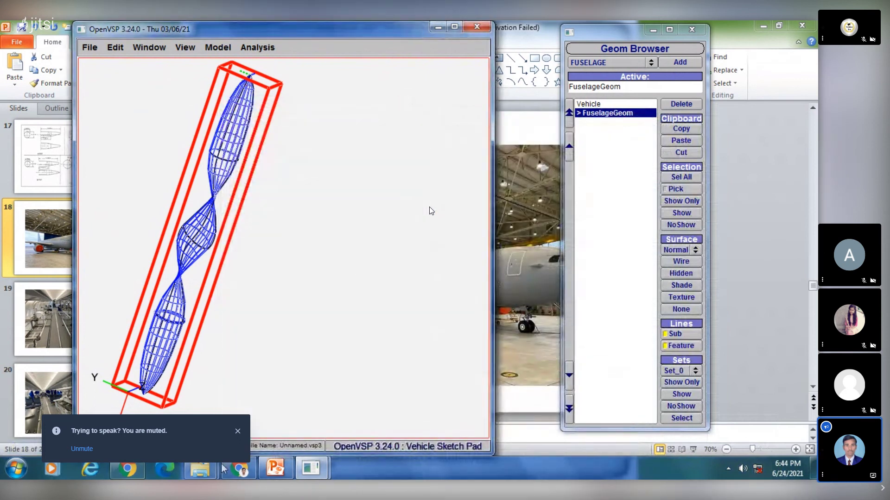
Step: Switch to the Jitsi meeting in Chrome and dismiss the noisy-microphone notification
click(241, 470)
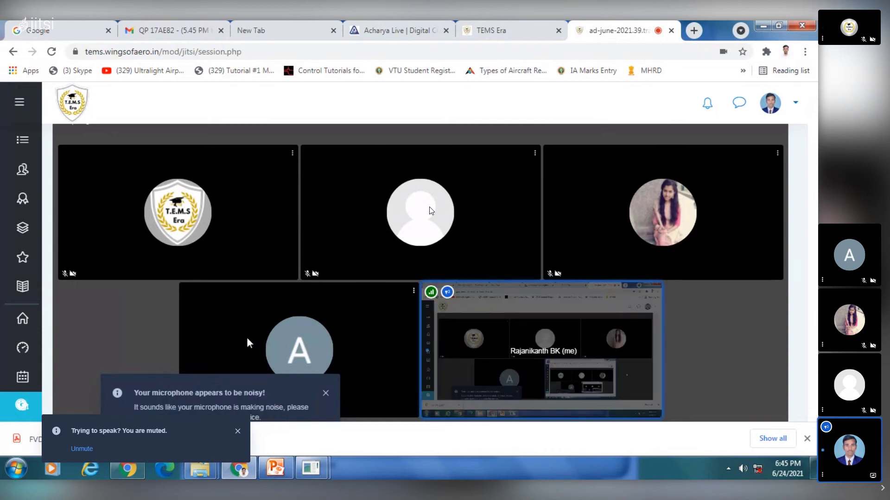
click(326, 393)
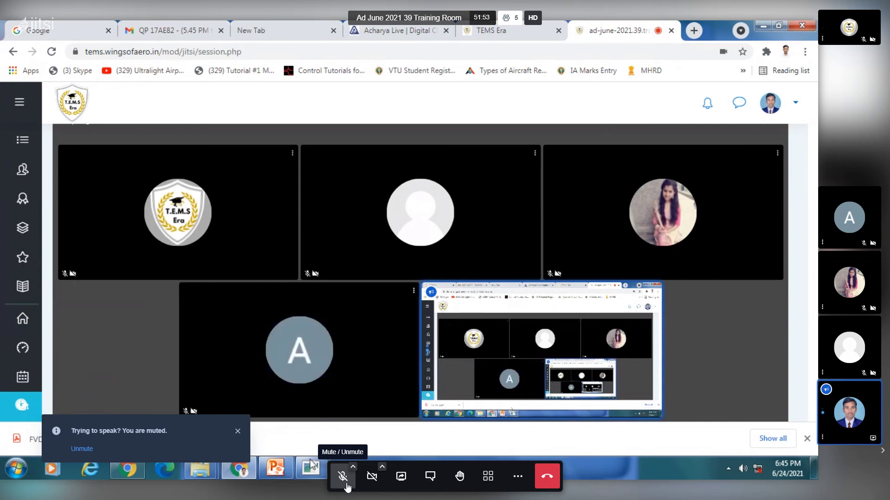
Step: Switch back to OpenVSP, delete the twisted fuselage and close the program
mouse_move(310, 469)
click(384, 413)
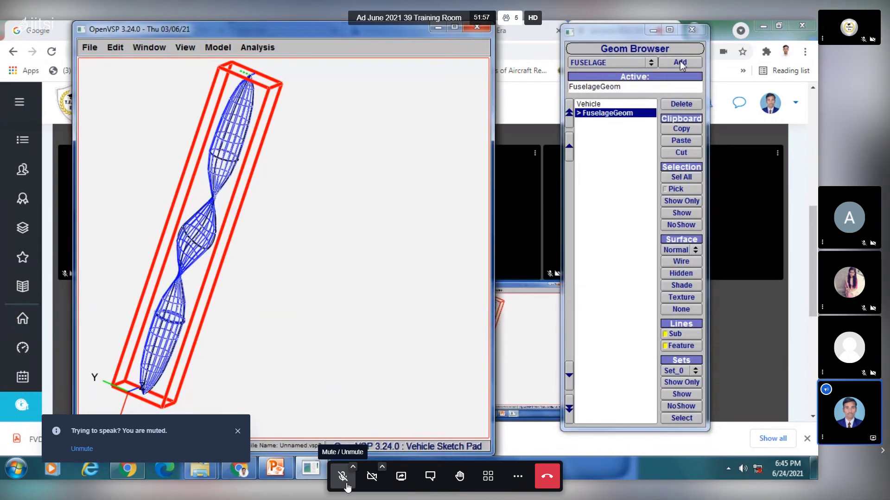
click(681, 103)
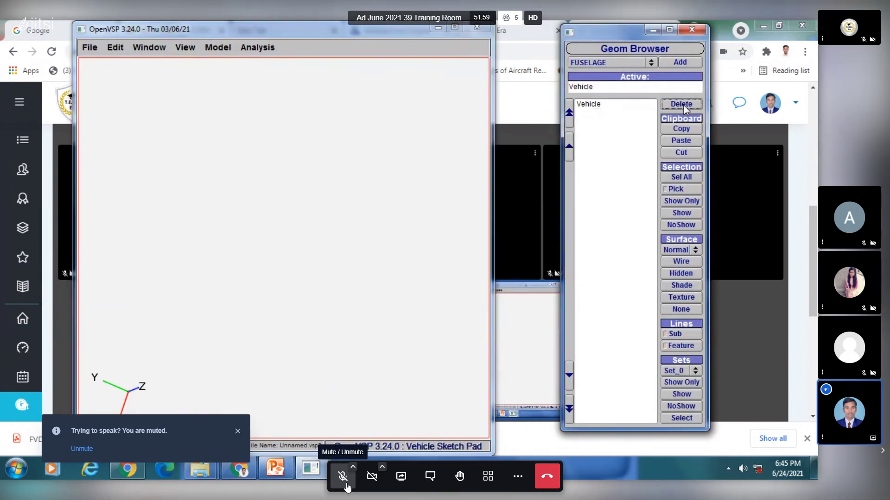
click(476, 28)
click(419, 79)
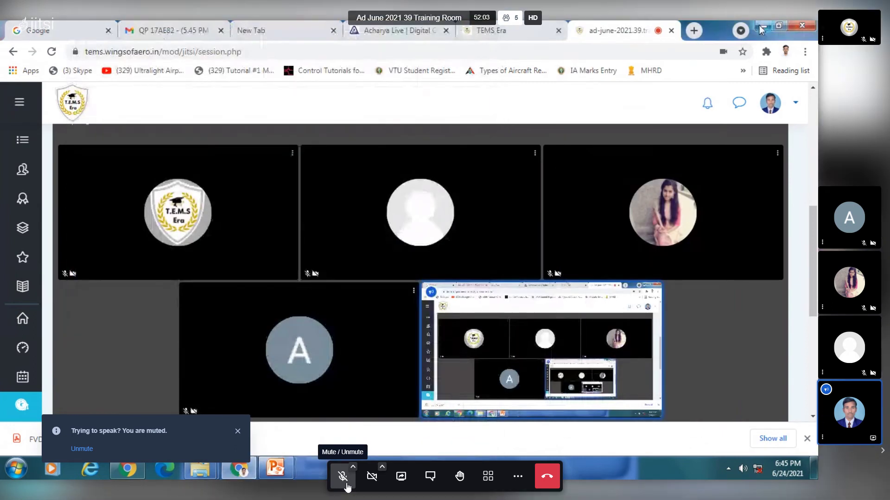
Step: Minimize the open windows and launch OpenVSP again from its desktop shortcut, allowing it to run
click(762, 26)
click(763, 26)
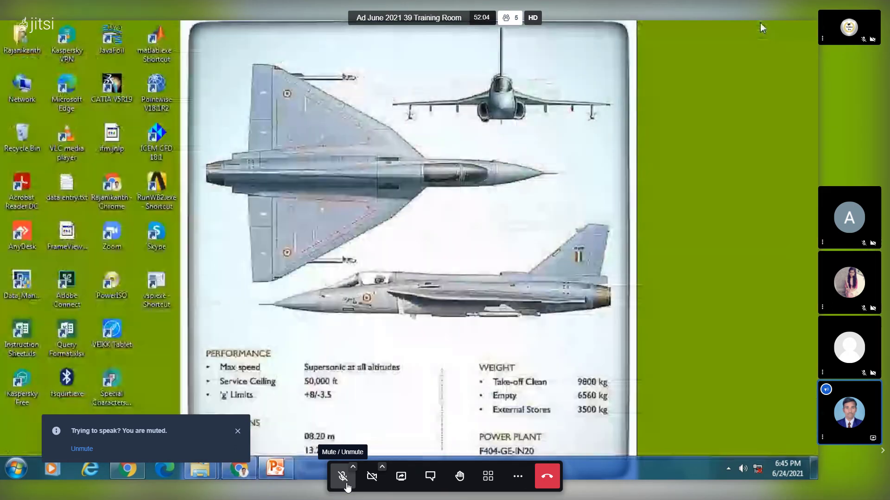
double_click(155, 283)
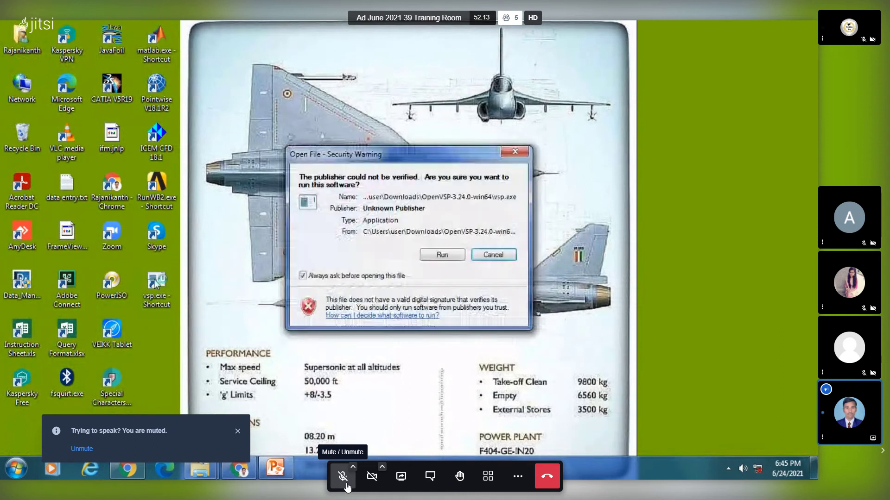
click(442, 255)
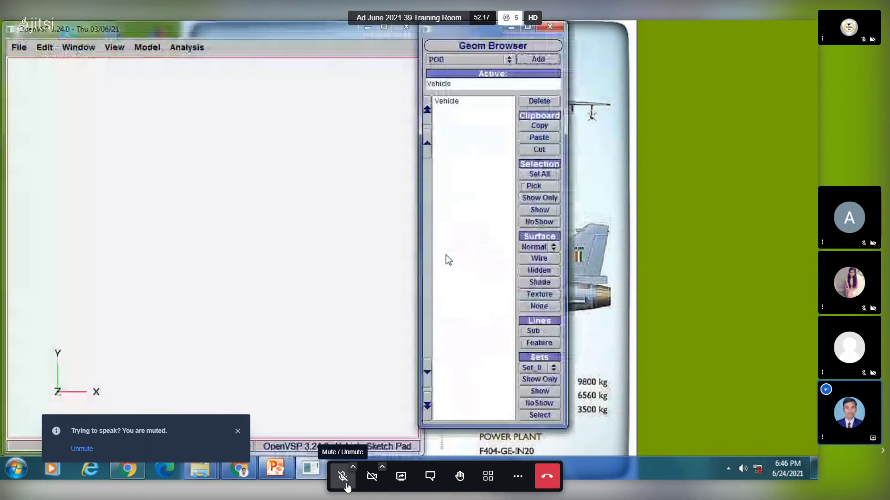
Step: Add a new default fuselage to the empty vehicle and inspect it at an angle from its nose
click(455, 62)
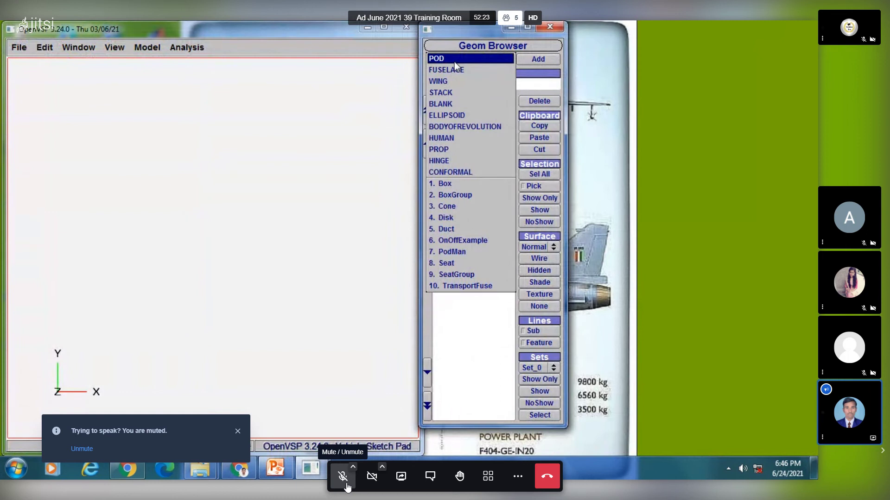
click(460, 70)
click(539, 58)
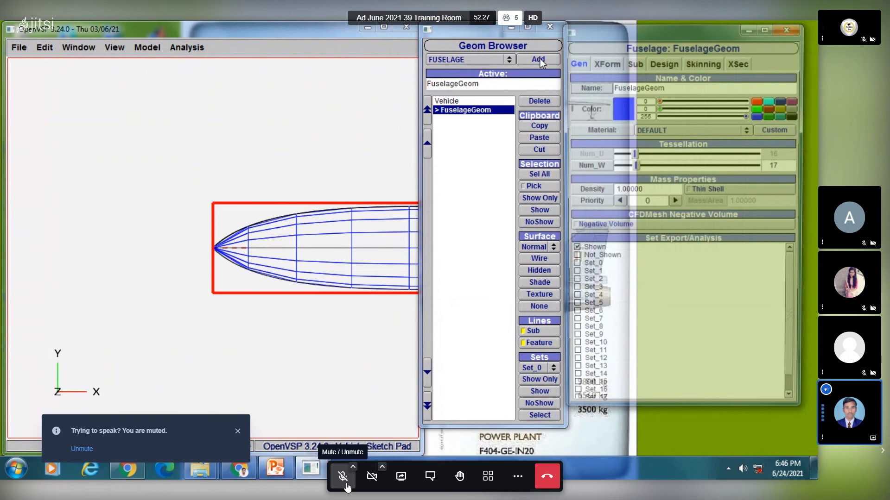
drag(279, 259, 332, 223)
right_drag(313, 188, 180, 130)
drag(180, 130, 222, 180)
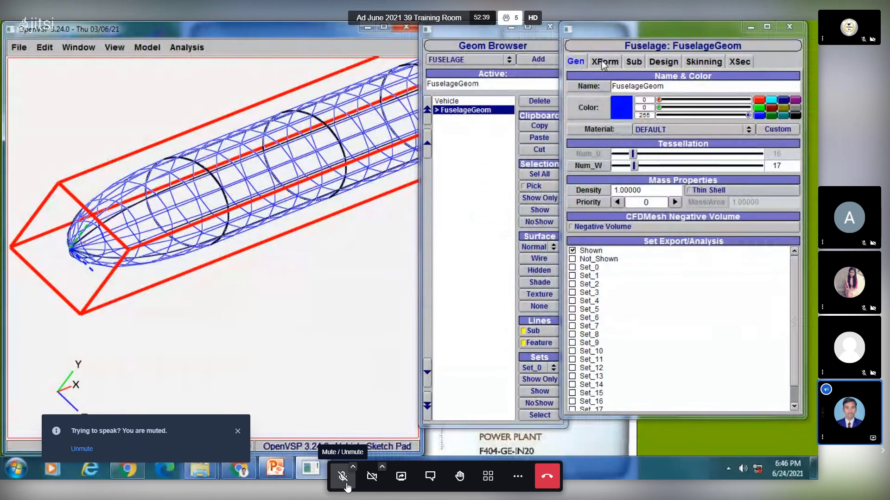
Step: Review the new fuselage's general, transform, sub-surface, design, skinning and cross-section parameters
click(602, 62)
click(634, 62)
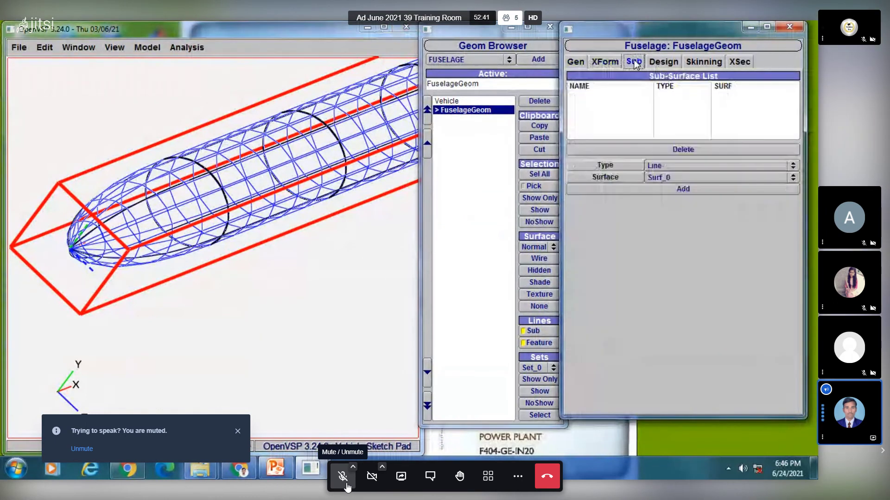
click(663, 62)
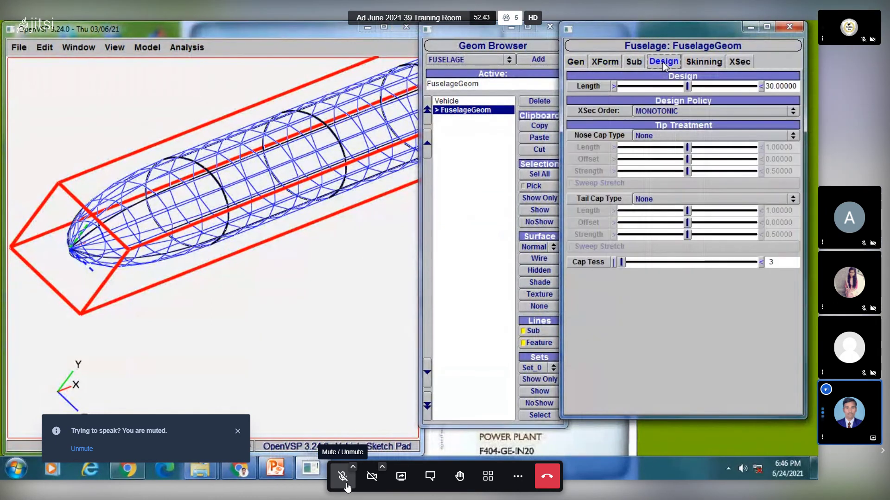
click(701, 63)
click(738, 63)
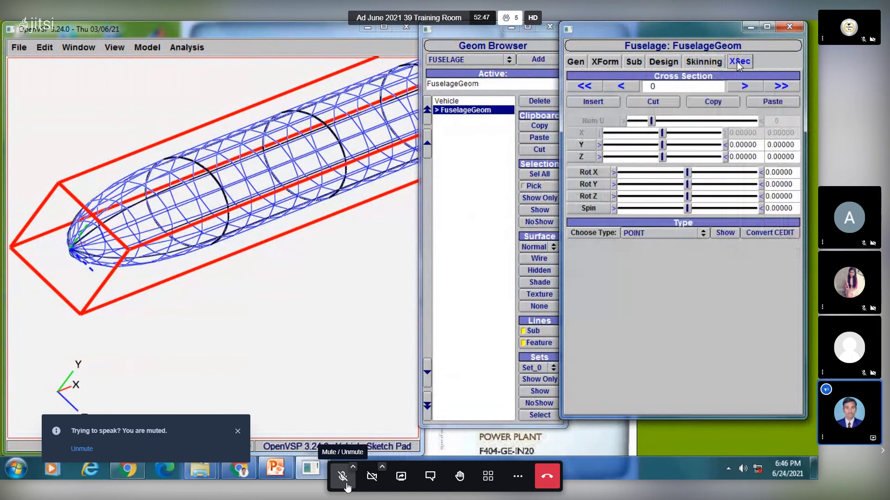
drag(172, 178, 212, 205)
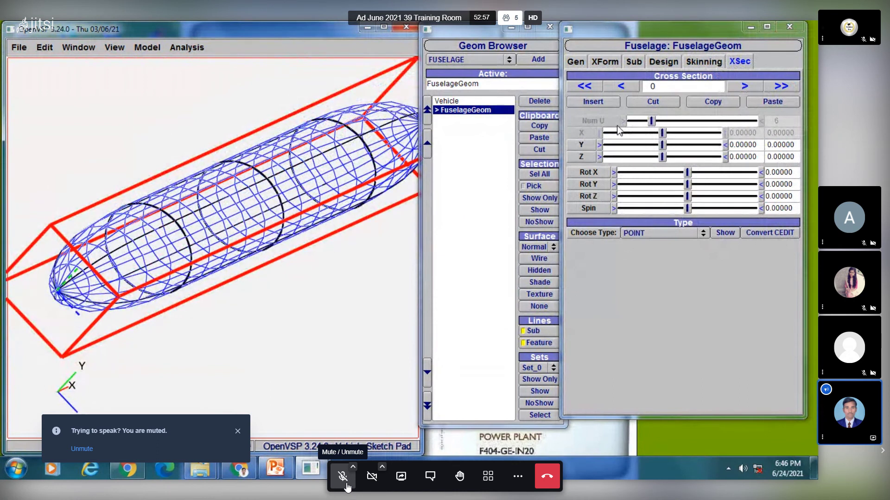
click(576, 61)
click(605, 62)
click(634, 62)
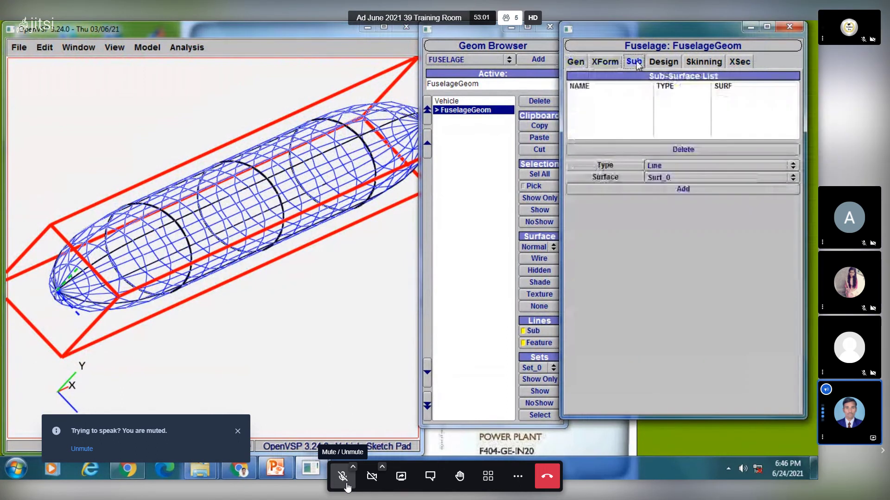
Step: Try the LOOP cross-section order in the fuselage's design policy, inspect the shape and restore MONOTONIC
click(663, 63)
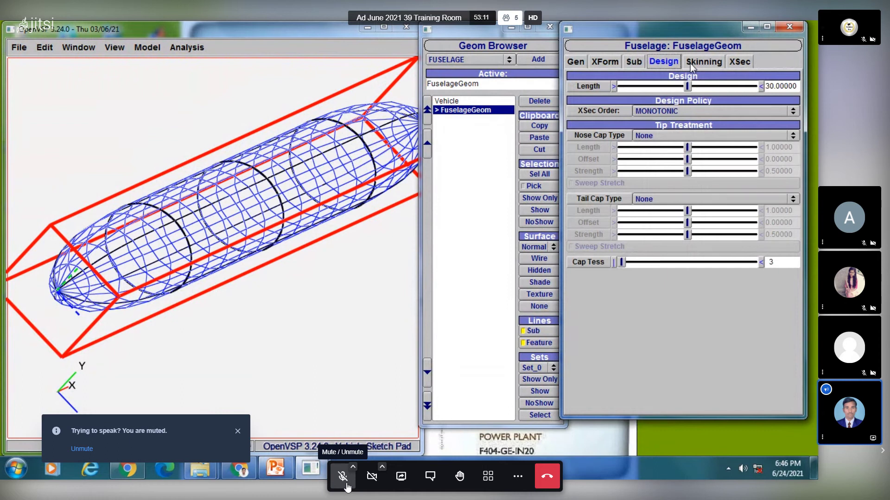
click(681, 111)
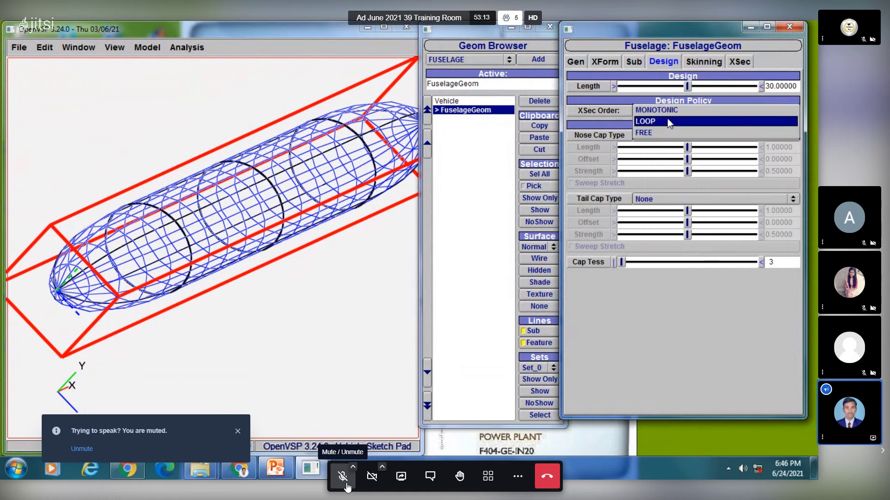
click(669, 121)
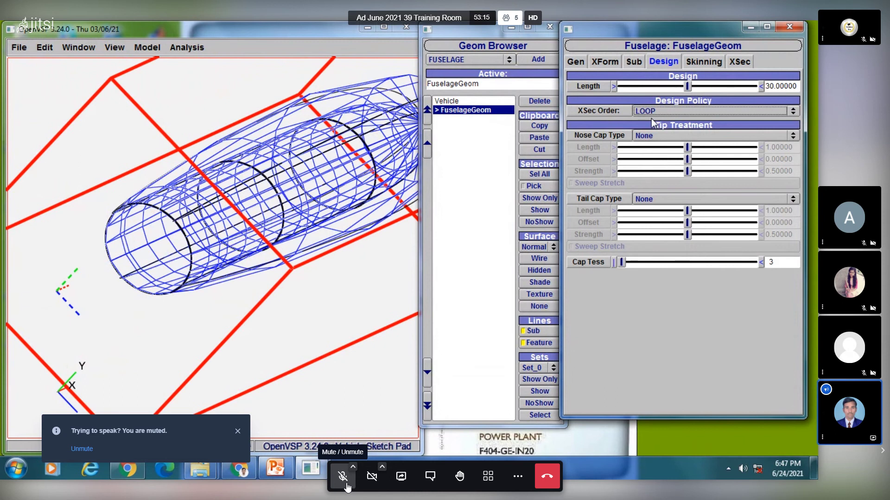
drag(287, 139, 278, 176)
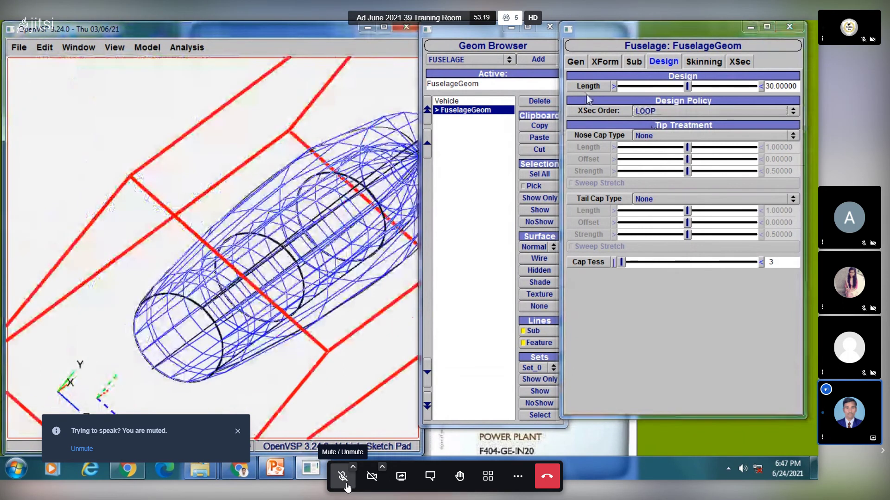
click(663, 111)
click(663, 97)
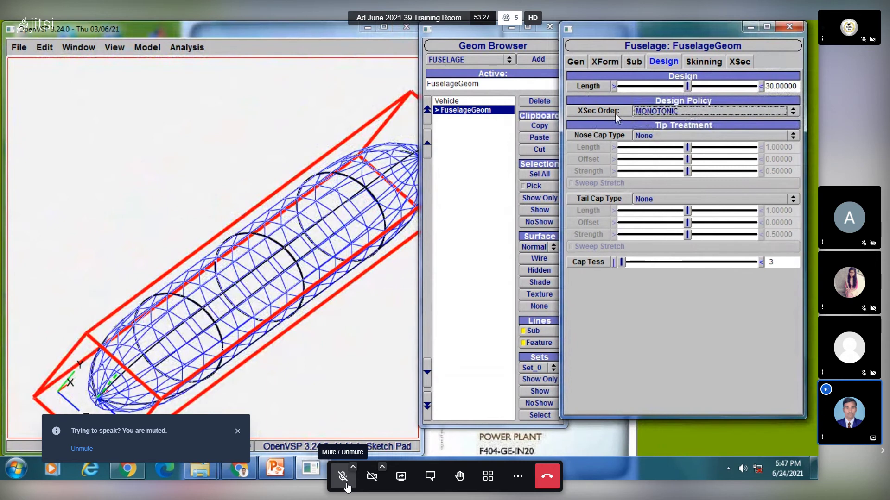
Step: Try the FREE cross-section order, restore MONOTONIC and try the LOOP order again
click(668, 116)
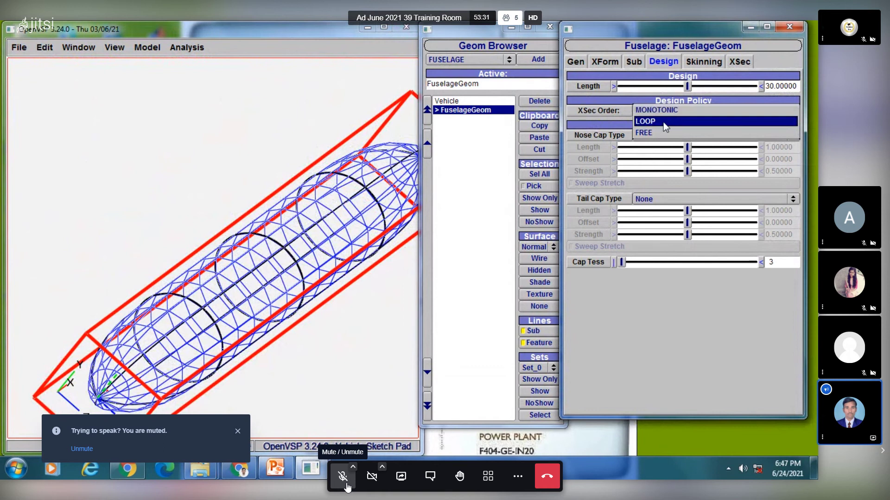
click(660, 132)
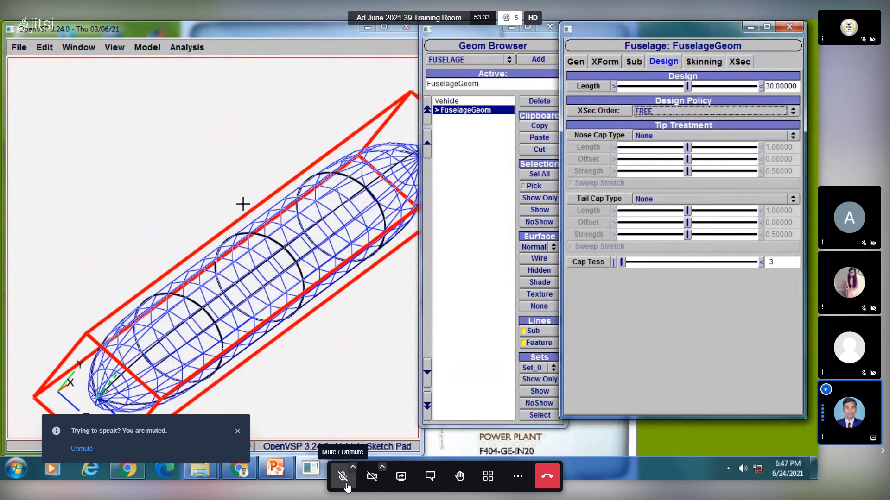
click(647, 111)
click(660, 88)
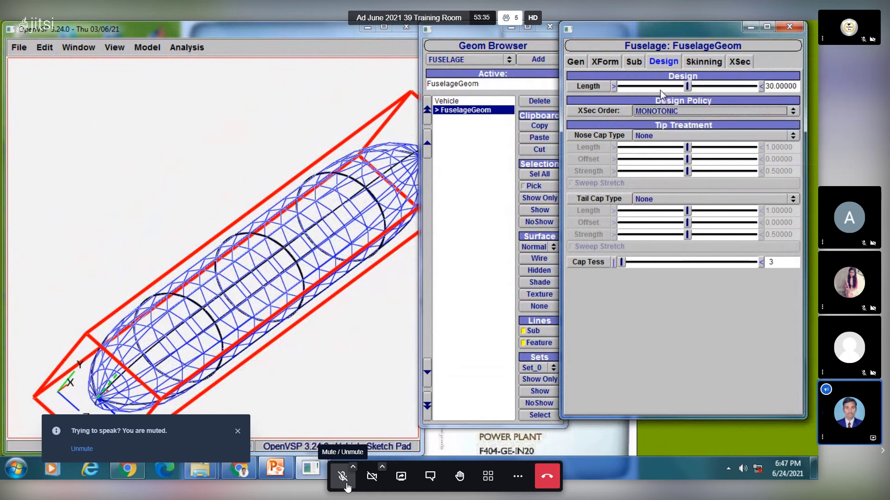
click(651, 110)
click(653, 120)
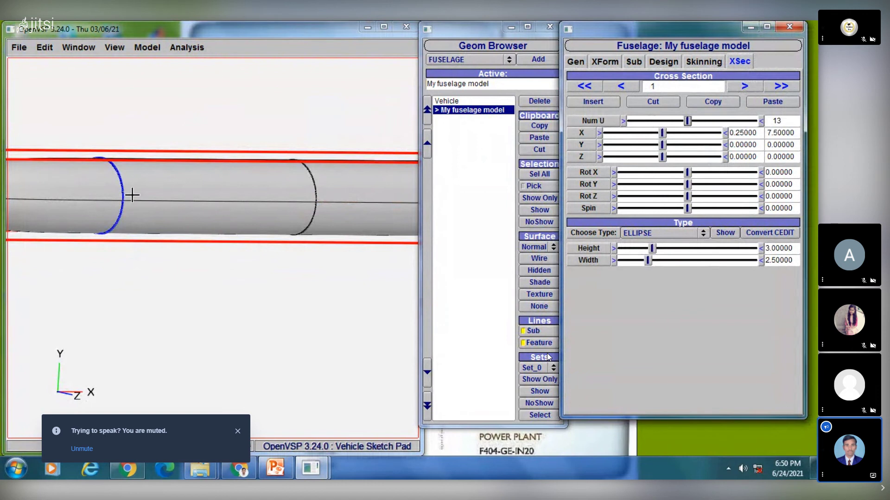
Step: Turn the view toward the nose of My fuselage model and set its surface display to wireframe
drag(93, 190, 240, 207)
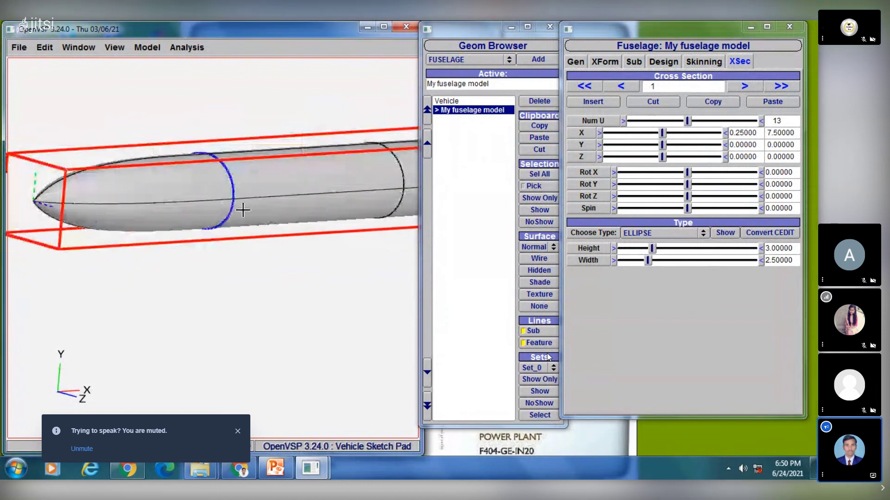
click(539, 260)
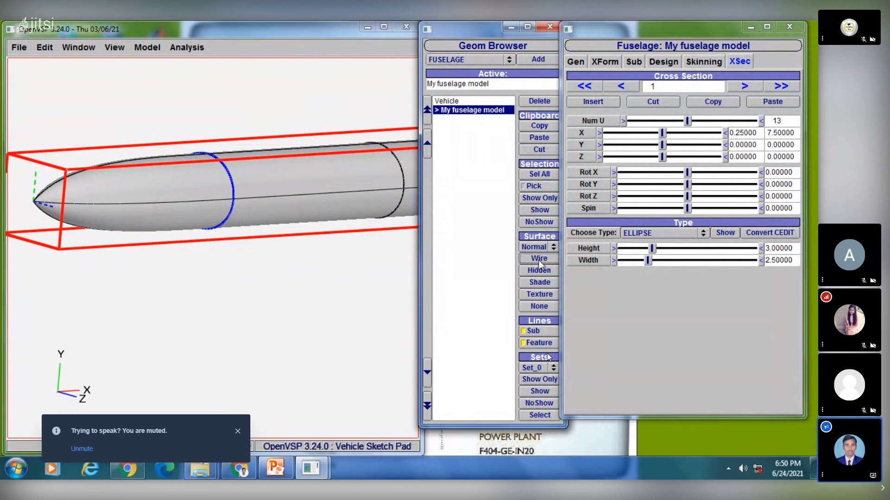
Step: Set the fuselage's Num_W tessellation to 17 in its general parameters
drag(232, 224, 301, 259)
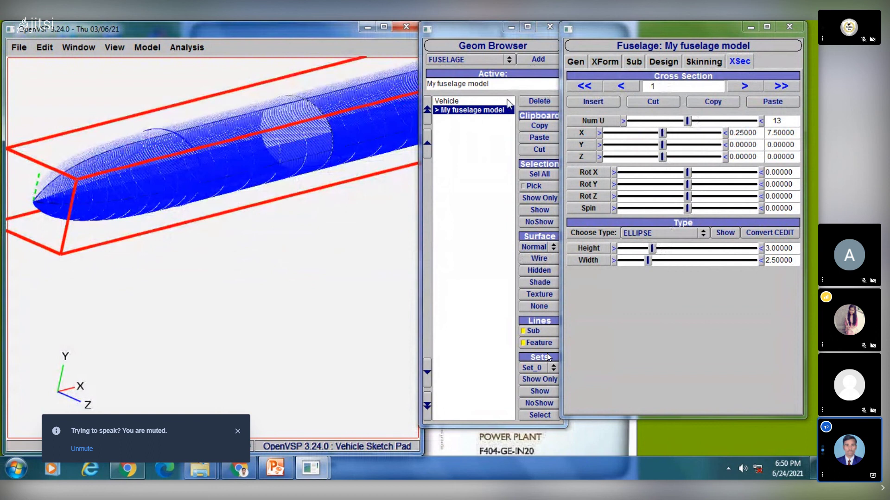
click(575, 62)
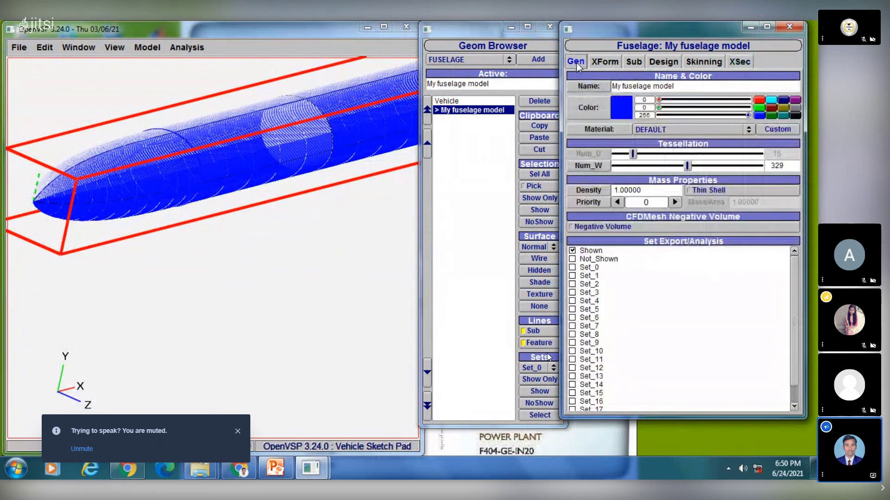
drag(687, 165, 595, 166)
drag(785, 166, 733, 163)
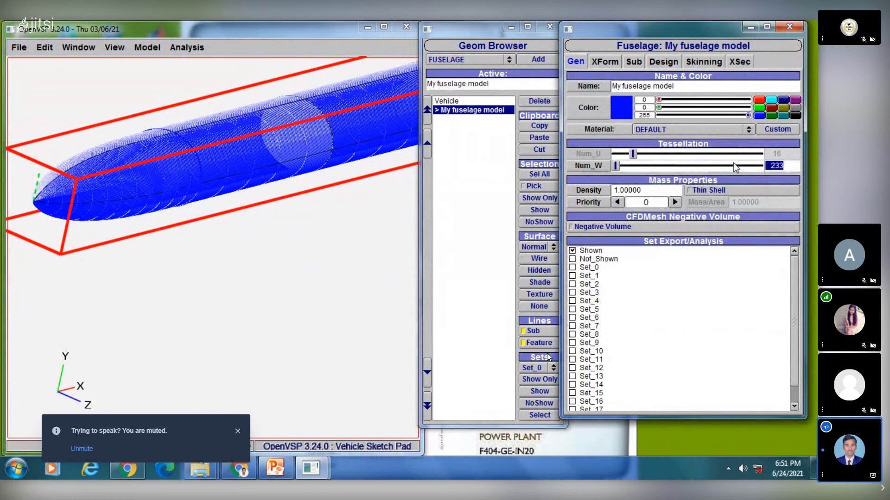
text(17)
key(Return)
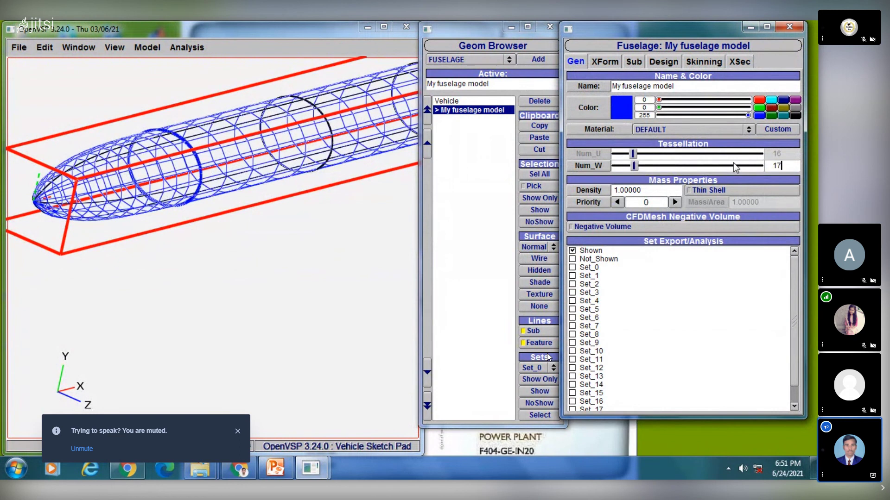
drag(232, 173, 259, 174)
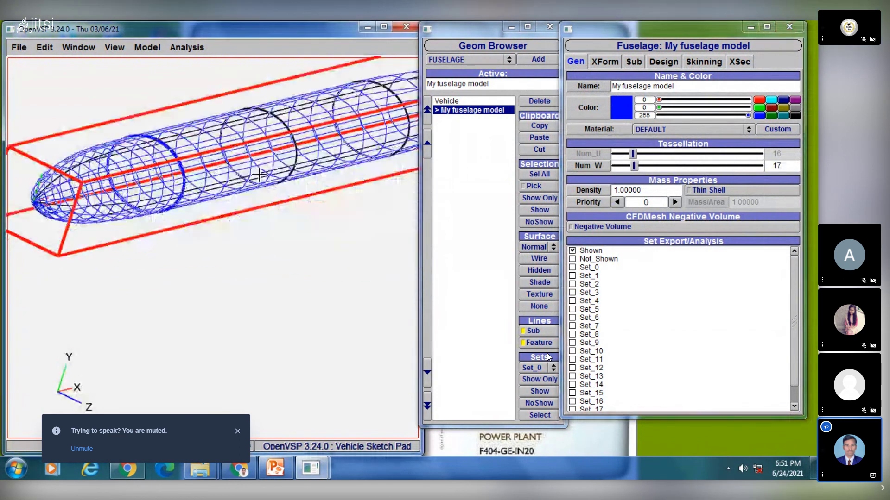
Step: Try a finer Num_W tessellation of 49 on the fuselage and set it back to 17
drag(634, 166, 664, 166)
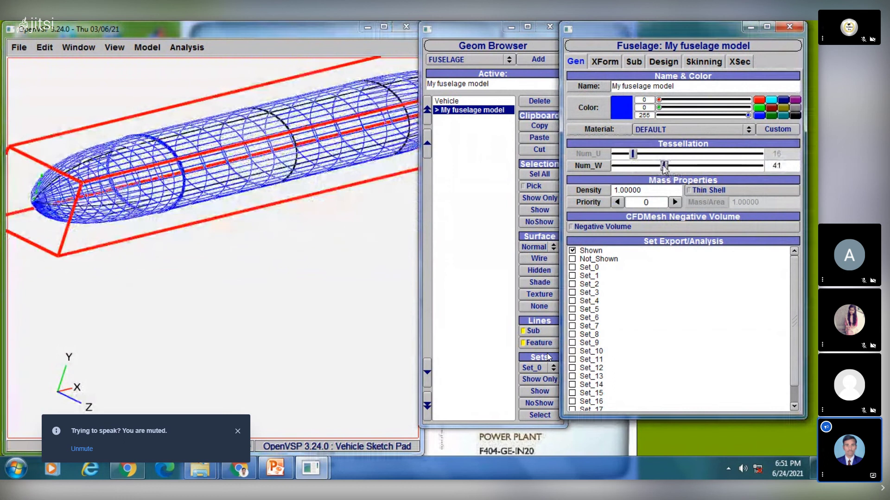
drag(664, 167, 668, 167)
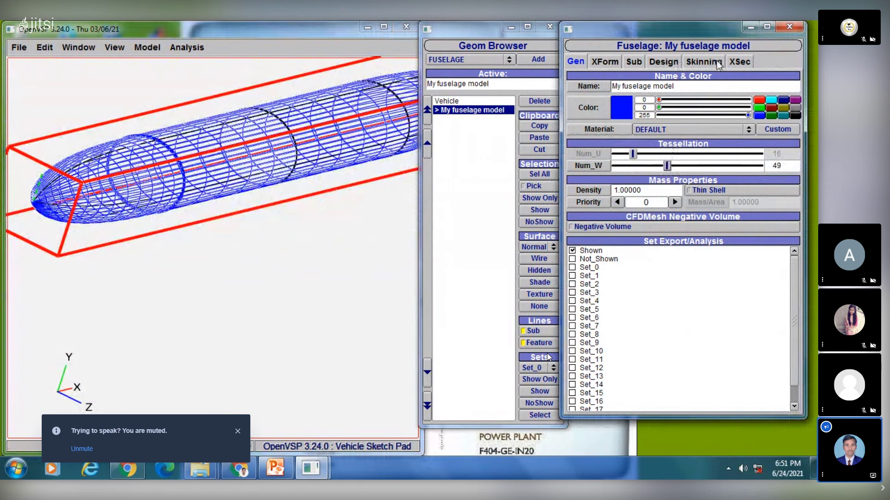
click(738, 62)
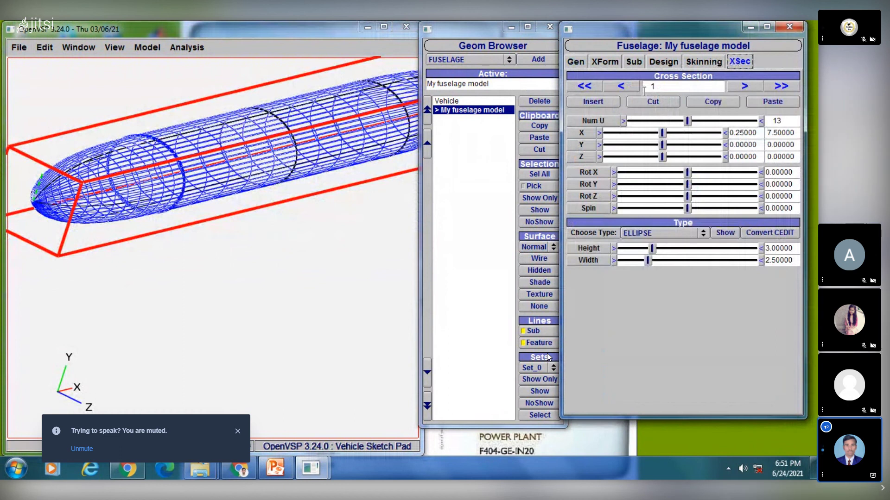
click(585, 63)
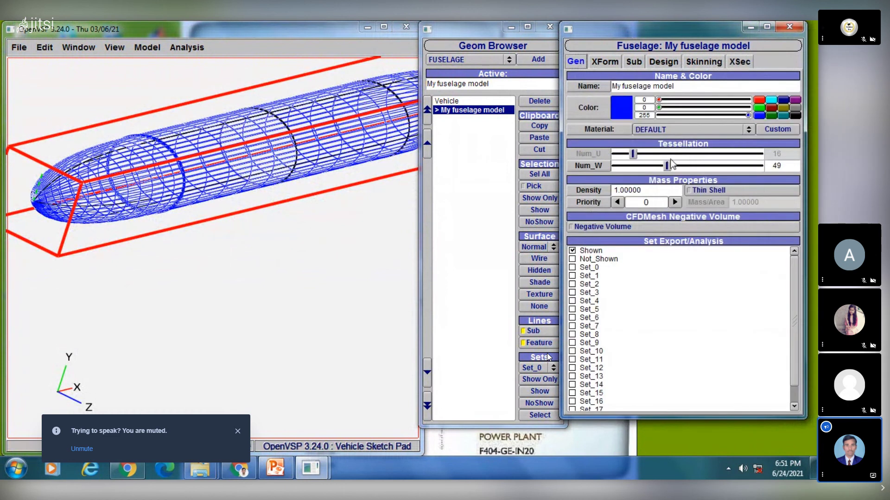
drag(667, 165, 629, 160)
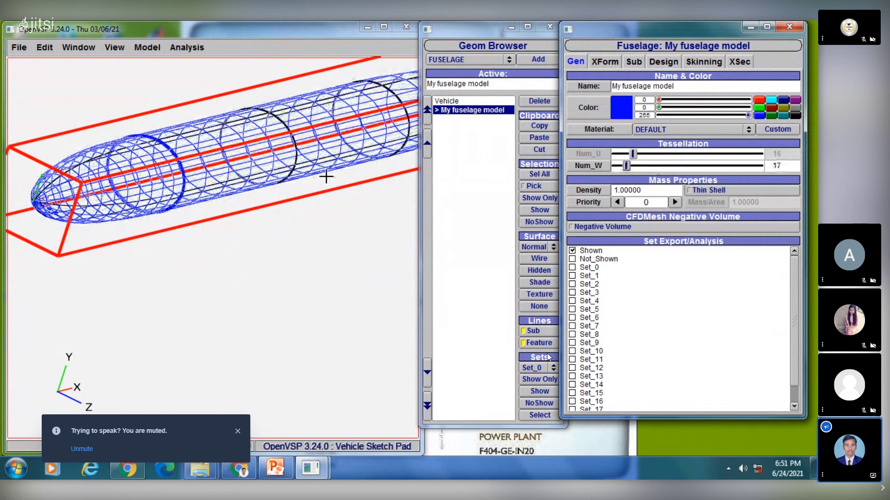
Step: Lower the Num U tessellation of cross-section 1 to 7
drag(326, 177, 297, 178)
right_drag(297, 178, 283, 227)
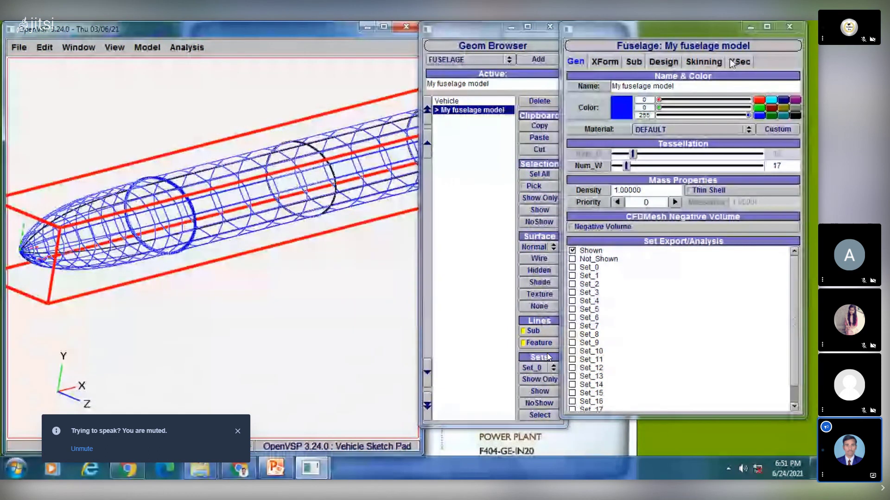
click(732, 64)
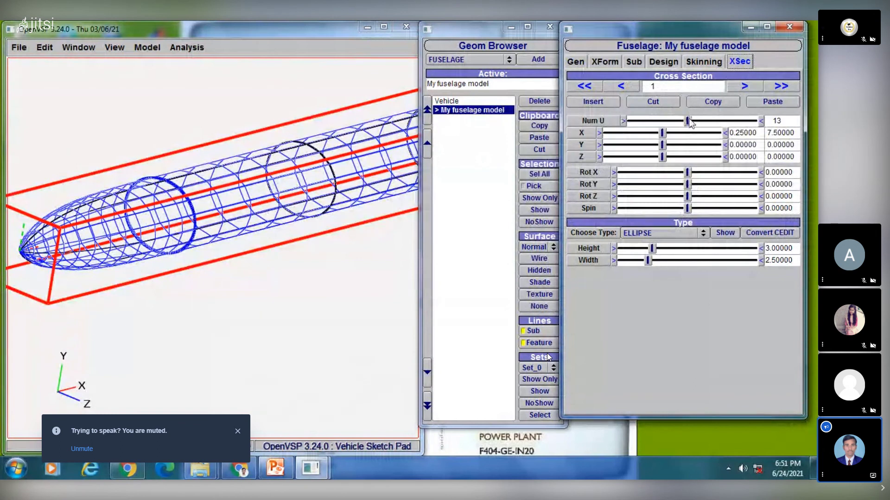
drag(690, 123, 660, 119)
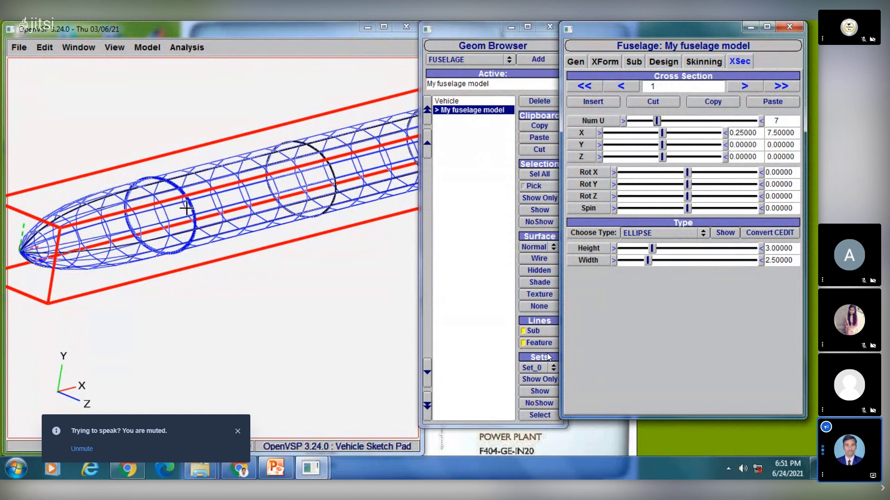
Step: Inspect the nose section's mesh lines in the left isometric and left side views
click(113, 48)
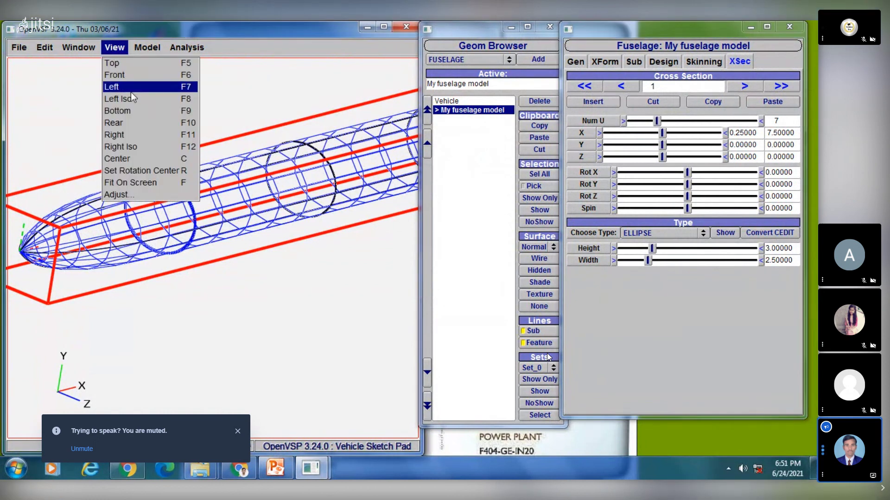
click(134, 105)
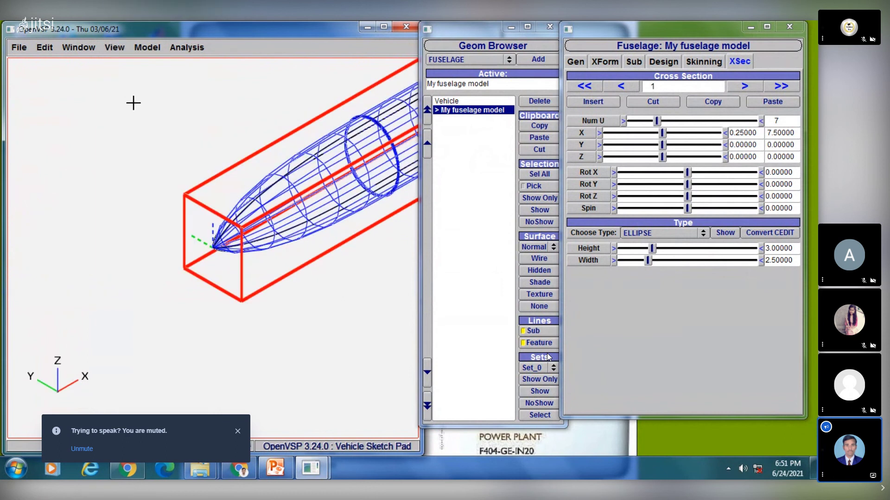
click(114, 48)
click(129, 85)
right_drag(252, 208, 66, 151)
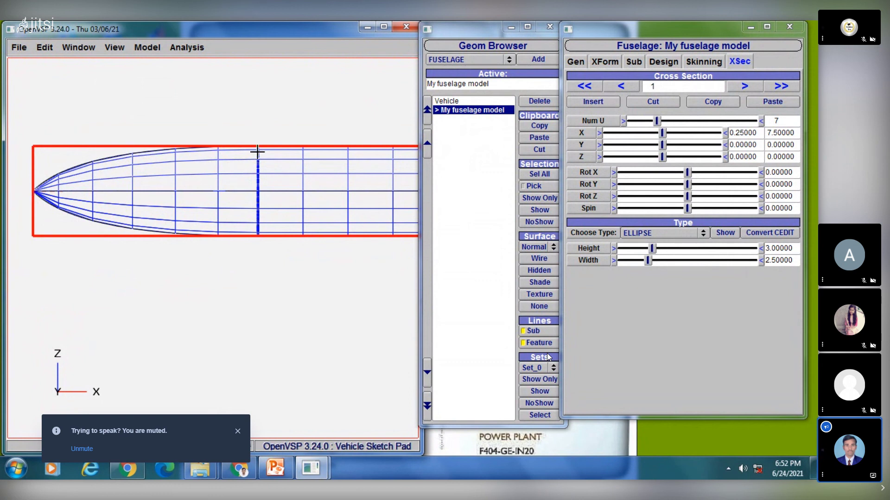
mouse_move(196, 180)
mouse_down()
mouse_move(182, 193)
mouse_move(205, 210)
mouse_move(199, 198)
mouse_up()
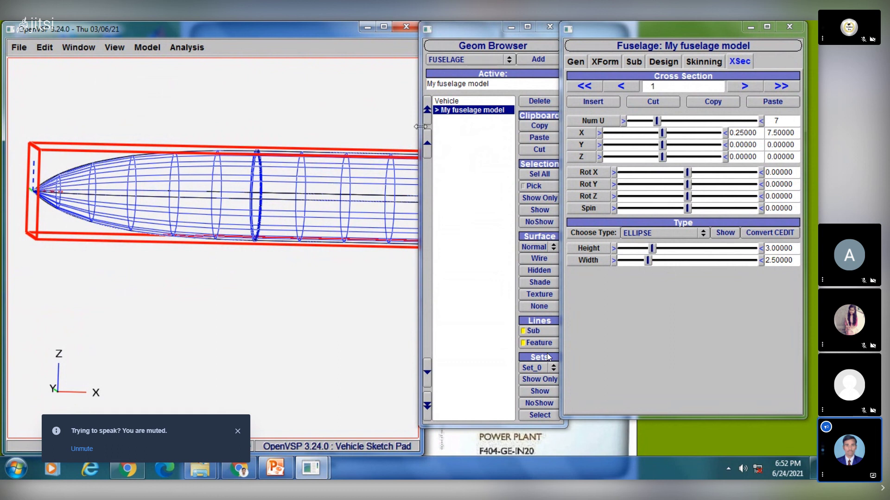
Step: Raise Num U of cross-section 1 to 26 and display the surface shaded to examine the nose up close
click(669, 121)
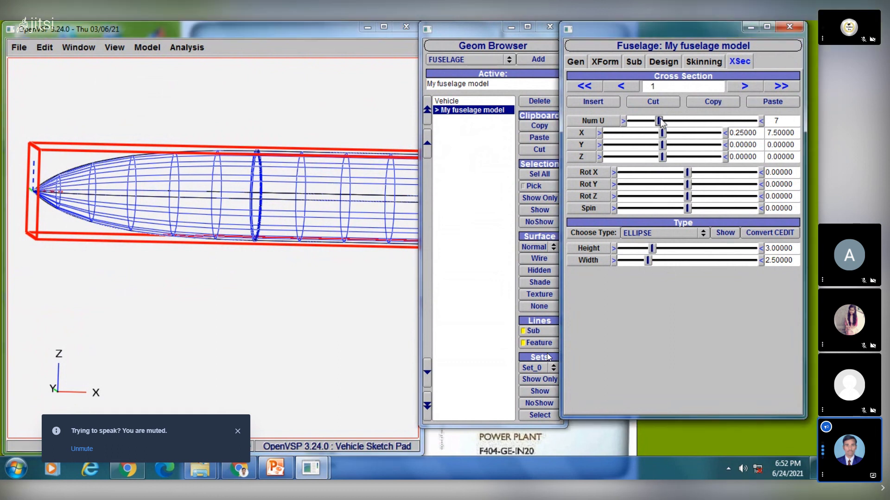
drag(669, 120, 753, 121)
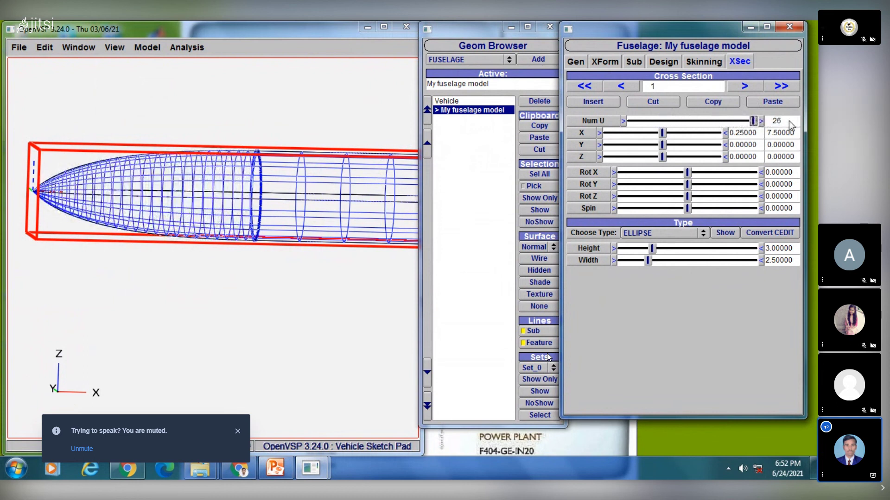
click(543, 281)
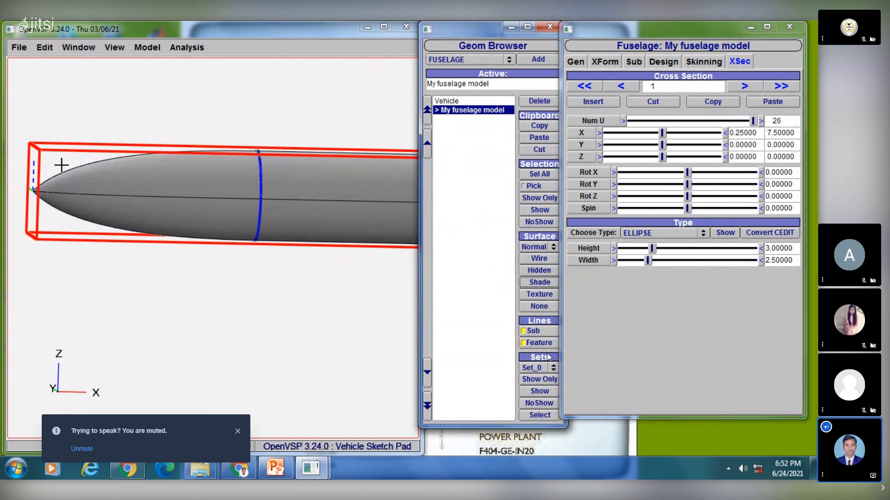
scroll(69, 168, up, 4)
right_drag(75, 171, 235, 211)
right_drag(131, 183, 164, 232)
scroll(188, 203, up, 4)
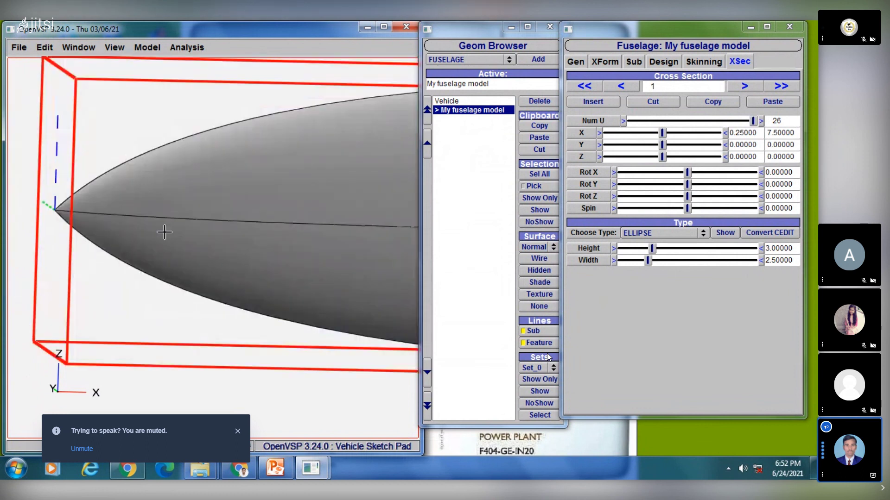
right_drag(131, 188, 145, 216)
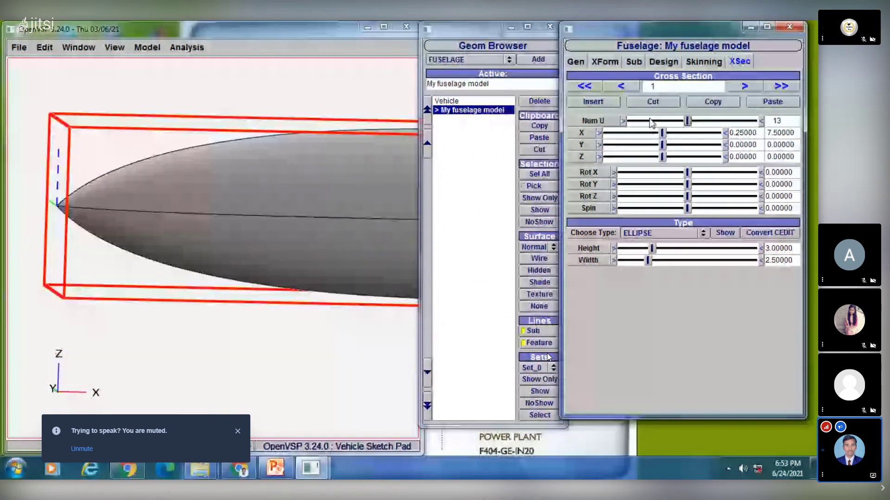
Step: Try a coarse Num U of 4 on cross-section 1, set it to 23 and inspect the nose shape
drag(687, 121, 639, 121)
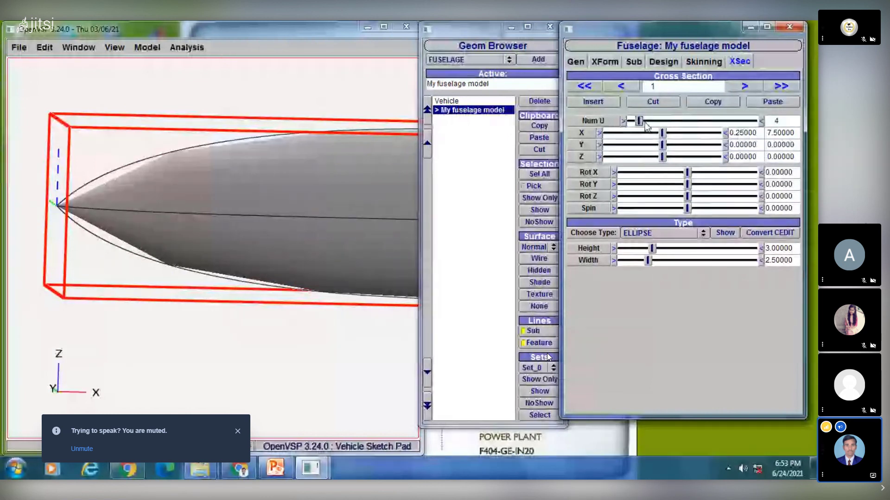
drag(645, 123, 738, 121)
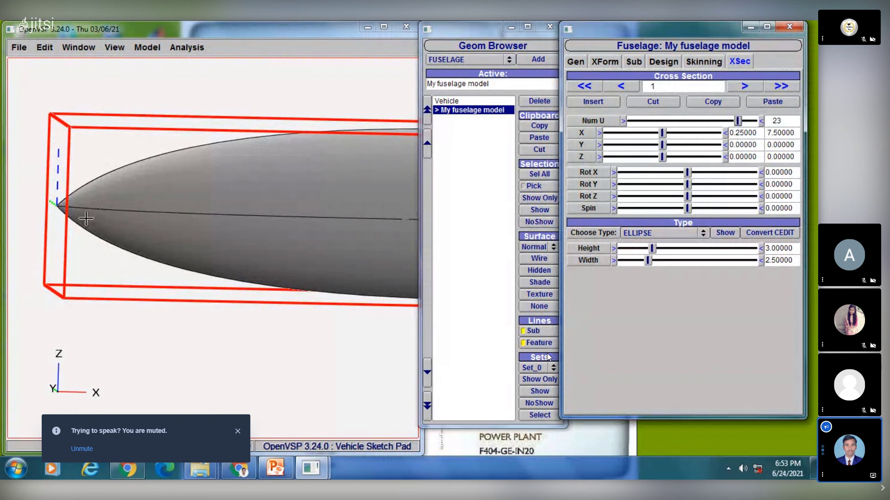
mouse_move(81, 211)
mouse_down()
mouse_move(117, 233)
mouse_move(85, 211)
mouse_up()
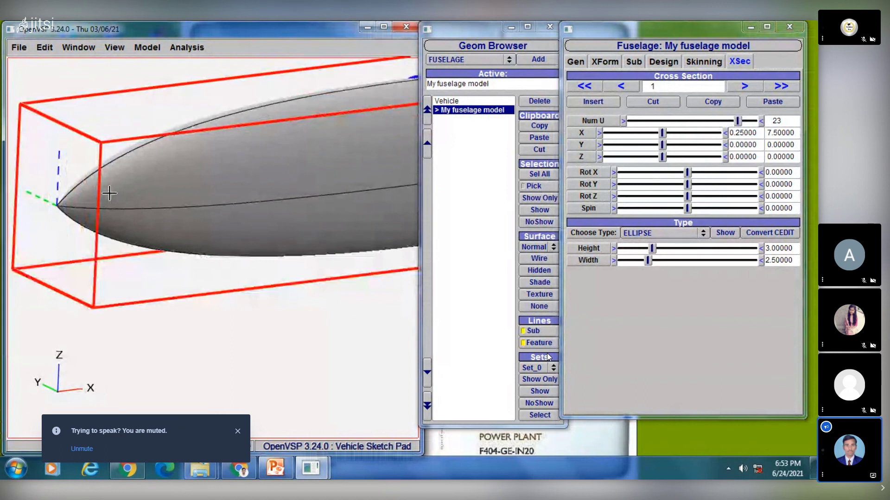
drag(114, 191, 282, 179)
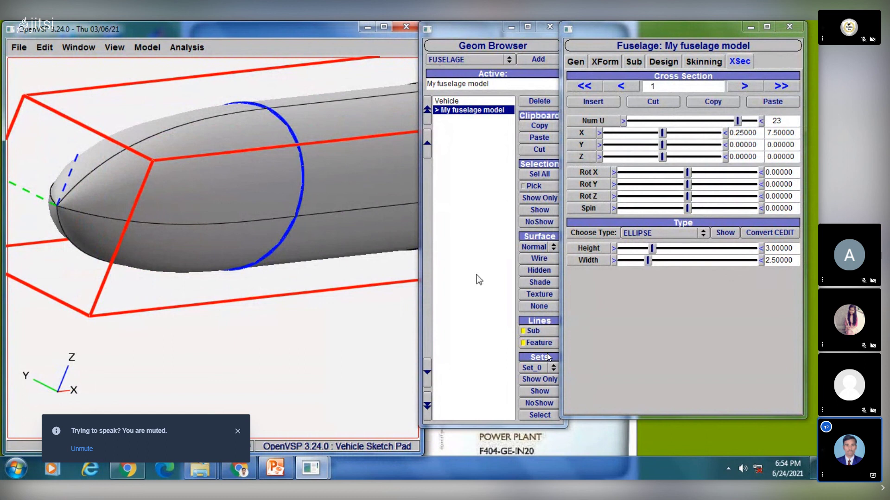
Step: Return the surface display to wireframe and select cross-section 2 to inspect the mesh leading up to it
click(540, 260)
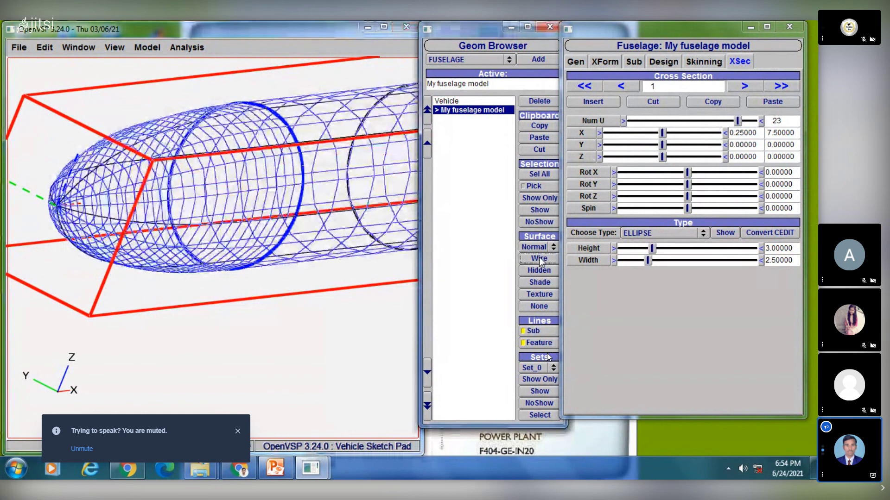
drag(199, 139, 361, 165)
click(743, 87)
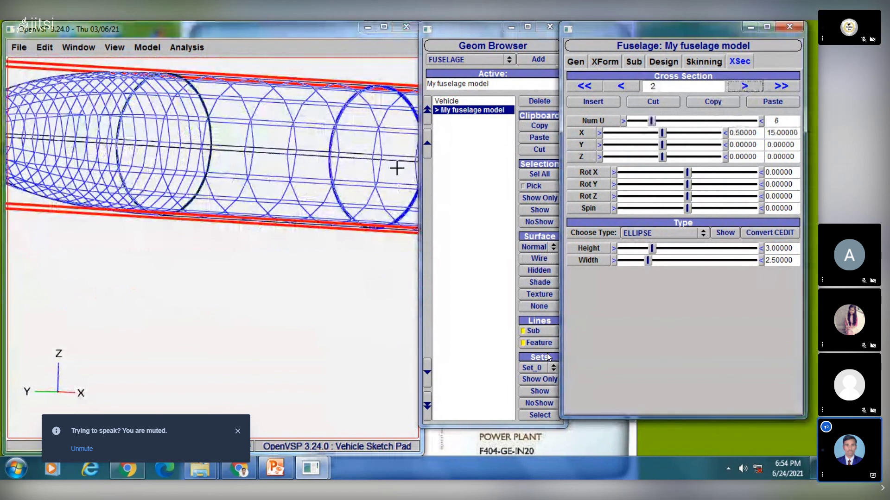
drag(396, 168, 408, 148)
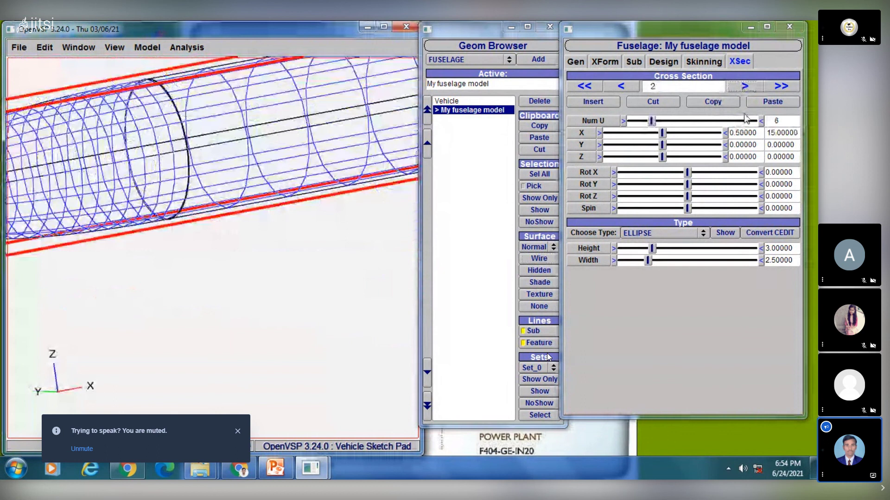
drag(190, 181, 172, 213)
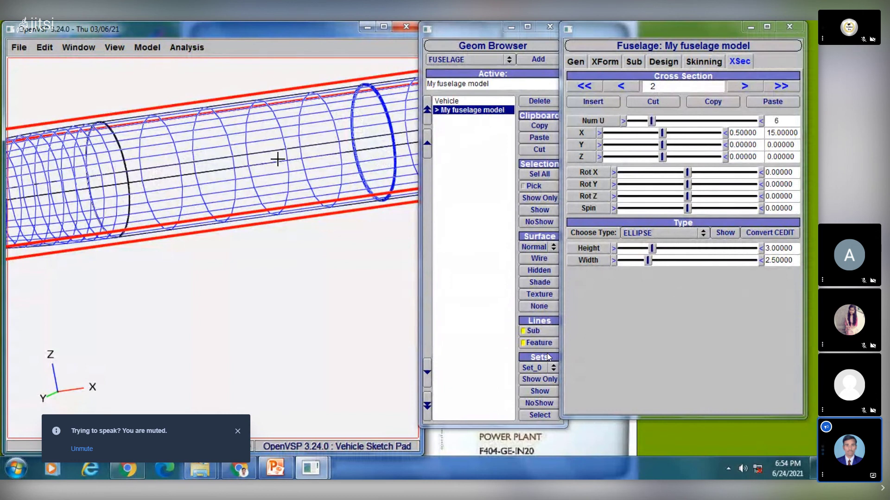
drag(195, 155, 162, 183)
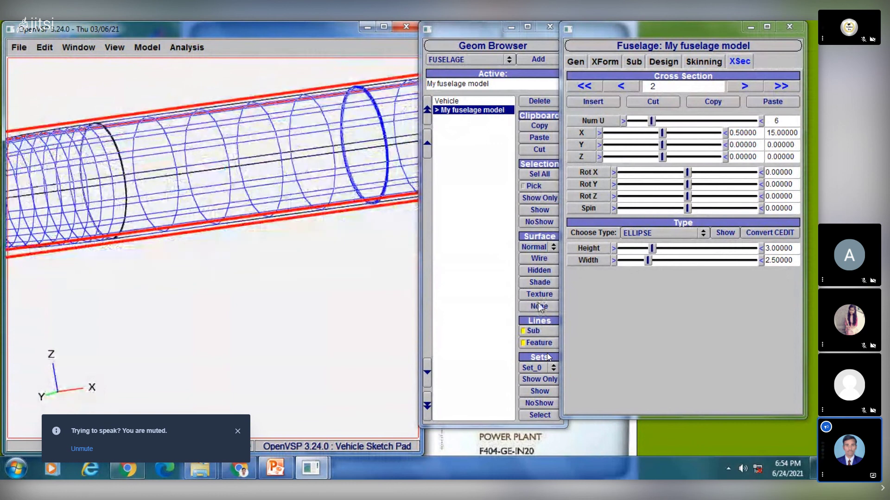
Step: Set the surface display to None, inspect the bare cross-section outlines along the fuselage and restore the wireframe
click(539, 307)
drag(352, 242, 227, 235)
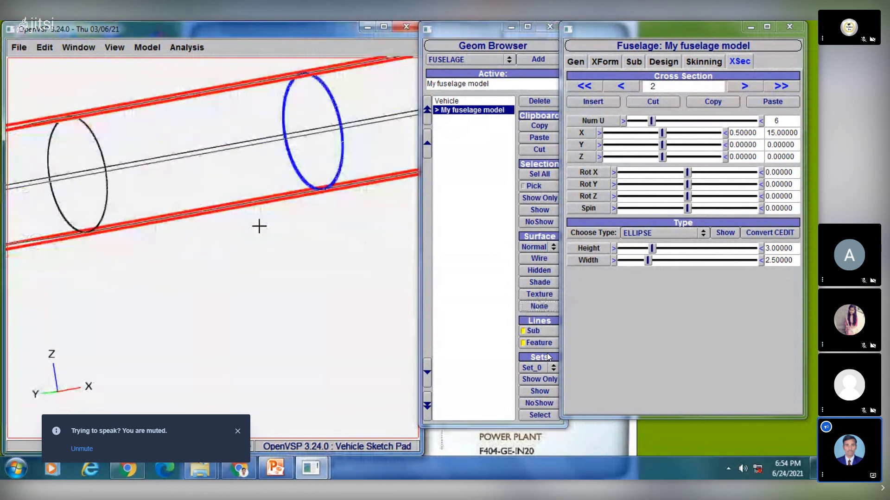
scroll(256, 219, down, 5)
drag(215, 235, 270, 223)
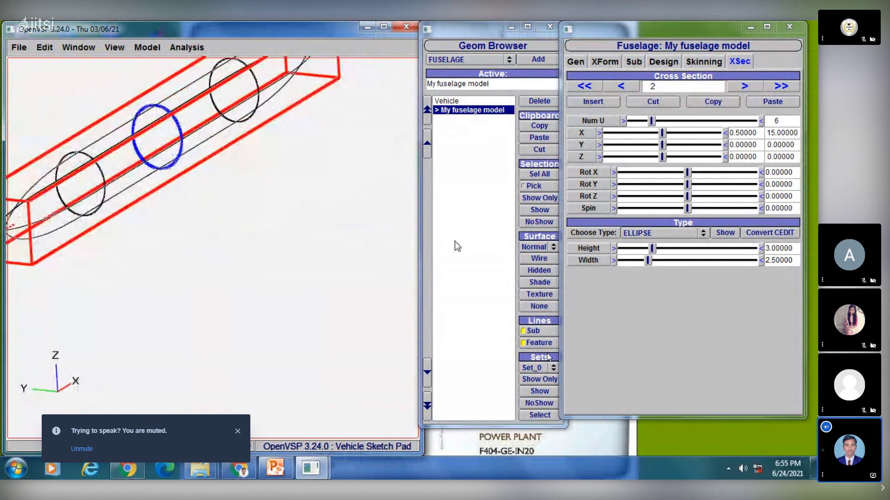
drag(171, 195, 271, 318)
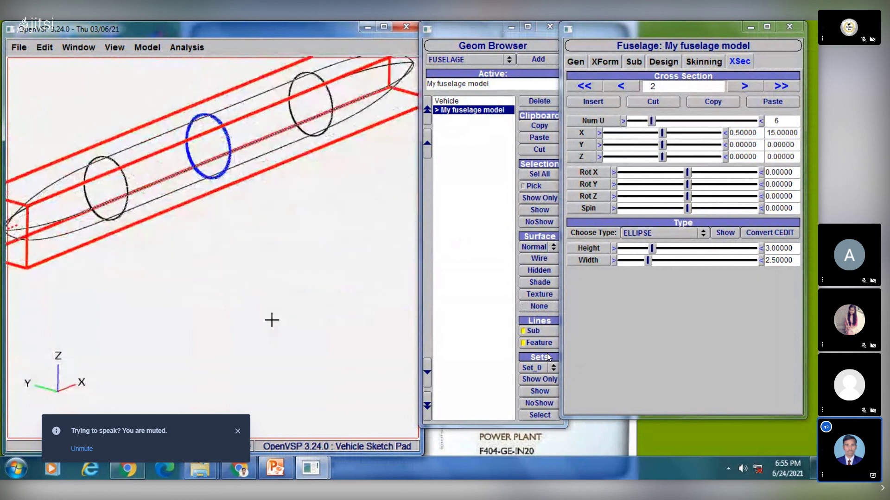
click(540, 261)
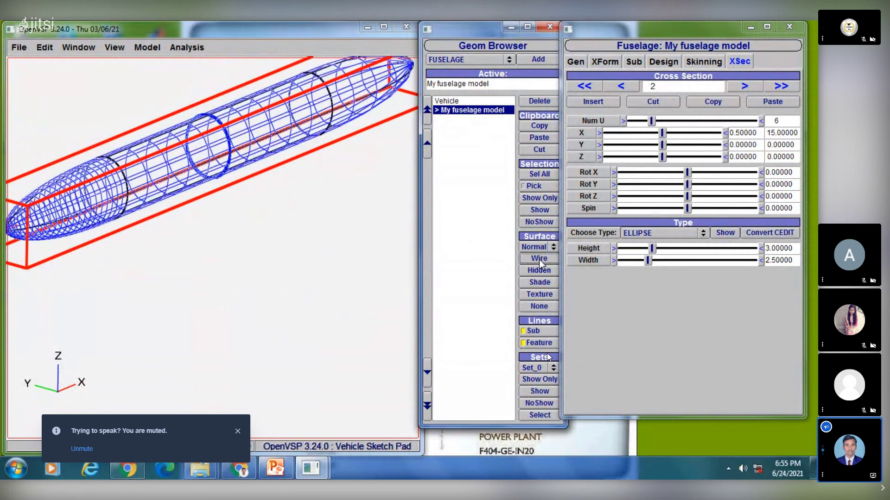
Step: Examine the mesh between cross-sections 1 and 2 and set Num U of cross-section 2 to 25
drag(223, 187, 211, 184)
scroll(250, 203, up, 3)
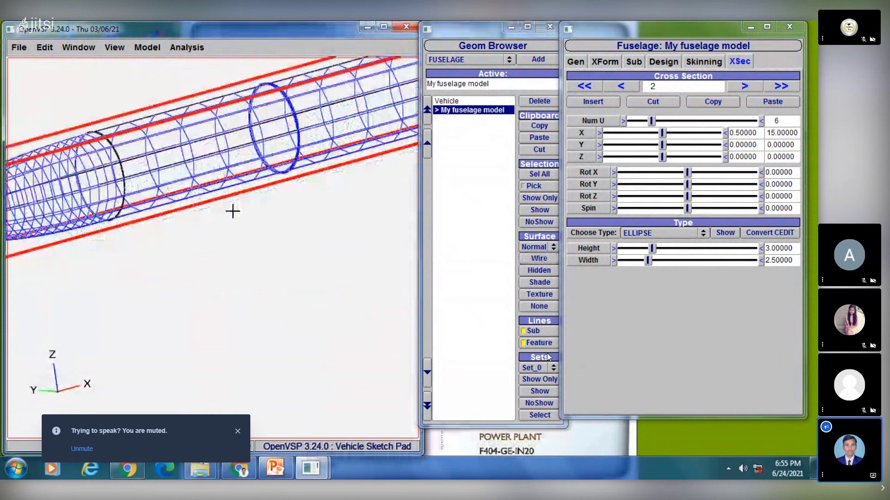
middle_drag(194, 169, 205, 237)
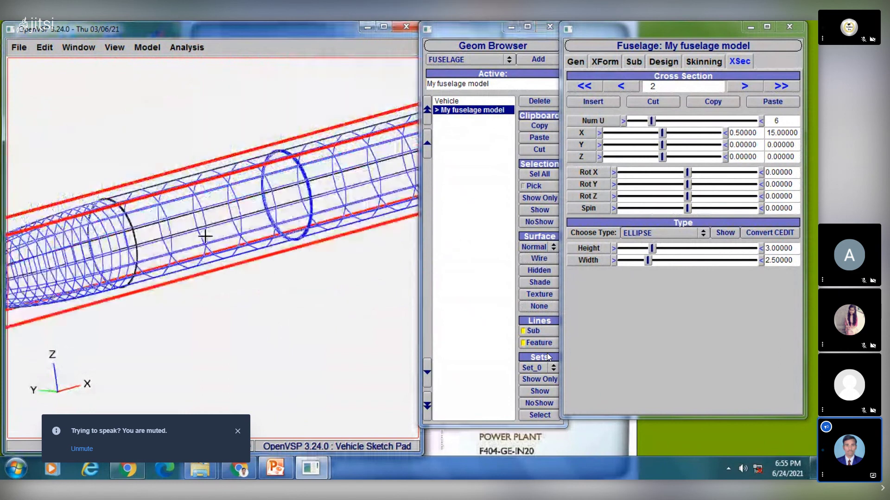
drag(205, 236, 185, 235)
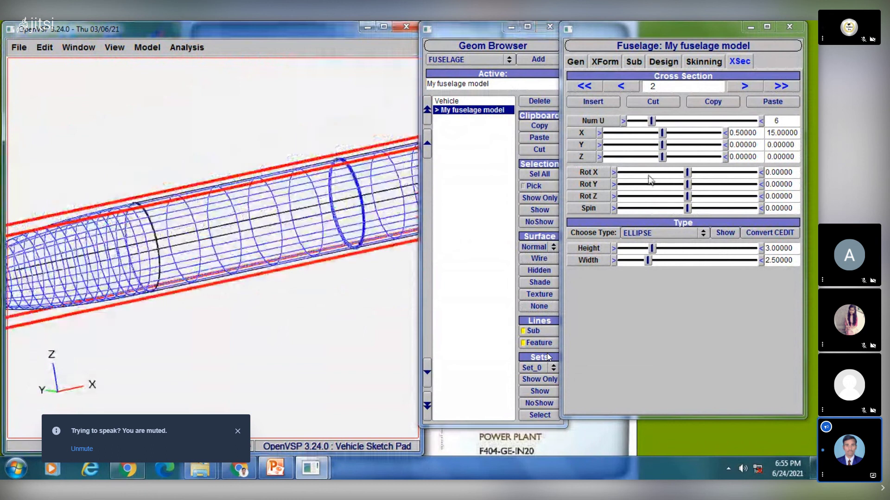
drag(651, 120, 753, 120)
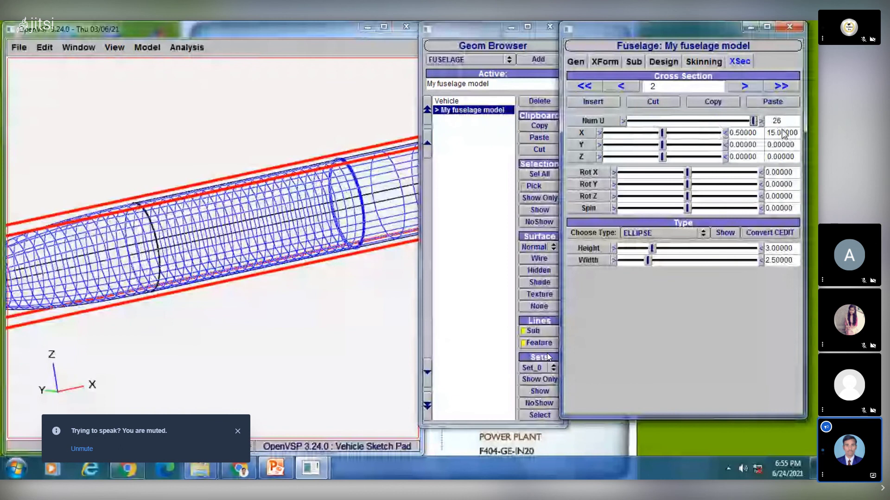
click(756, 123)
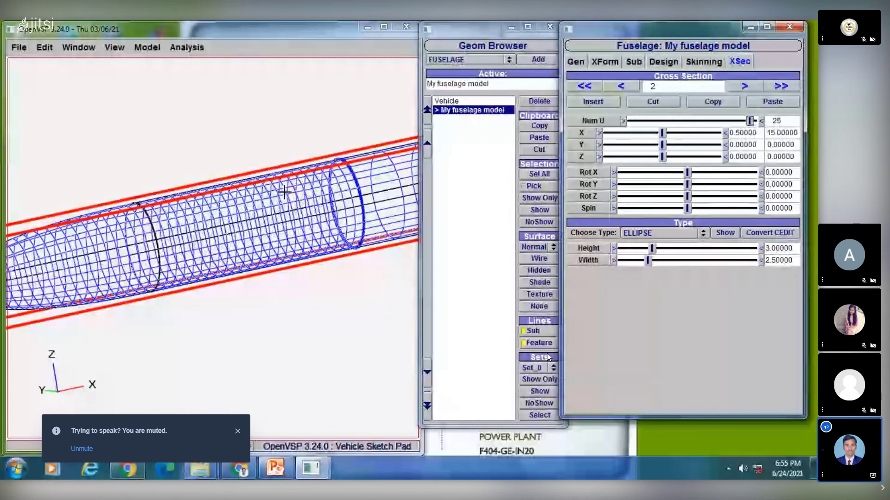
Step: Set Num U to 26 on cross-sections 3 and 4 to refine the rear fuselage mesh
click(745, 86)
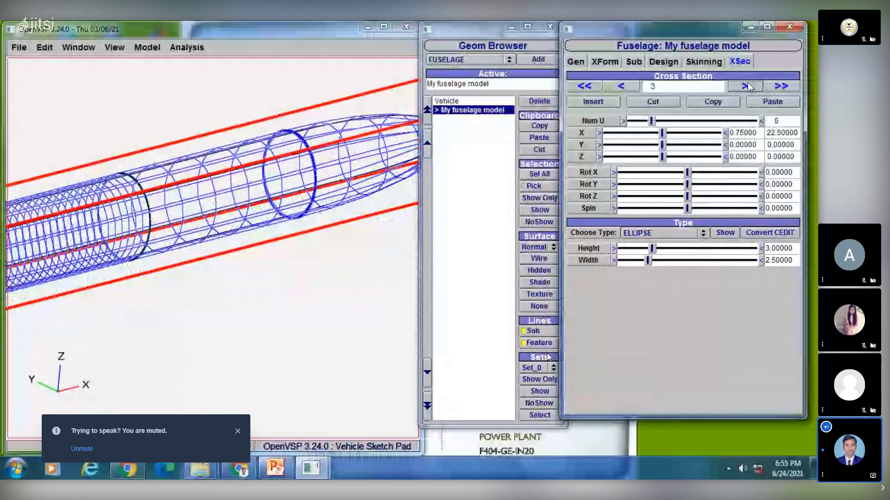
drag(651, 122, 719, 126)
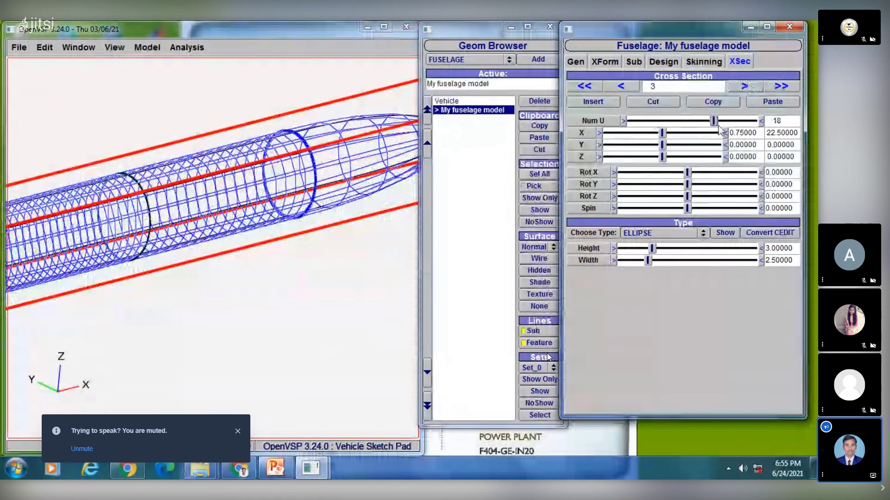
click(744, 86)
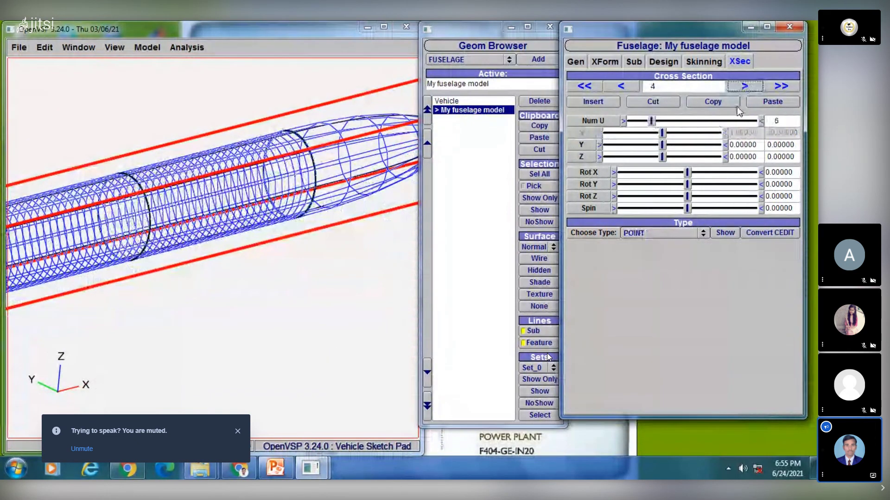
drag(652, 121, 795, 121)
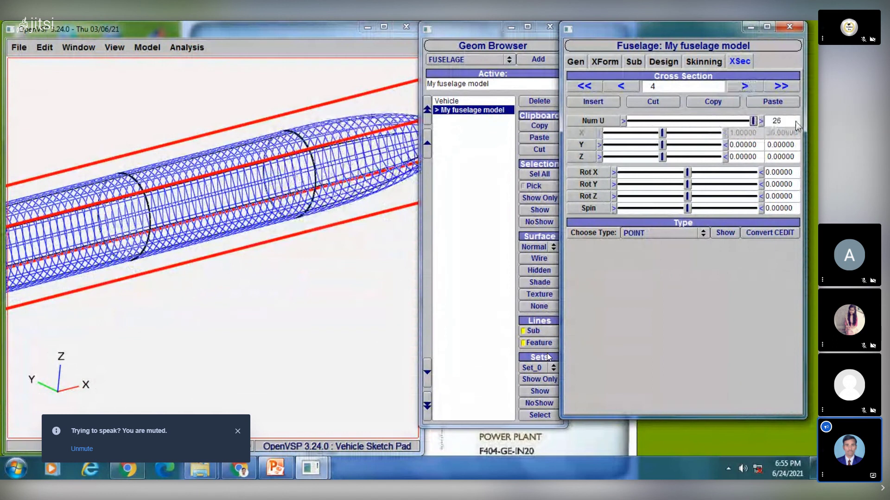
Step: Display the refined fuselage surface shaded and examine the nose and forward sections up close
scroll(179, 219, down, 5)
middle_drag(149, 218, 246, 178)
scroll(223, 228, up, 3)
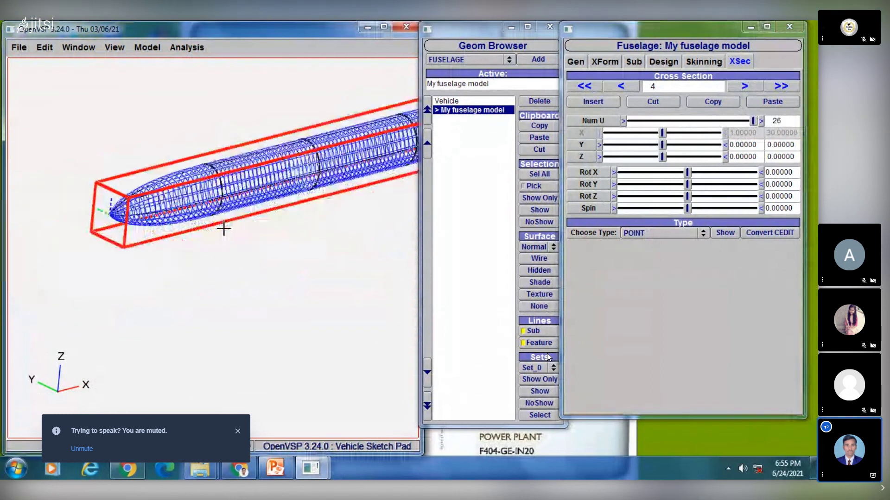
right_drag(193, 213, 145, 233)
drag(145, 233, 407, 248)
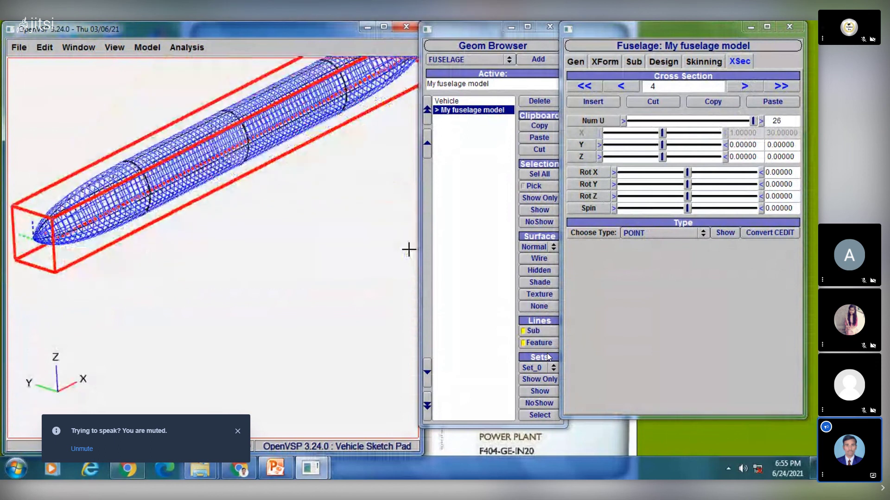
click(539, 286)
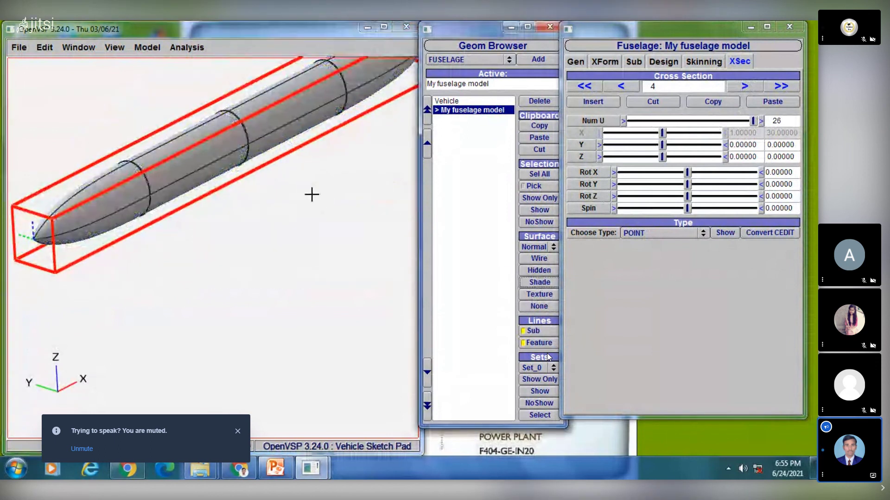
scroll(284, 210, up, 3)
scroll(284, 209, up, 2)
right_drag(262, 176, 361, 318)
right_drag(134, 269, 362, 149)
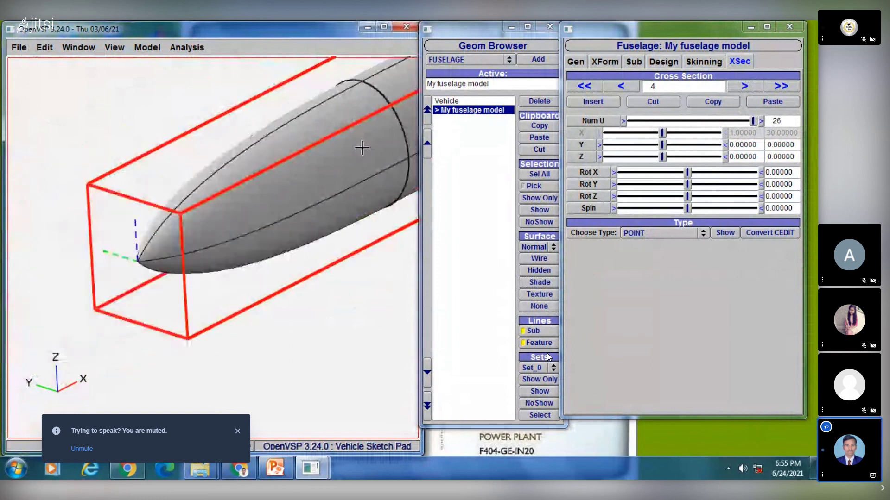
scroll(202, 246, up, 4)
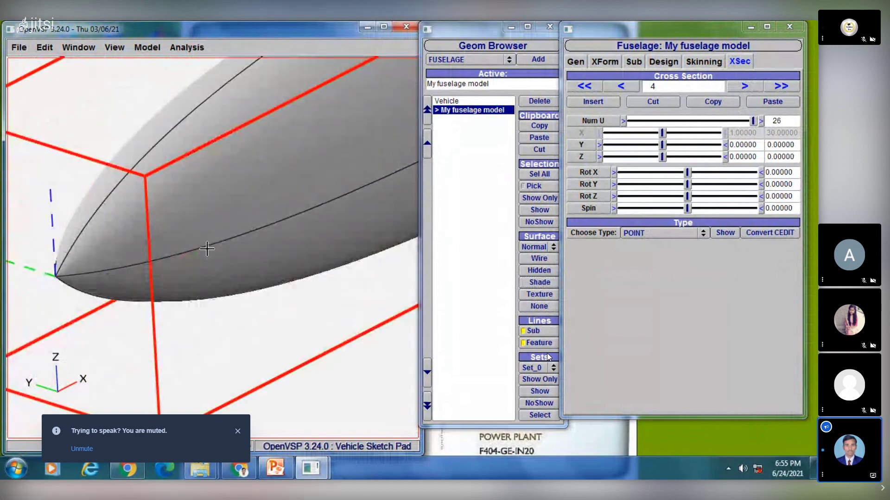
scroll(207, 248, down, 5)
scroll(207, 228, down, 3)
right_drag(274, 214, 124, 259)
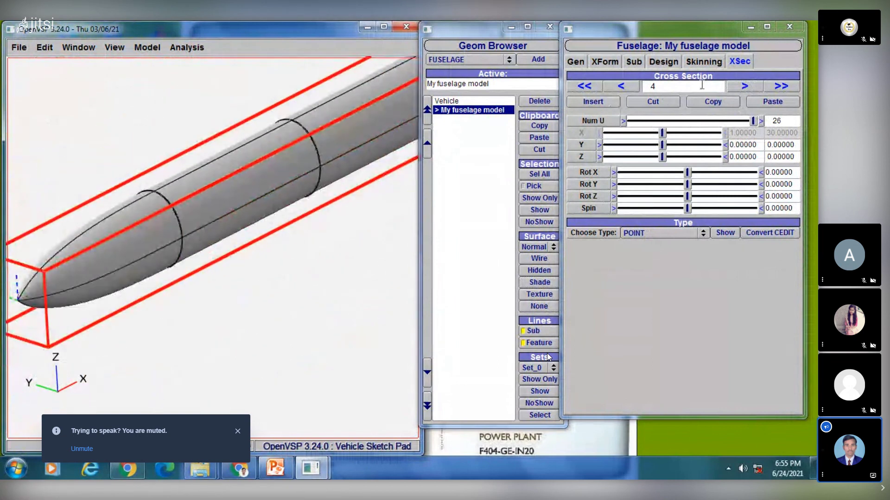
Step: Look over the cross-section types, then enlarge cross-section 3 to a height of about 5.91 and width of about 6.70
click(660, 234)
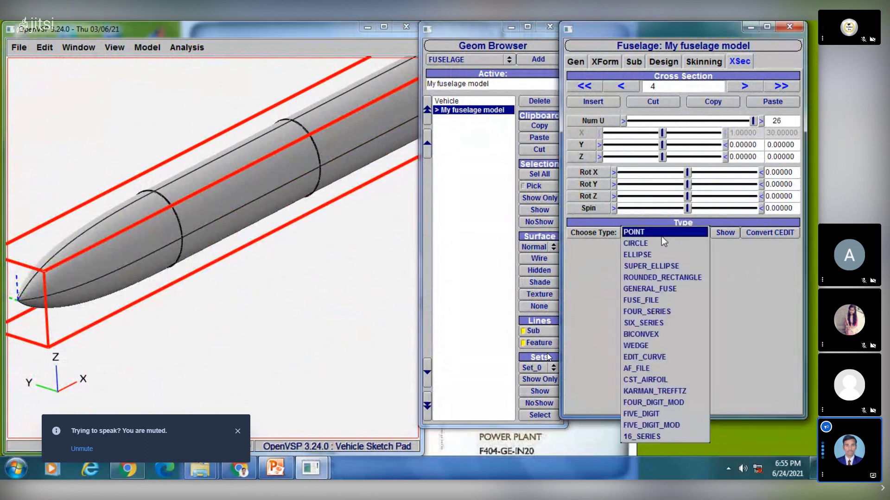
click(622, 86)
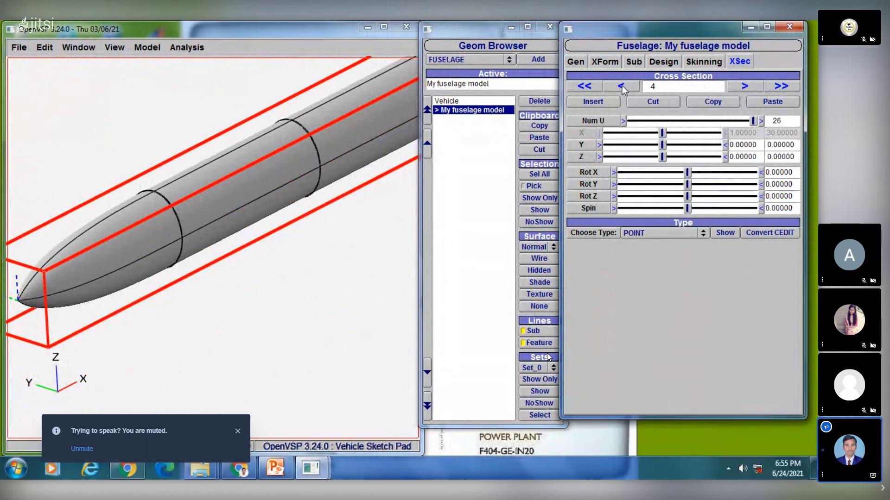
click(622, 85)
drag(652, 248, 676, 262)
click(241, 216)
scroll(241, 217, down, 5)
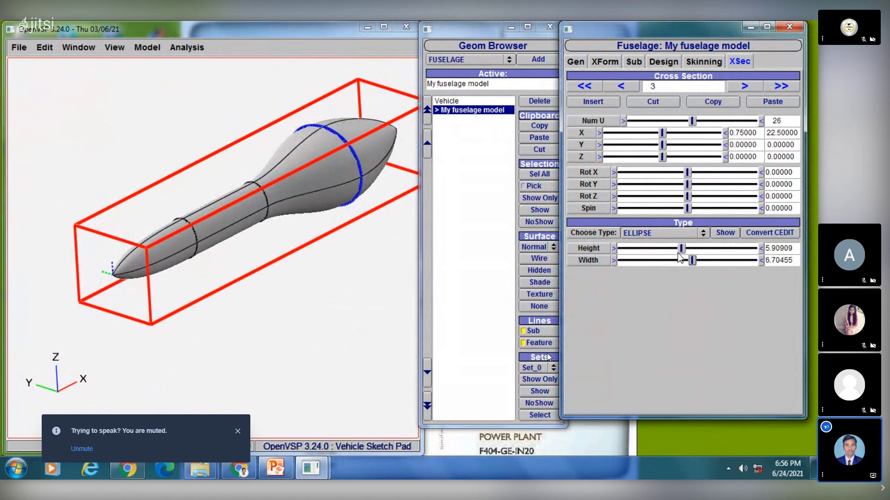
Step: Enlarge cross-section 2 to a height of about 6.20 and width of about 5.34 and inspect the reshaped fuselage
click(623, 86)
drag(653, 249, 682, 263)
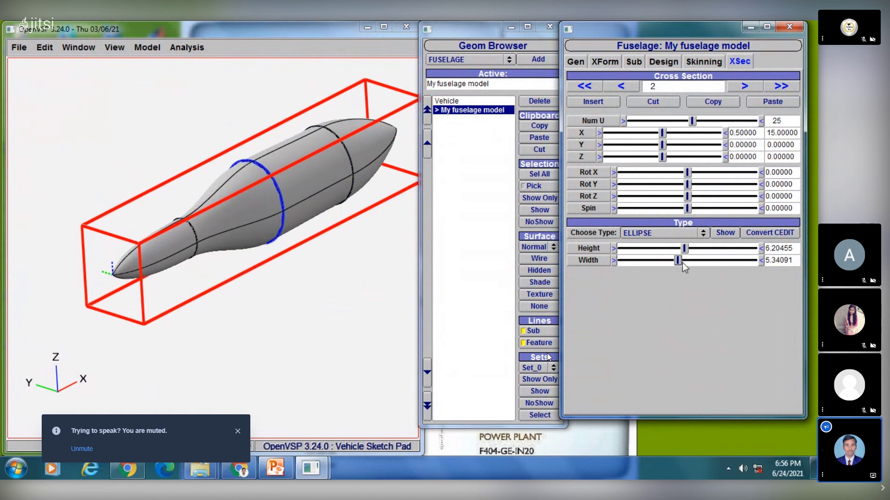
drag(206, 189, 438, 118)
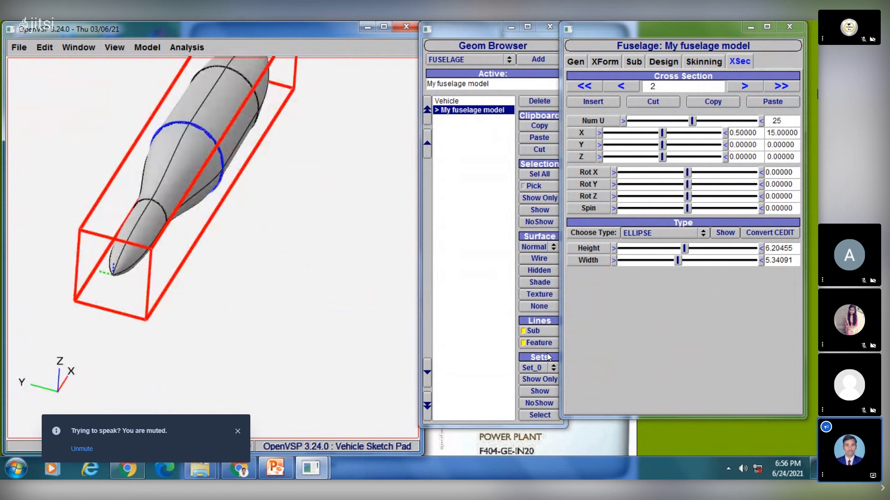
Step: Switch to the PowerPoint presentation and show slide 2, the Open VSP fuselage design title slide
click(277, 465)
scroll(37, 232, up, 10)
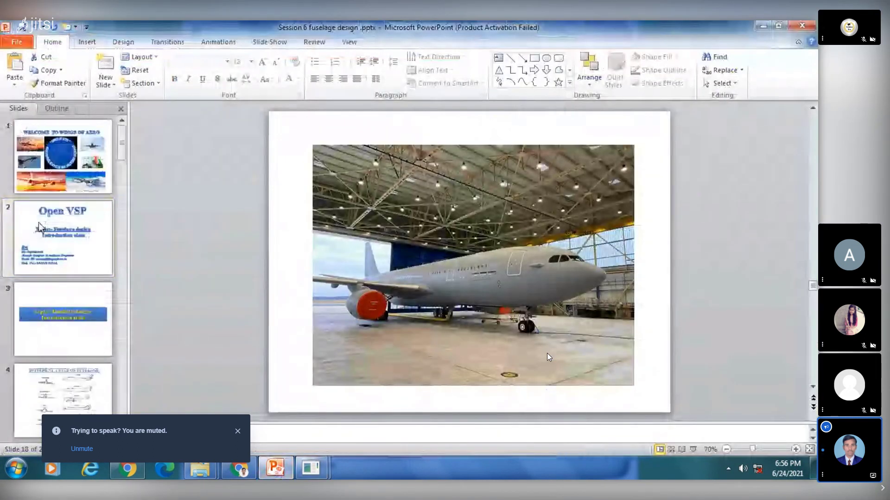
click(66, 251)
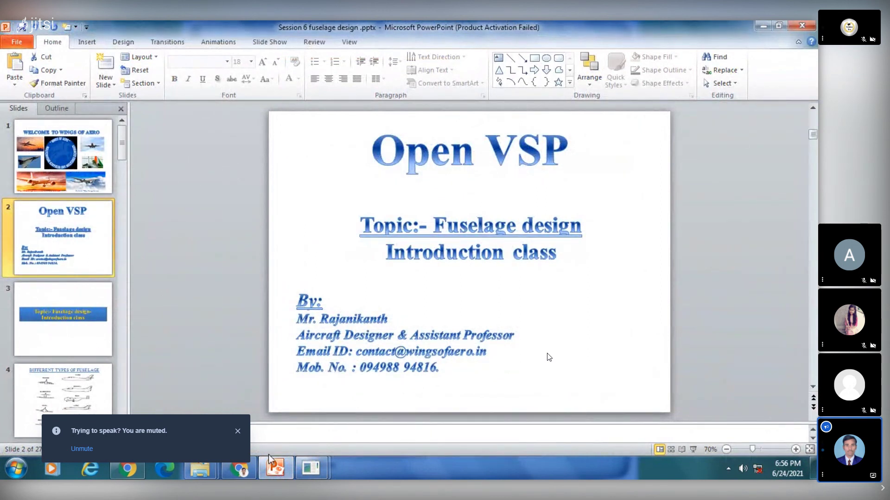
Step: Switch to the Jitsi meeting in Chrome, unmute the microphone and look over the participant tiles
click(243, 472)
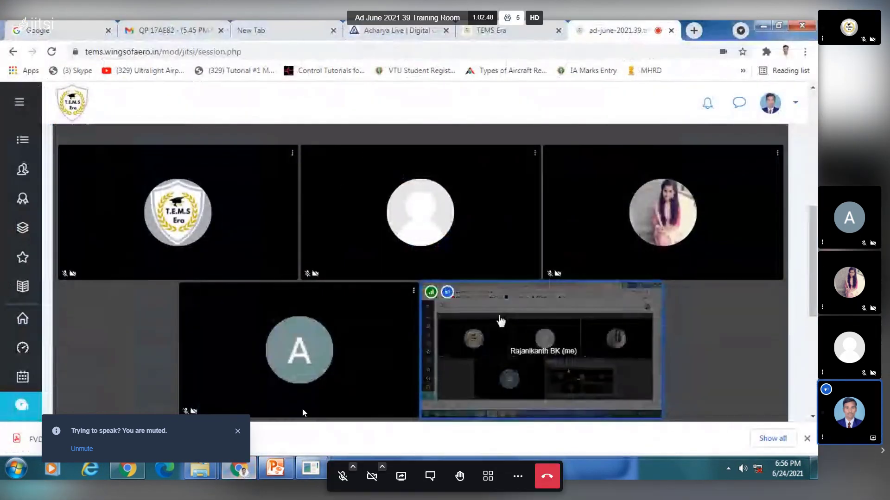
click(343, 478)
drag(815, 250, 814, 275)
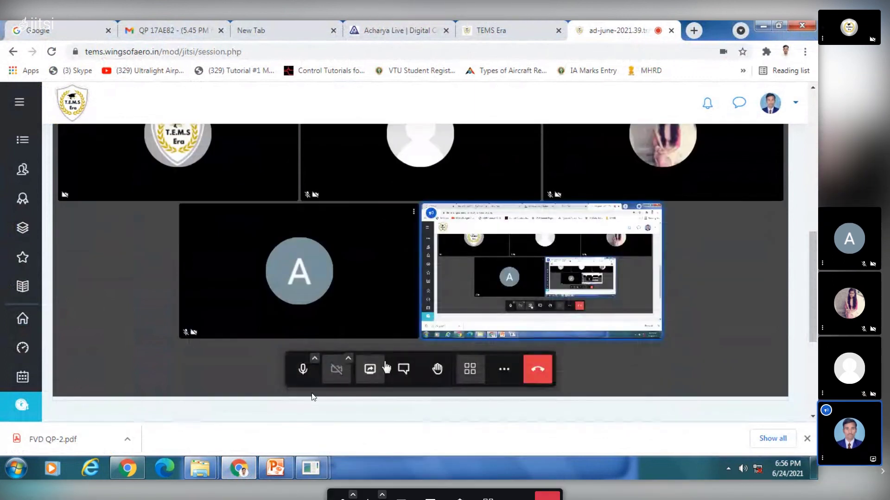
scroll(254, 391, up, 2)
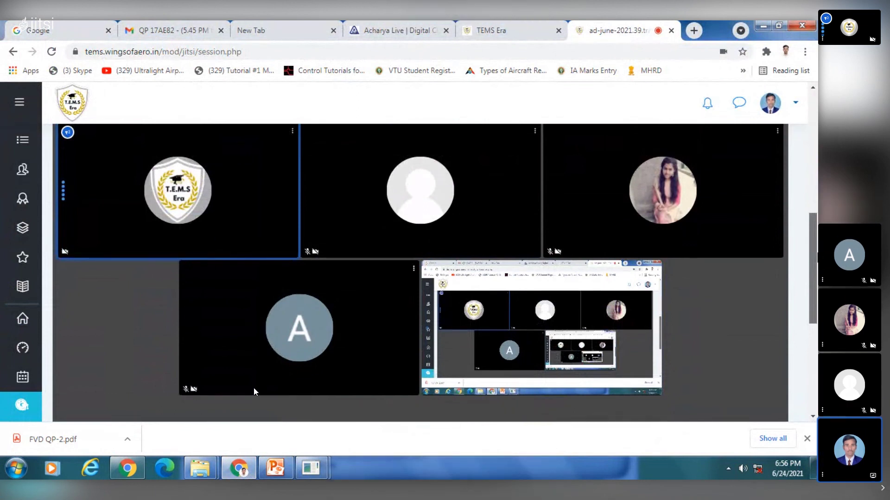
scroll(253, 388, down, 2)
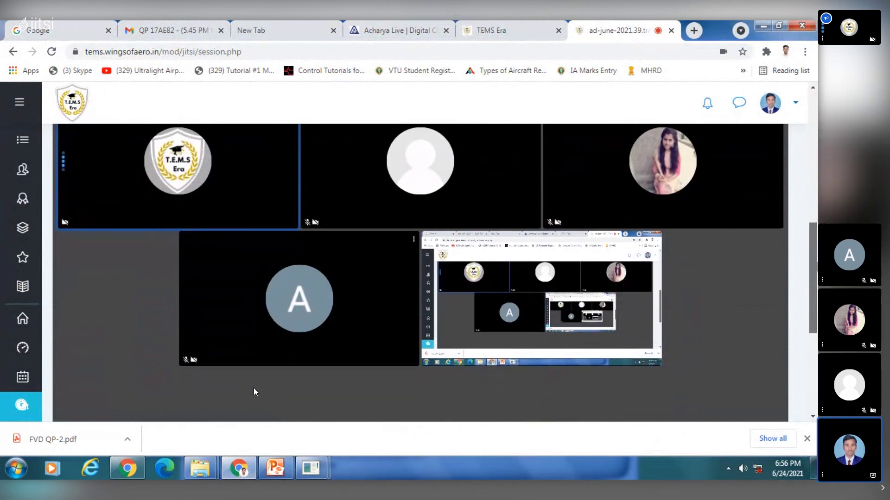
scroll(254, 388, down, 1)
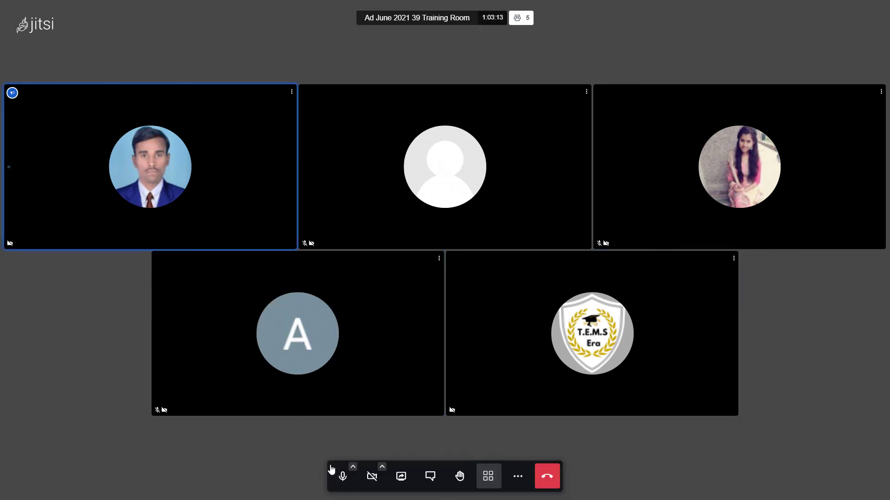
Step: Mute the microphone in the Jitsi meeting and bring up the Screen Record window
click(336, 479)
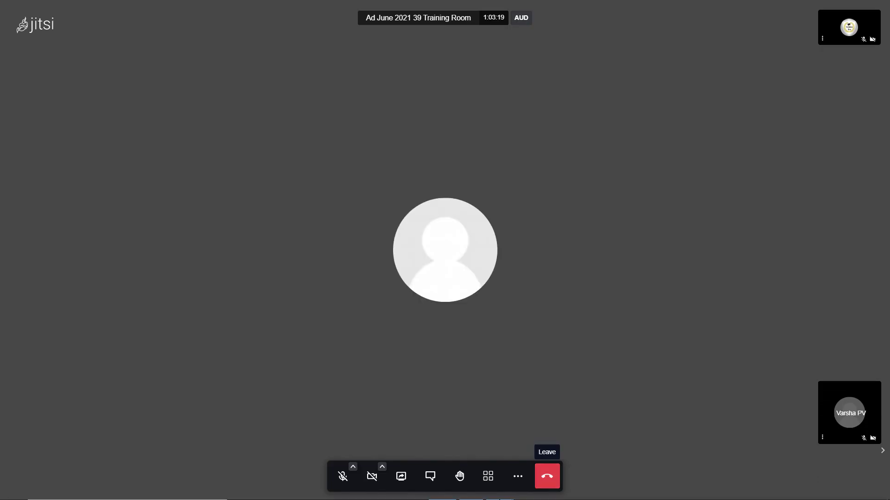
key(super)
mouse_move(504, 471)
click(466, 421)
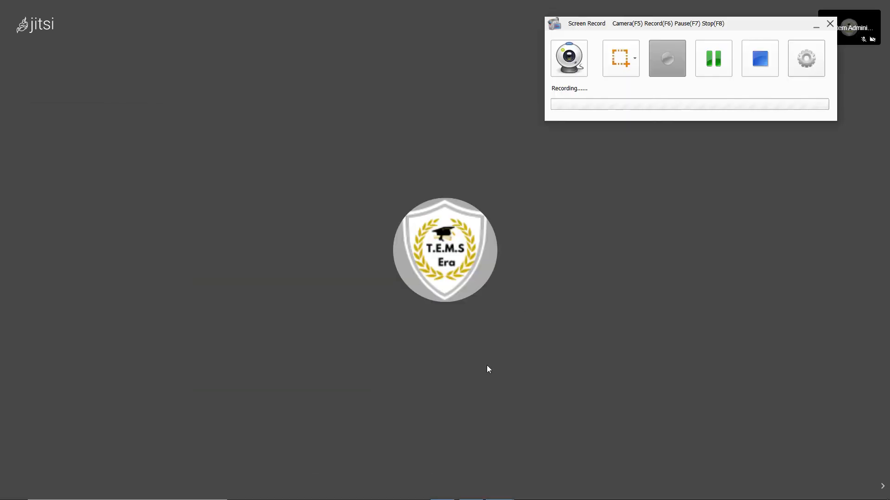